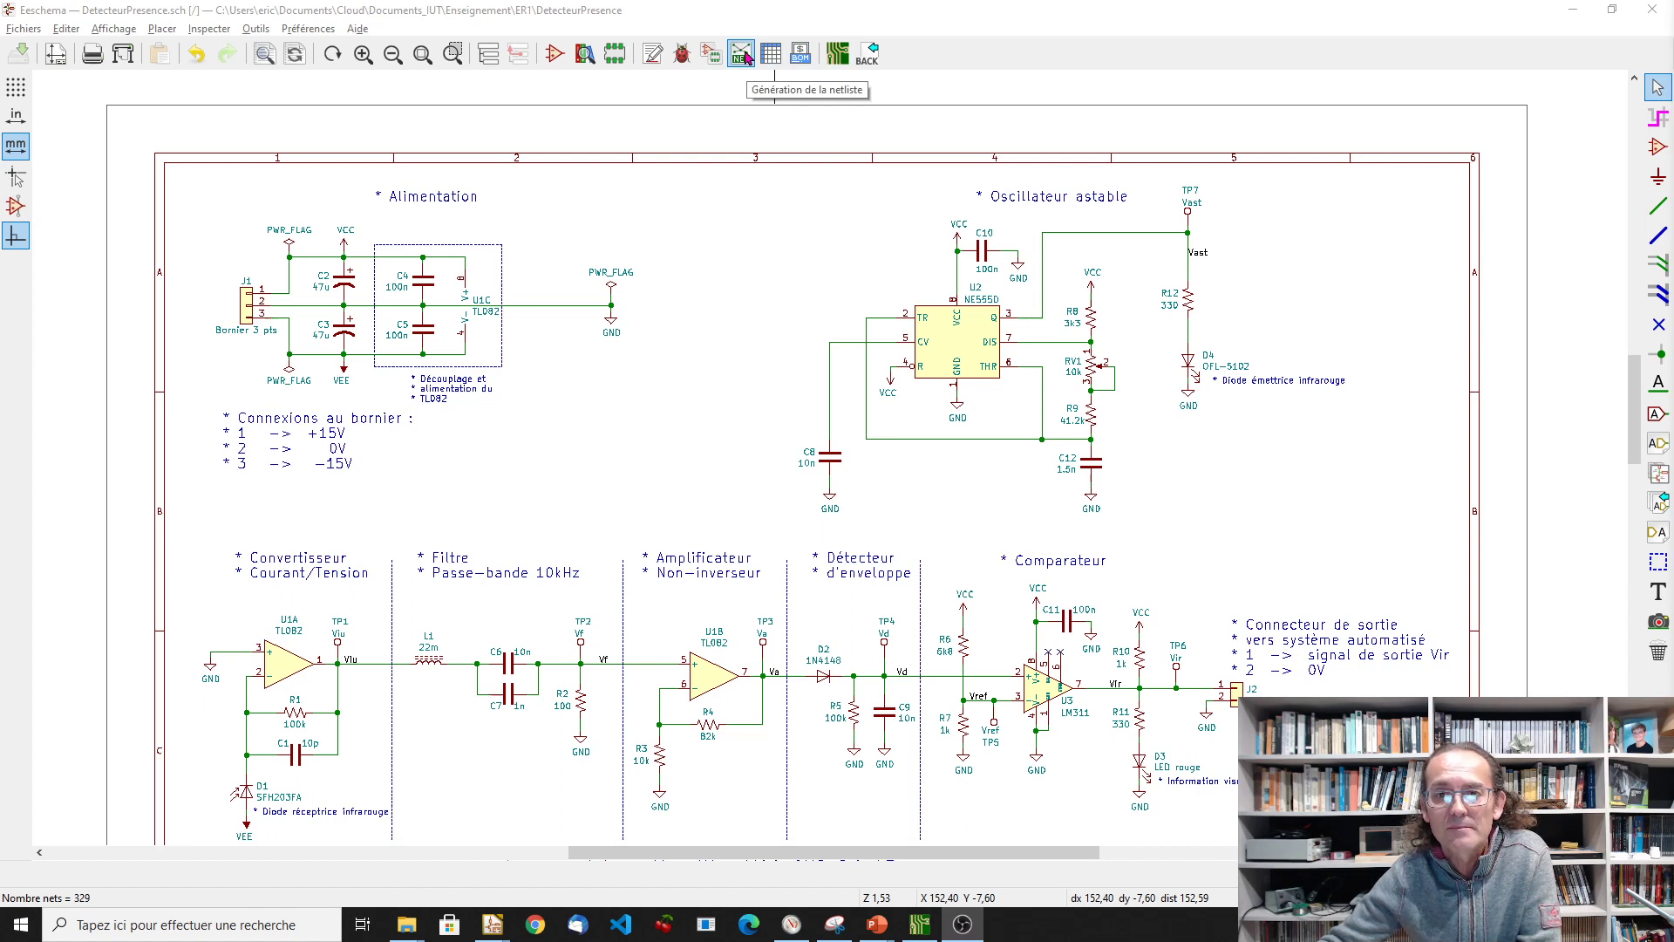
Generate the default-format Pcbnew netlist, save it as DetecteurPresence.net, and switch to the Pcbnew board editor
left_click(742, 55)
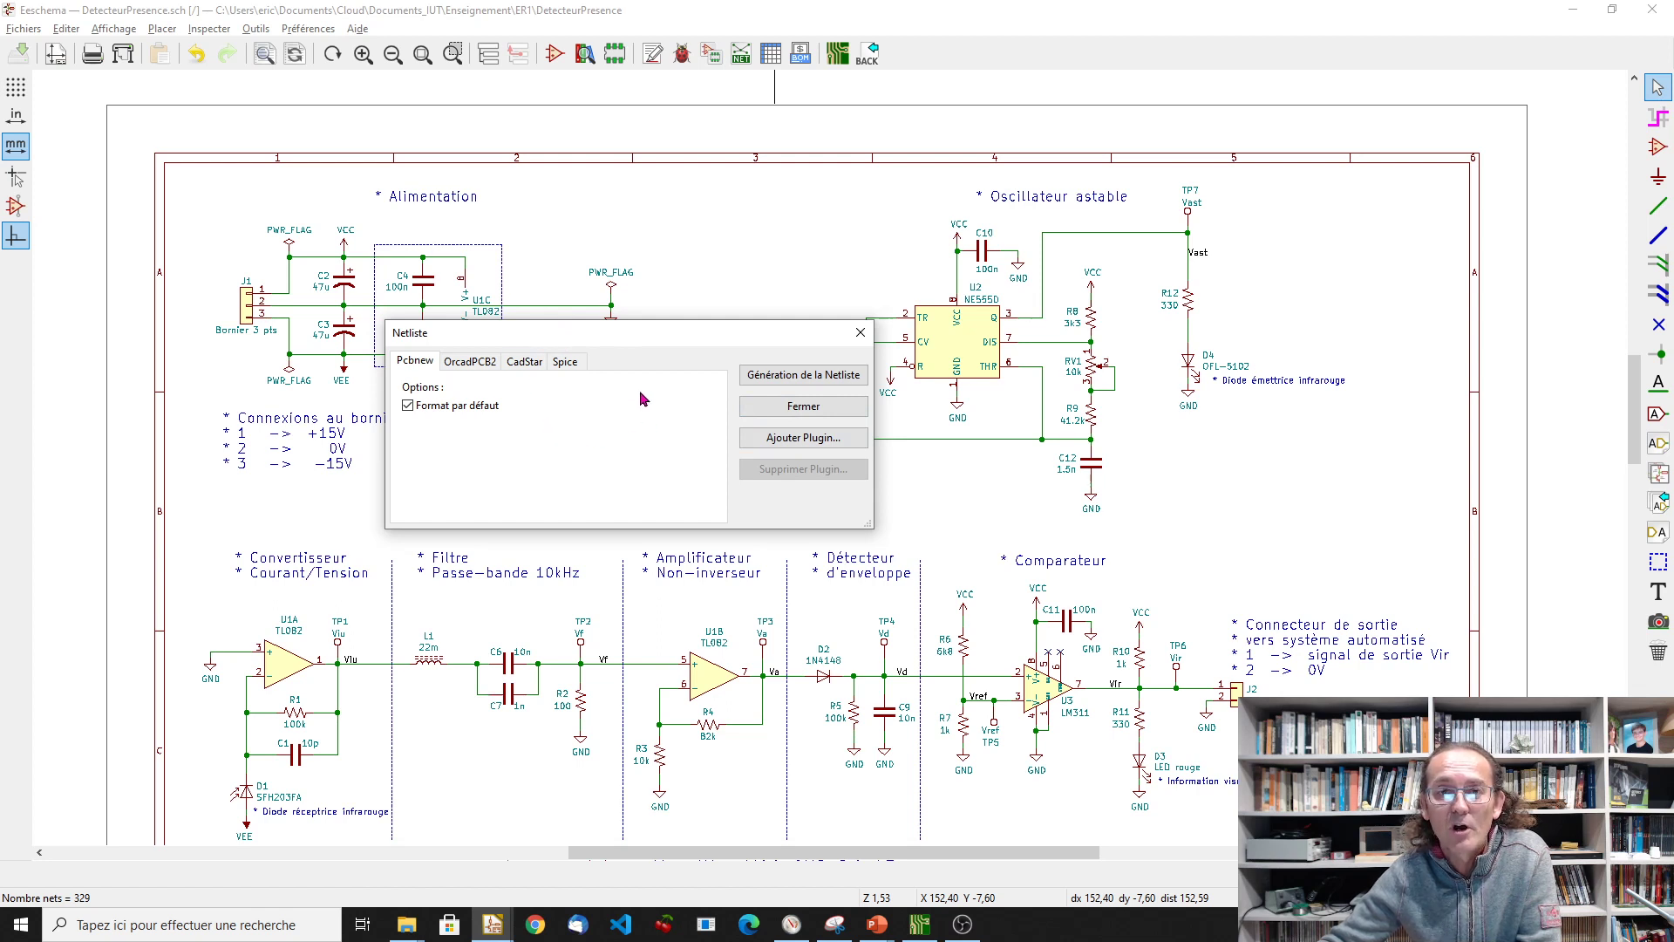
left_click(775, 376)
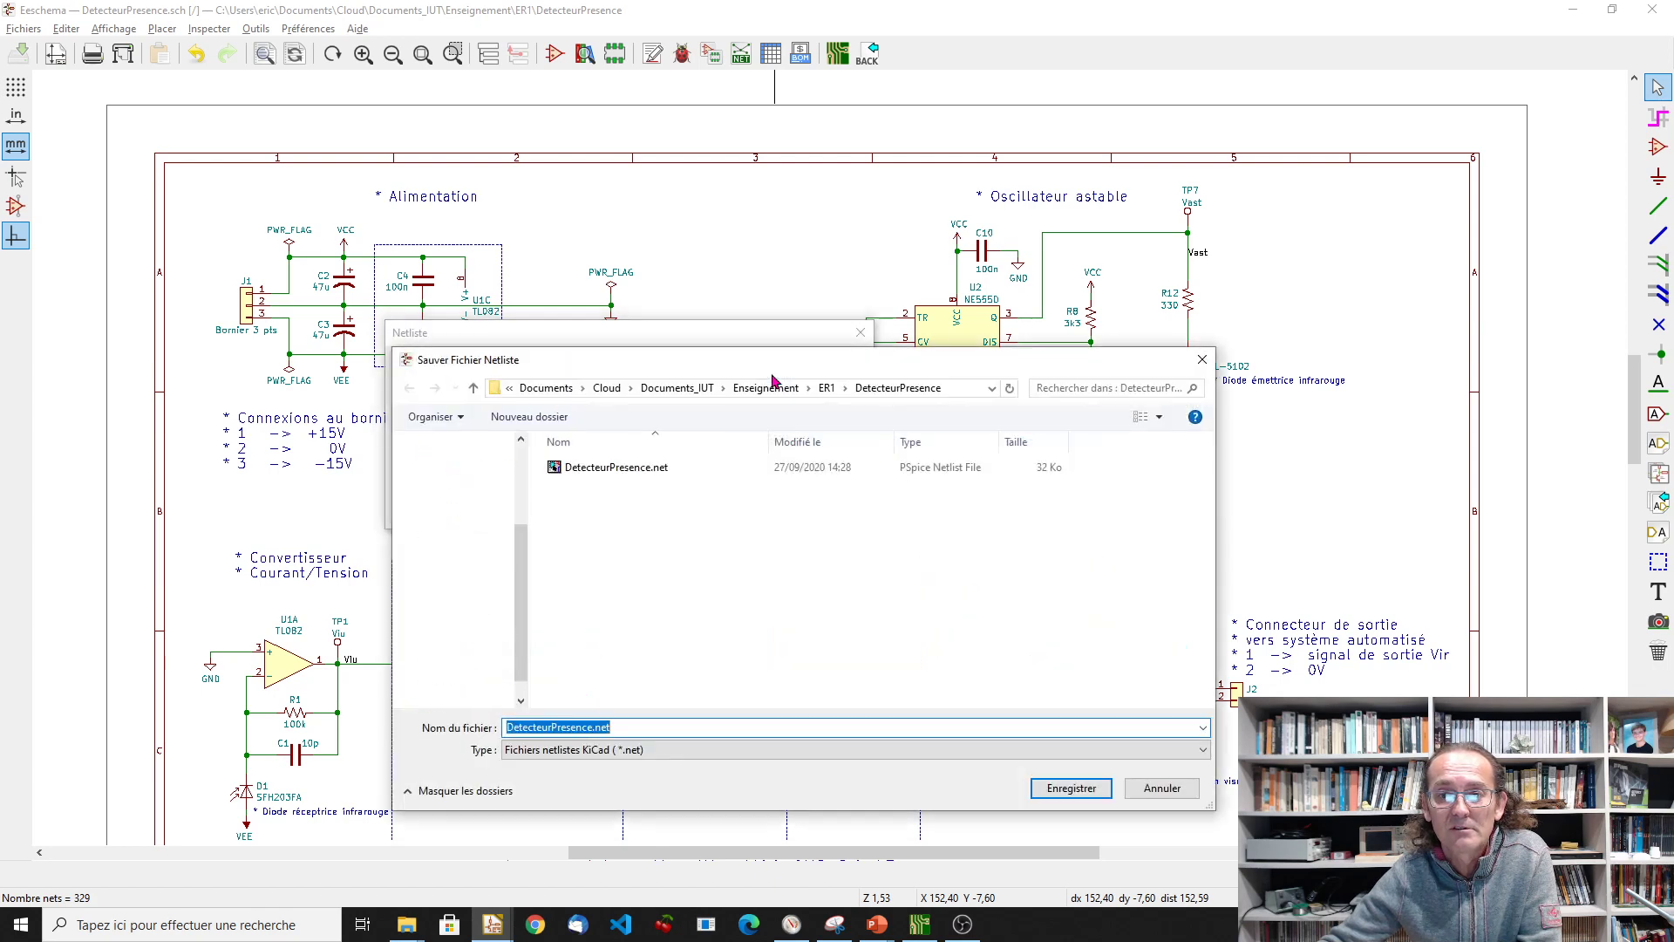
left_click(1074, 789)
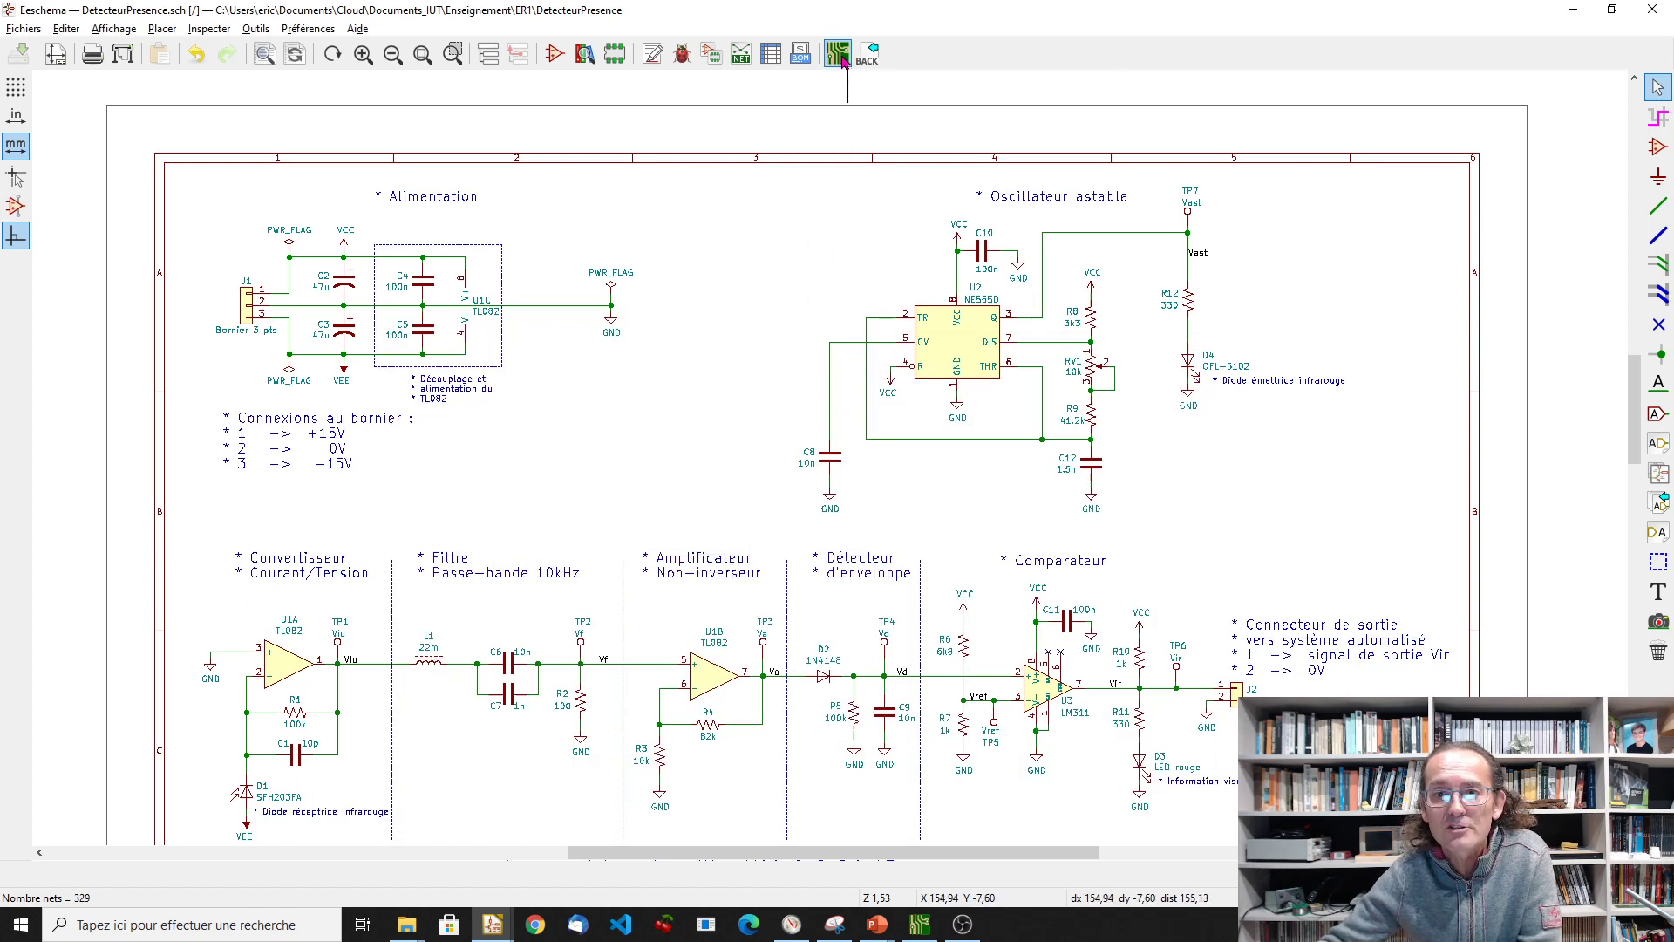
left_click(843, 59)
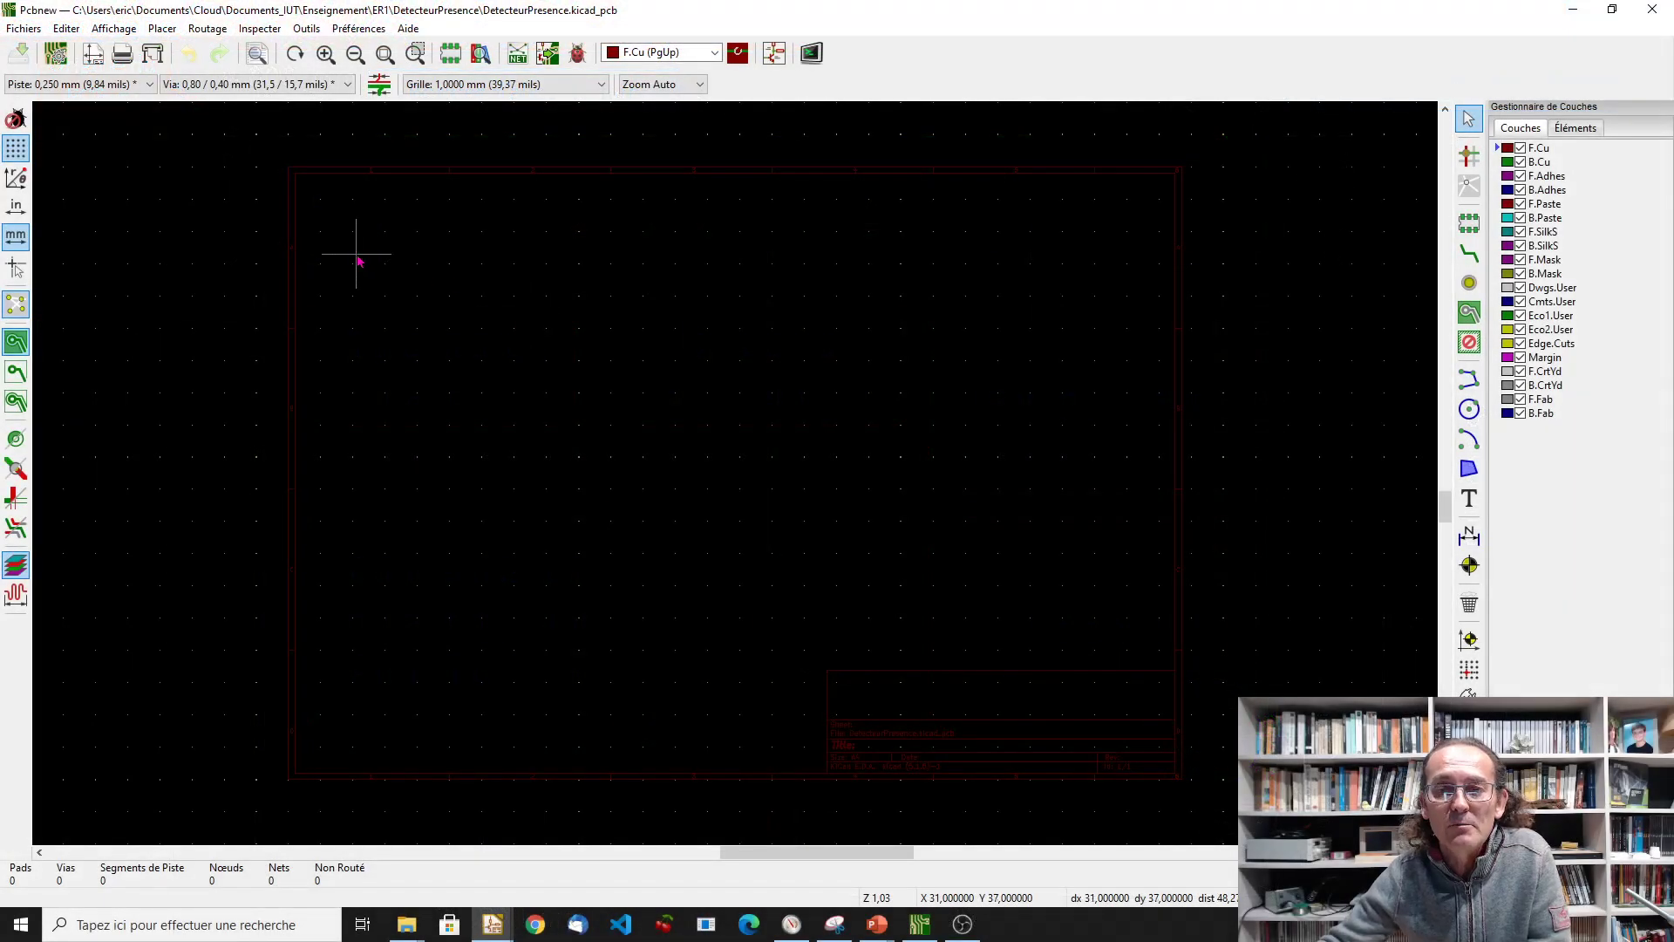
Select the 1.0000 mm grid for drawing the board
scroll(400, 253, "up", 3)
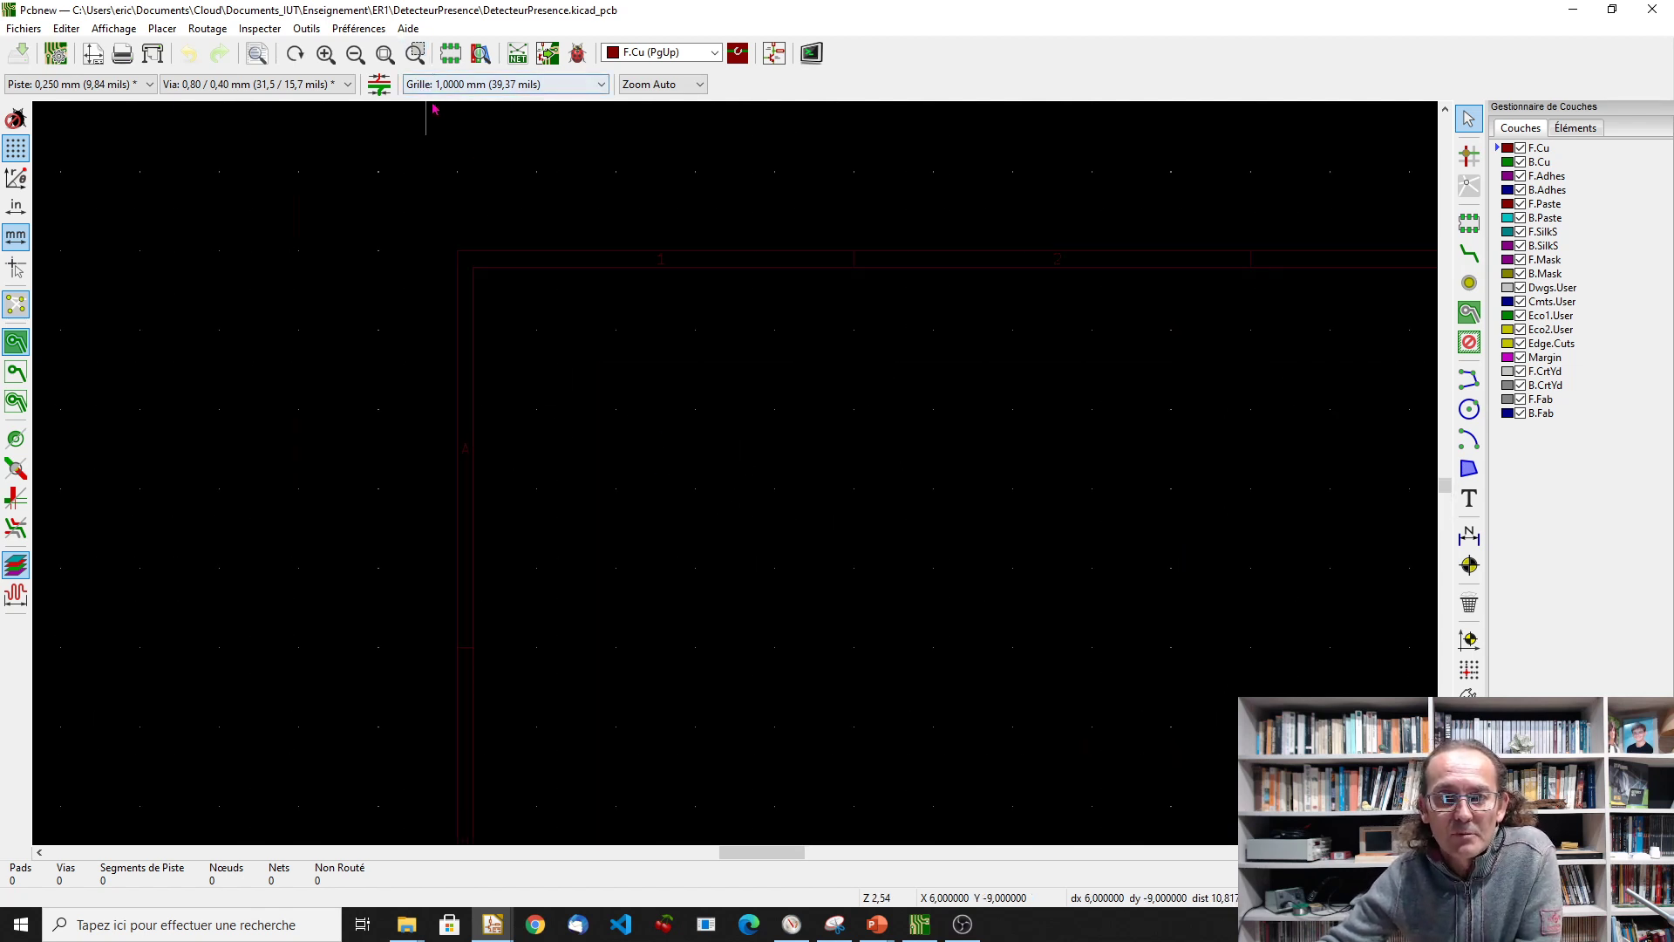
left_click(493, 85)
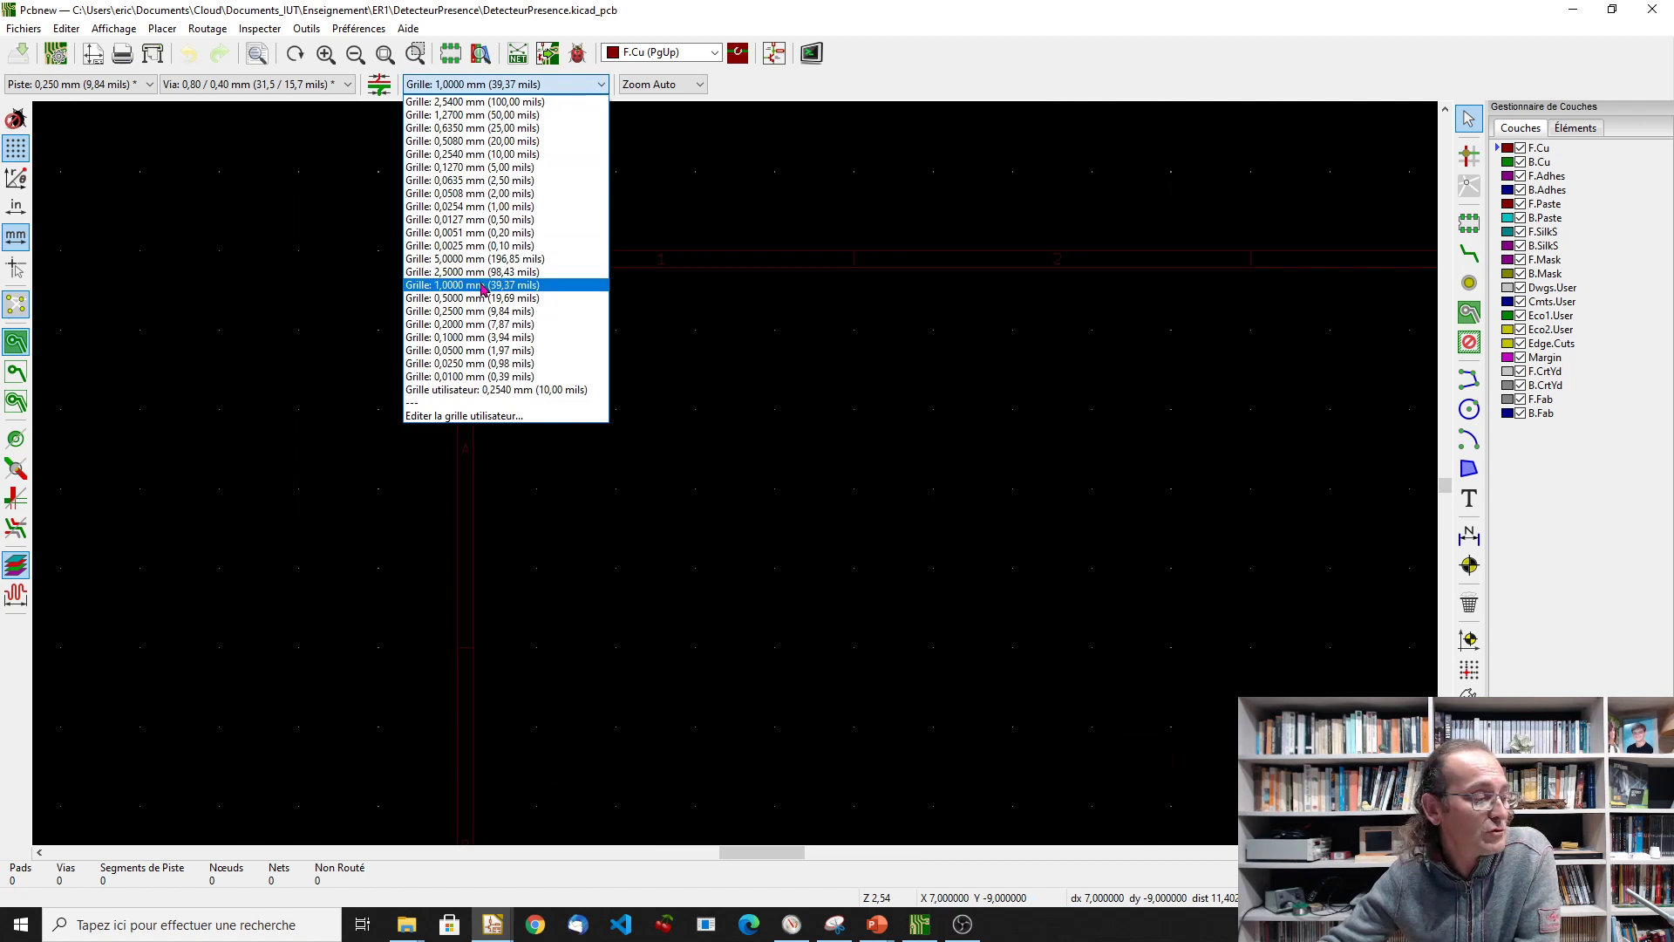
left_click(482, 288)
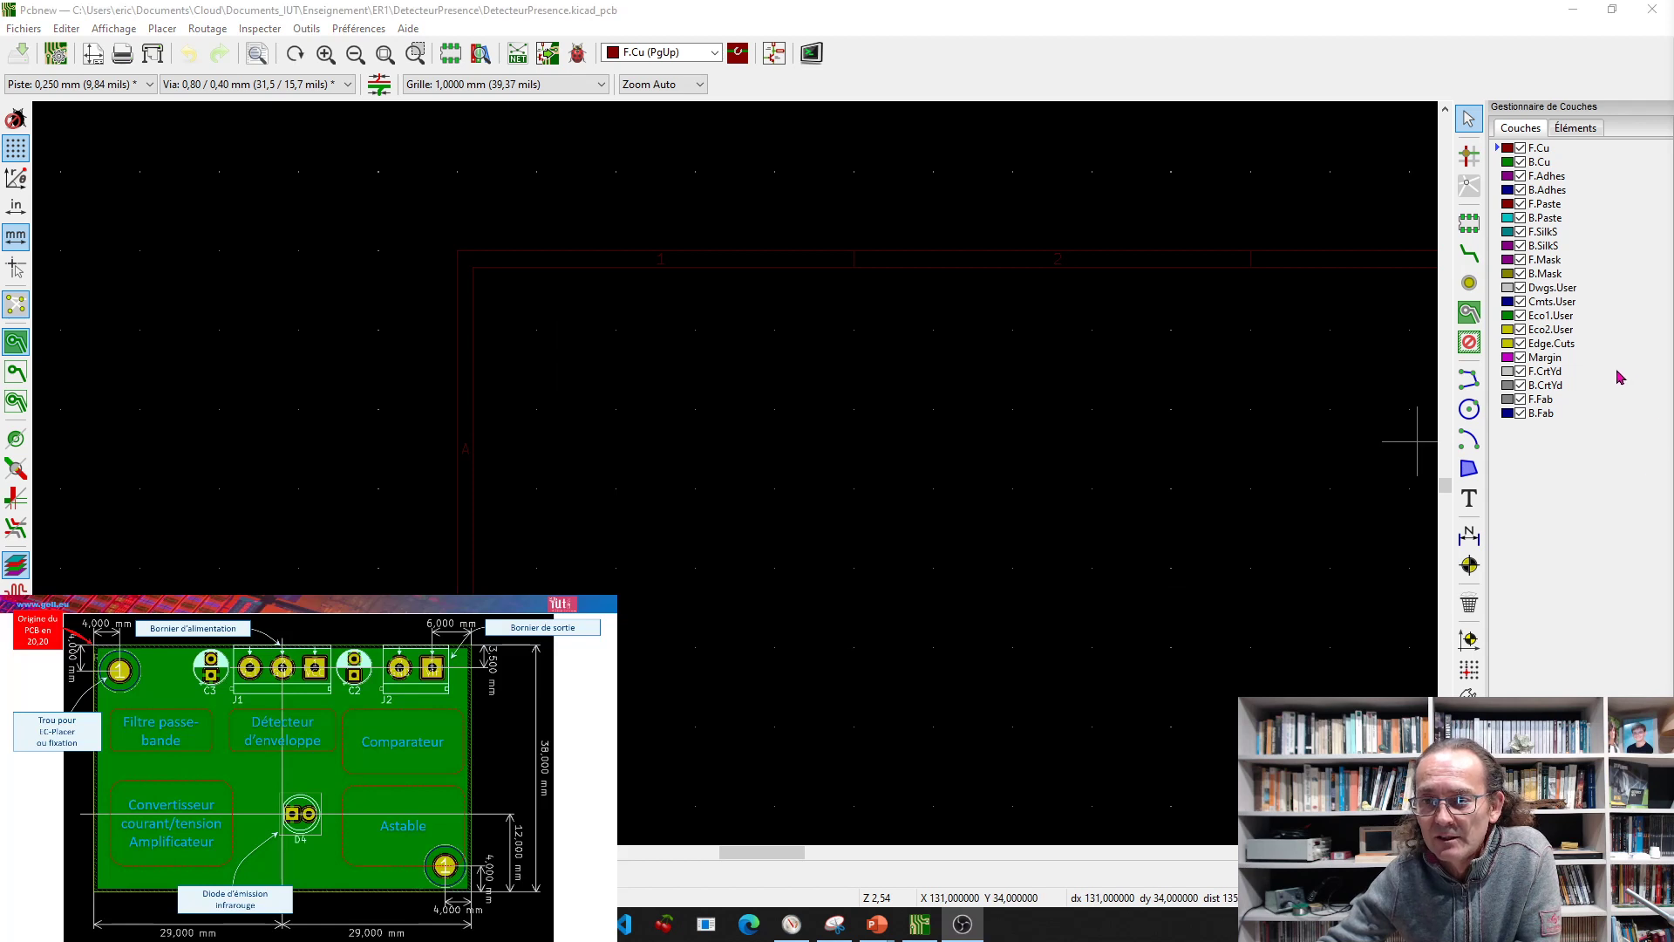
Draw a closed rectangular board outline 58 mm wide and 38 mm high on the Edge.Cuts layer, starting at X 20, Y 20
left_click(1517, 345)
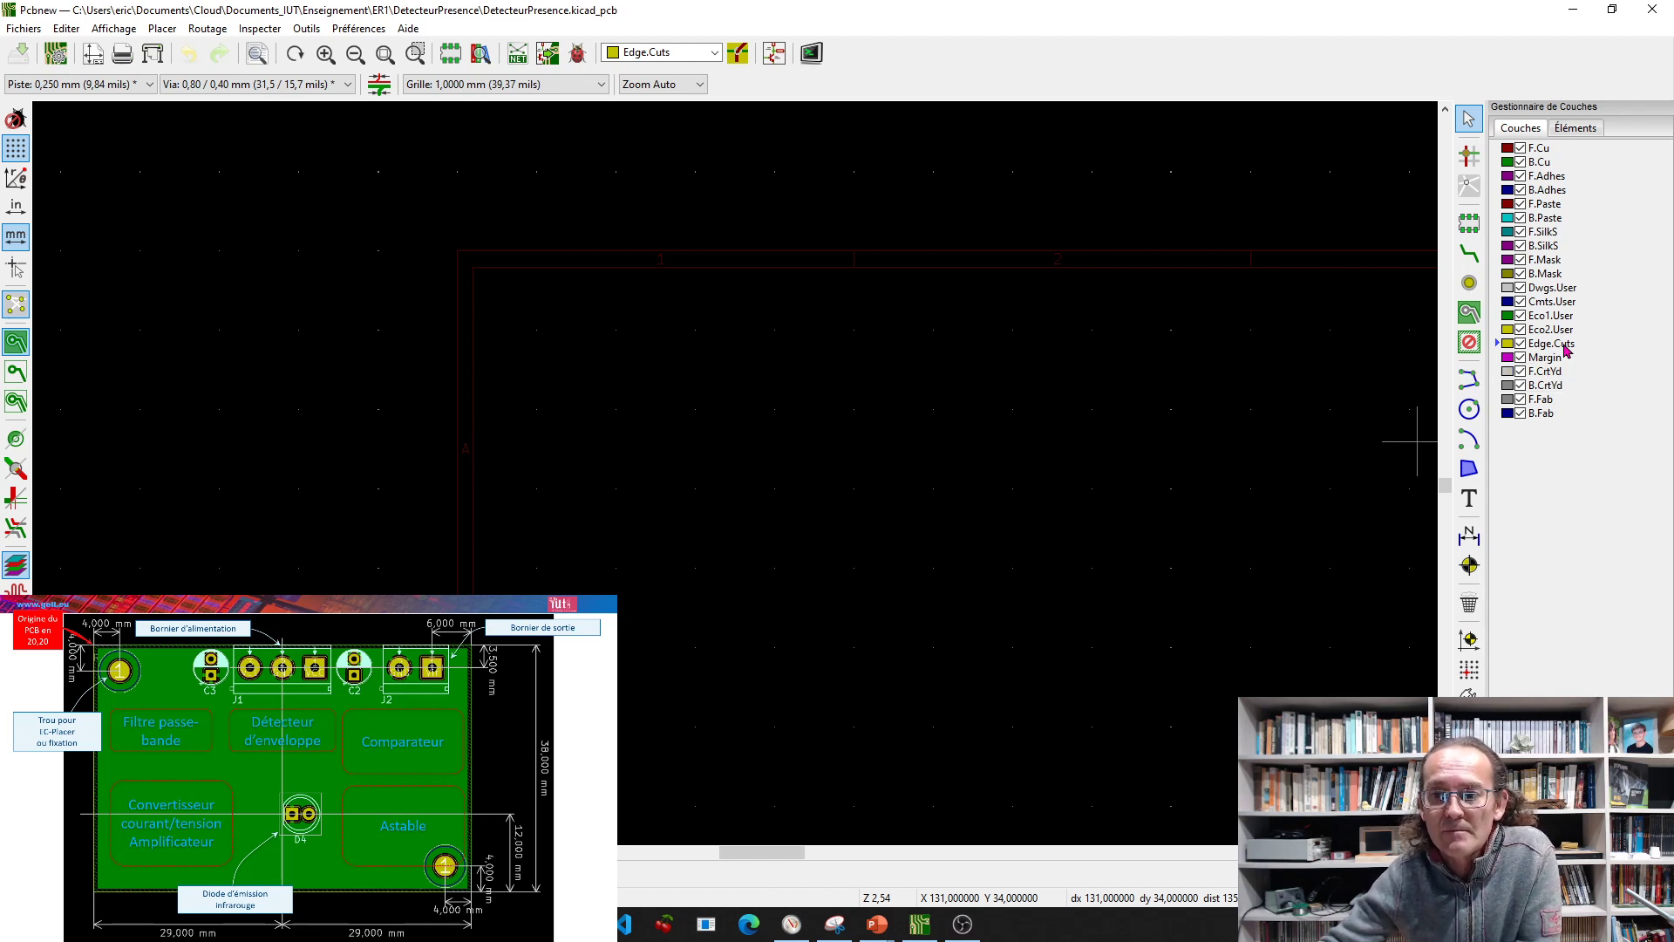
left_click(1470, 381)
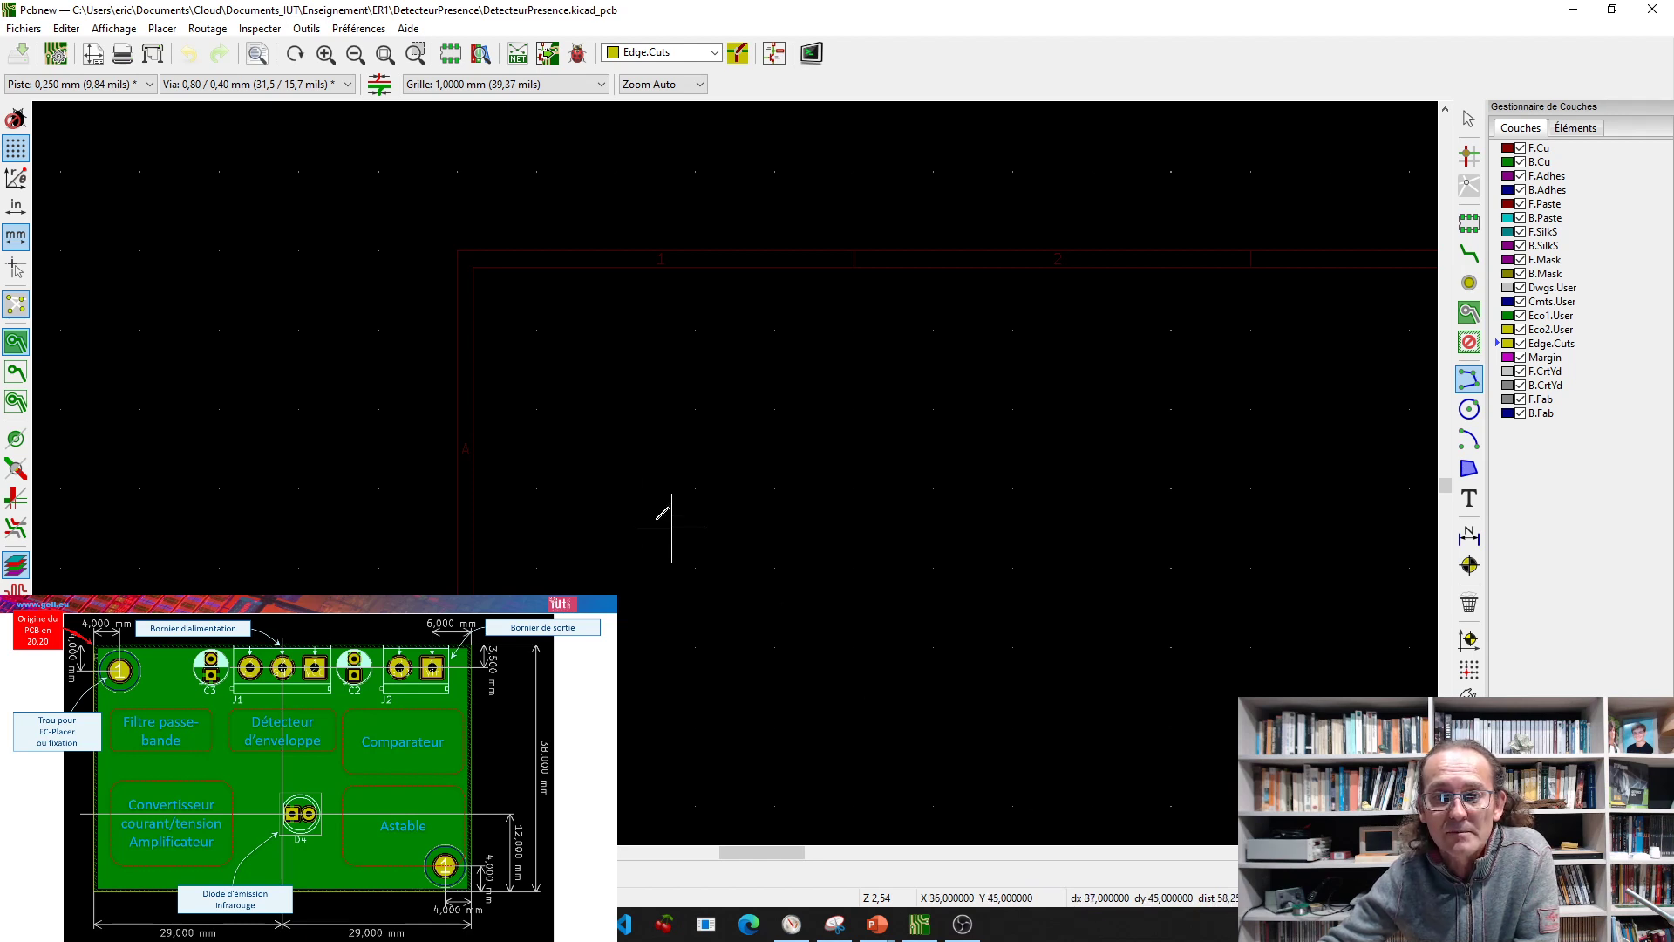
left_click(536, 330)
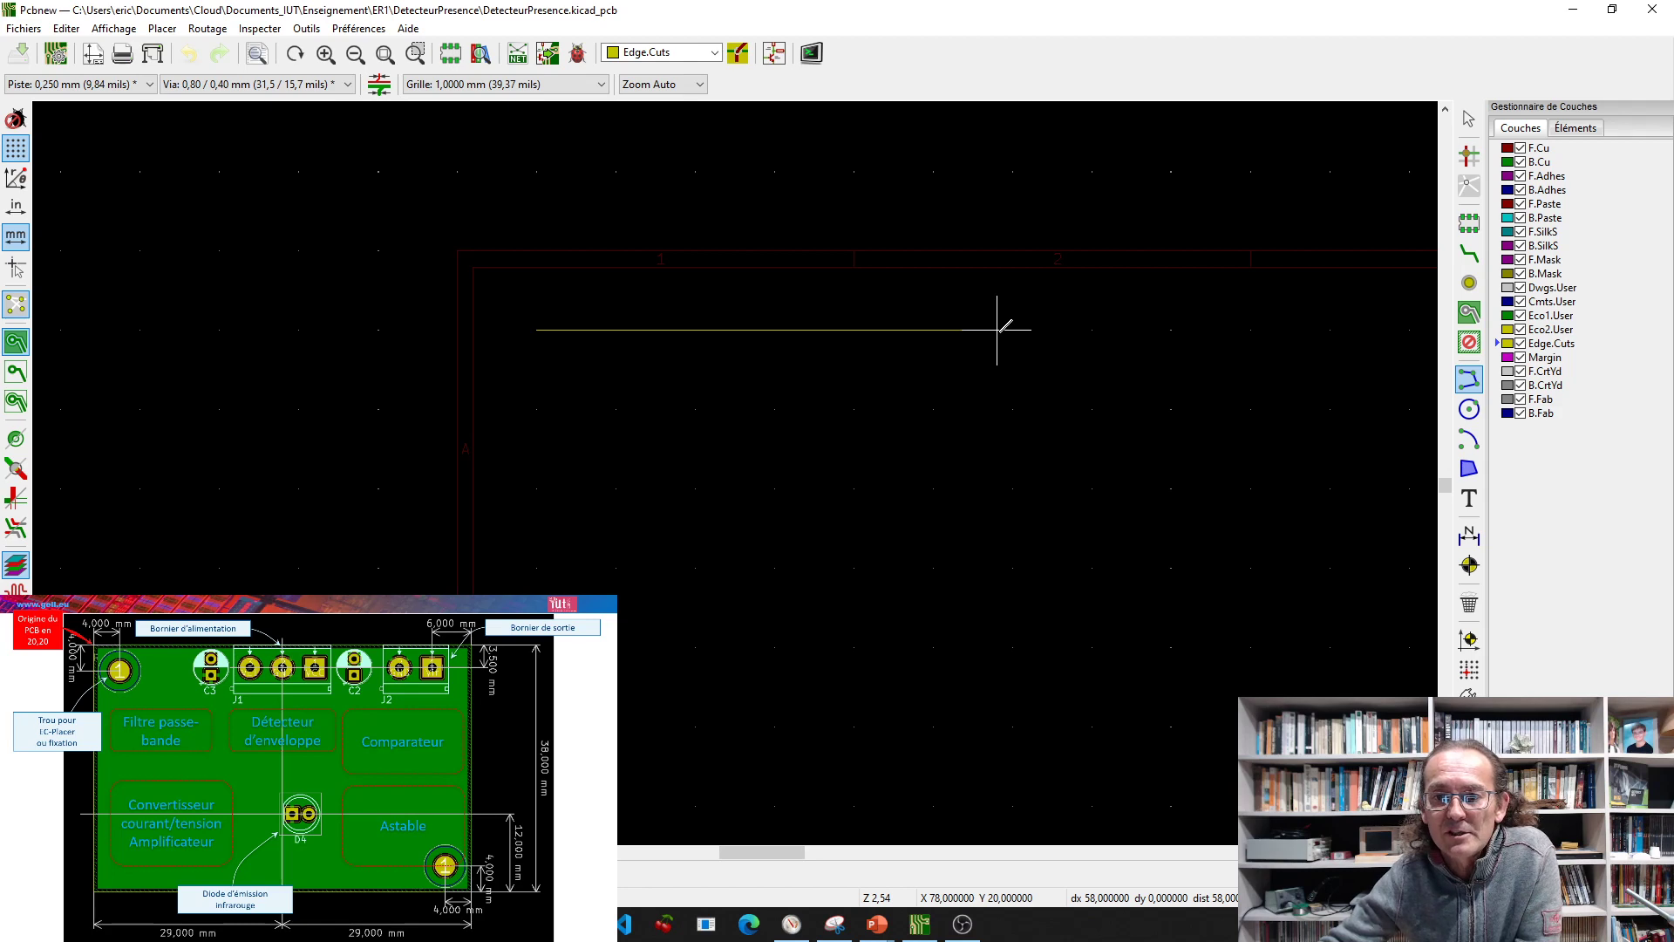
left_click(997, 330)
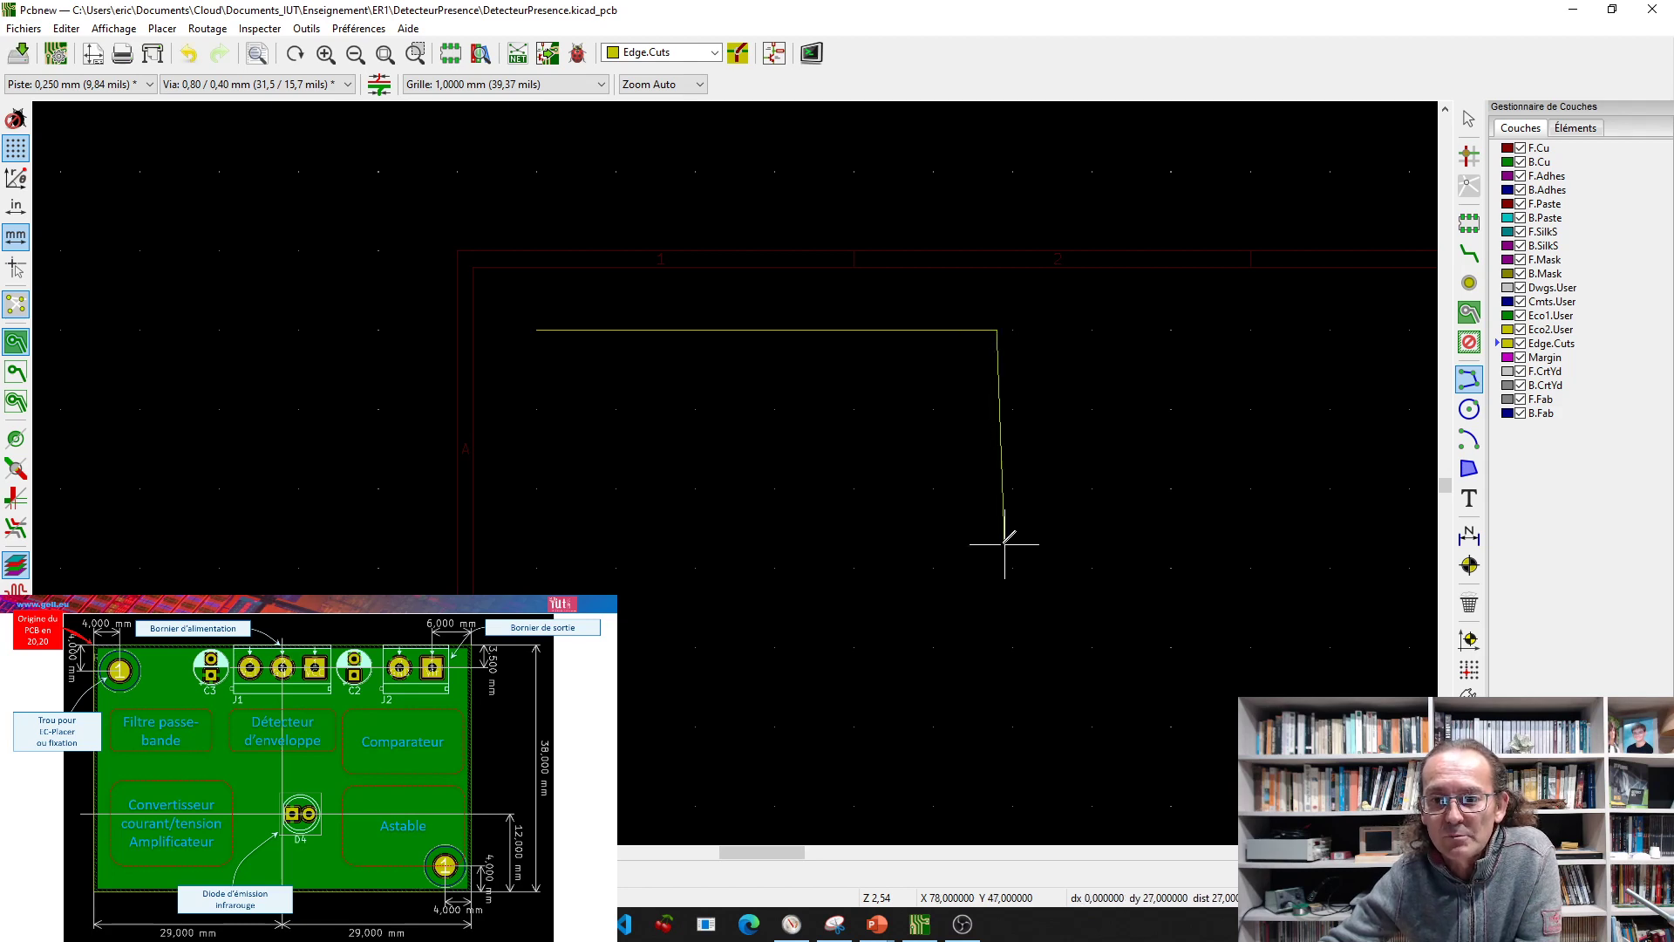
scroll(996, 544, "up", 2)
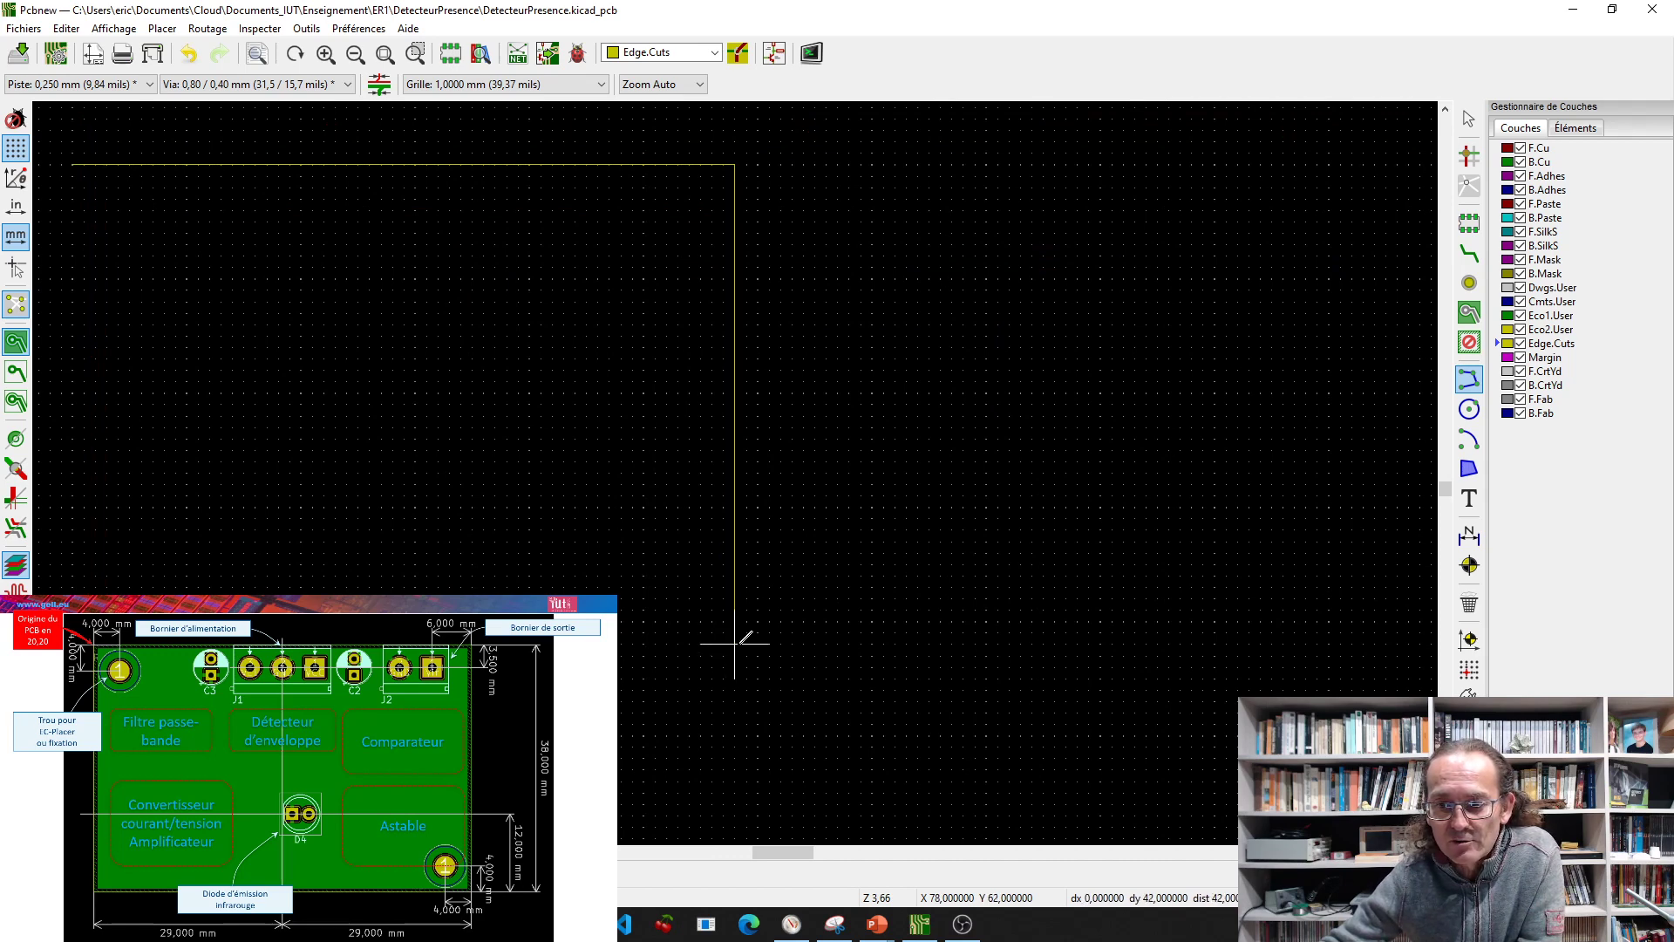
left_click(735, 598)
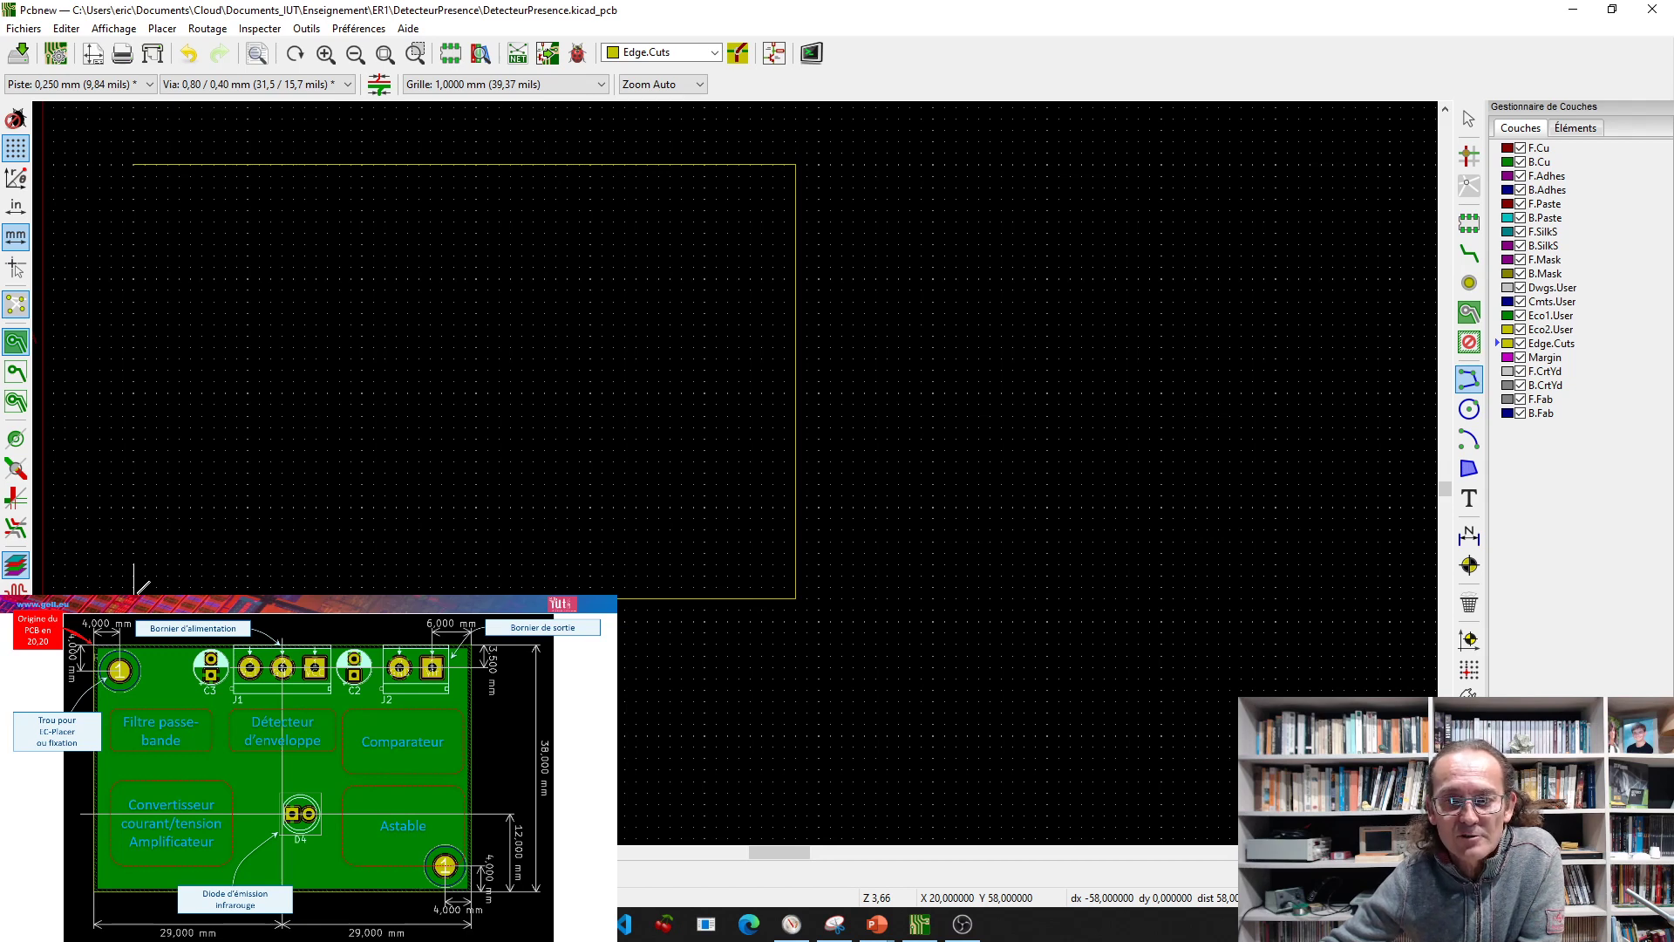
left_click(135, 596)
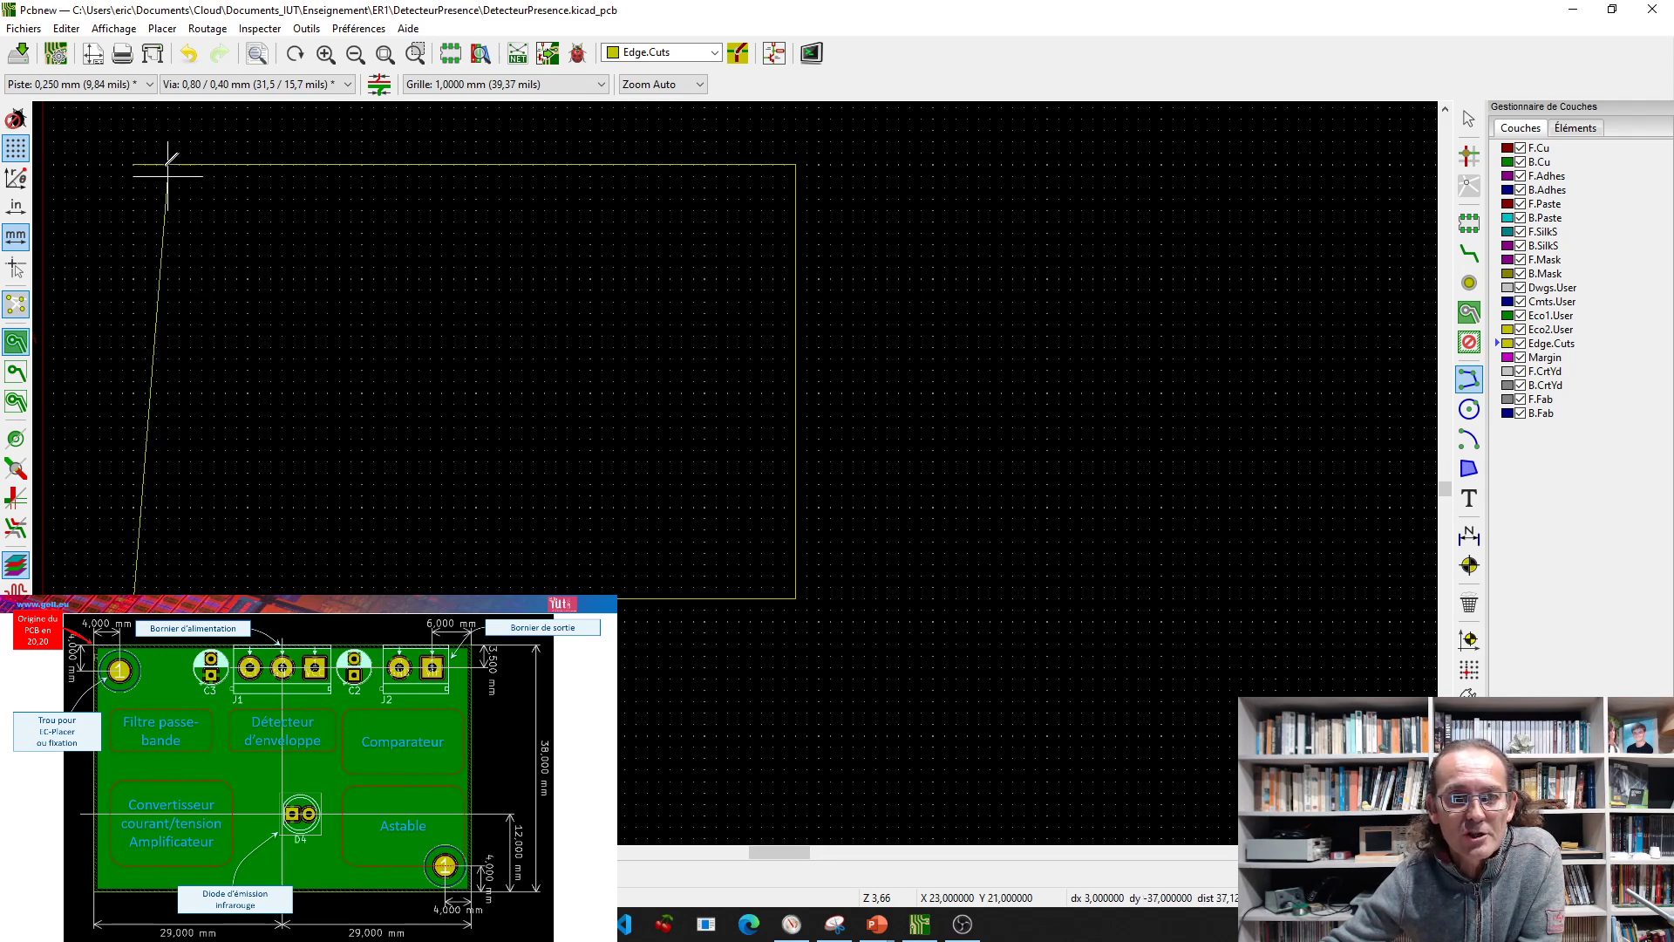
left_click(133, 190)
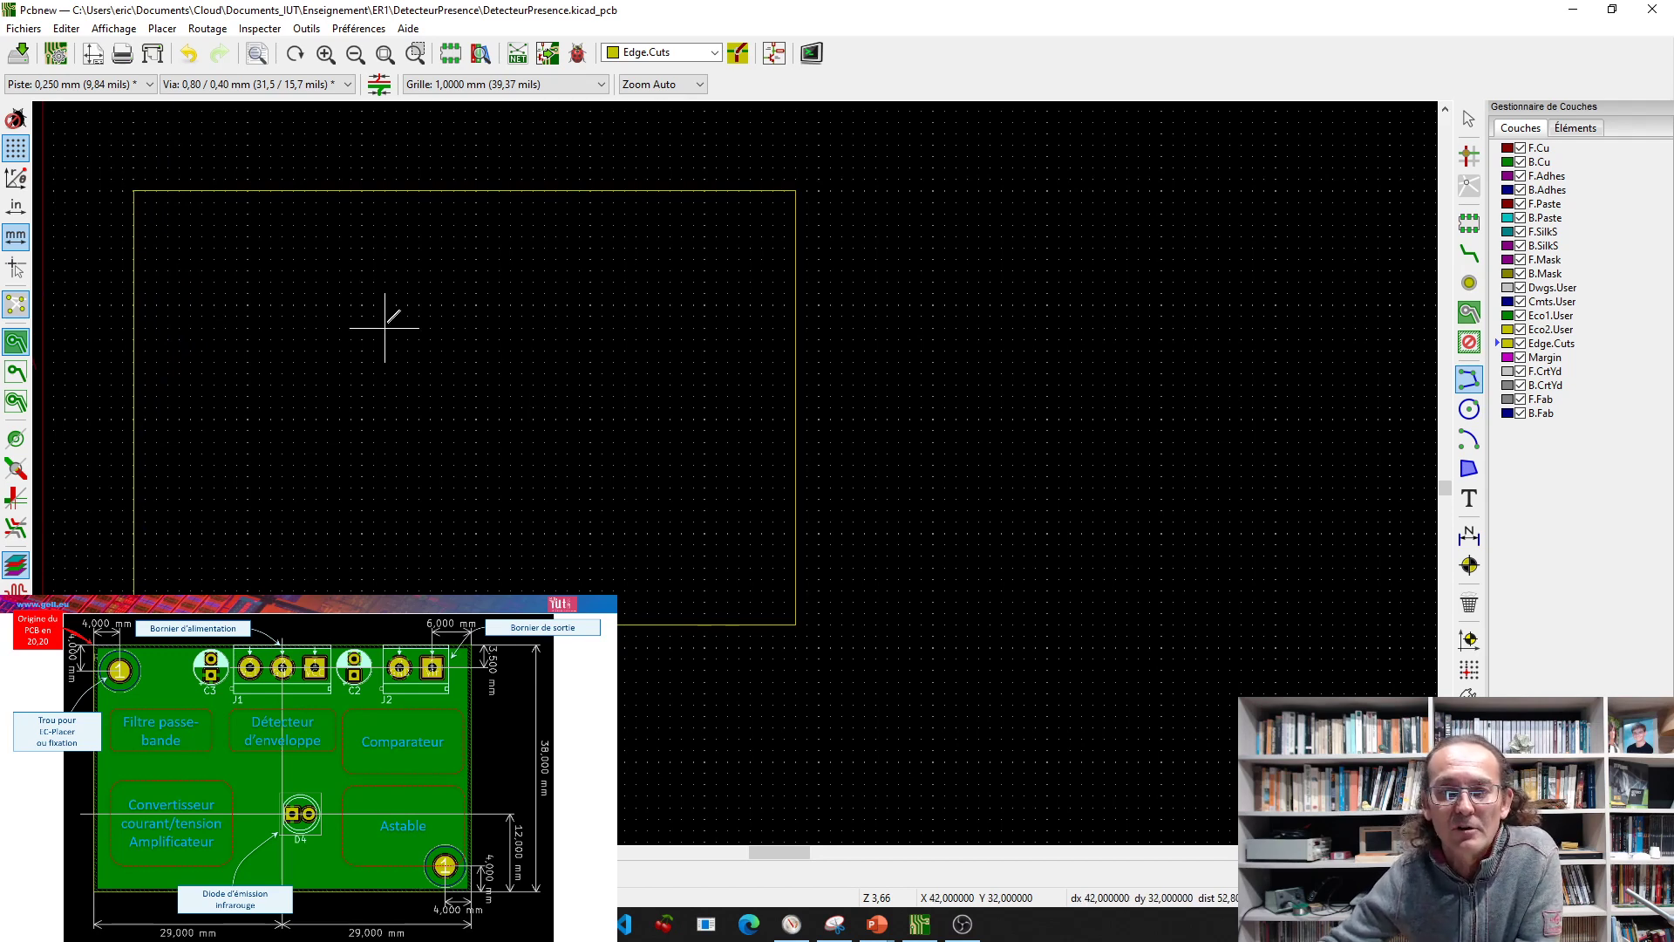
Add a 29 mm horizontal dimension on the Dwgs.User layer from the outline's upper-left corner to its middle, placed below the board
scroll(384, 316, "up", 1)
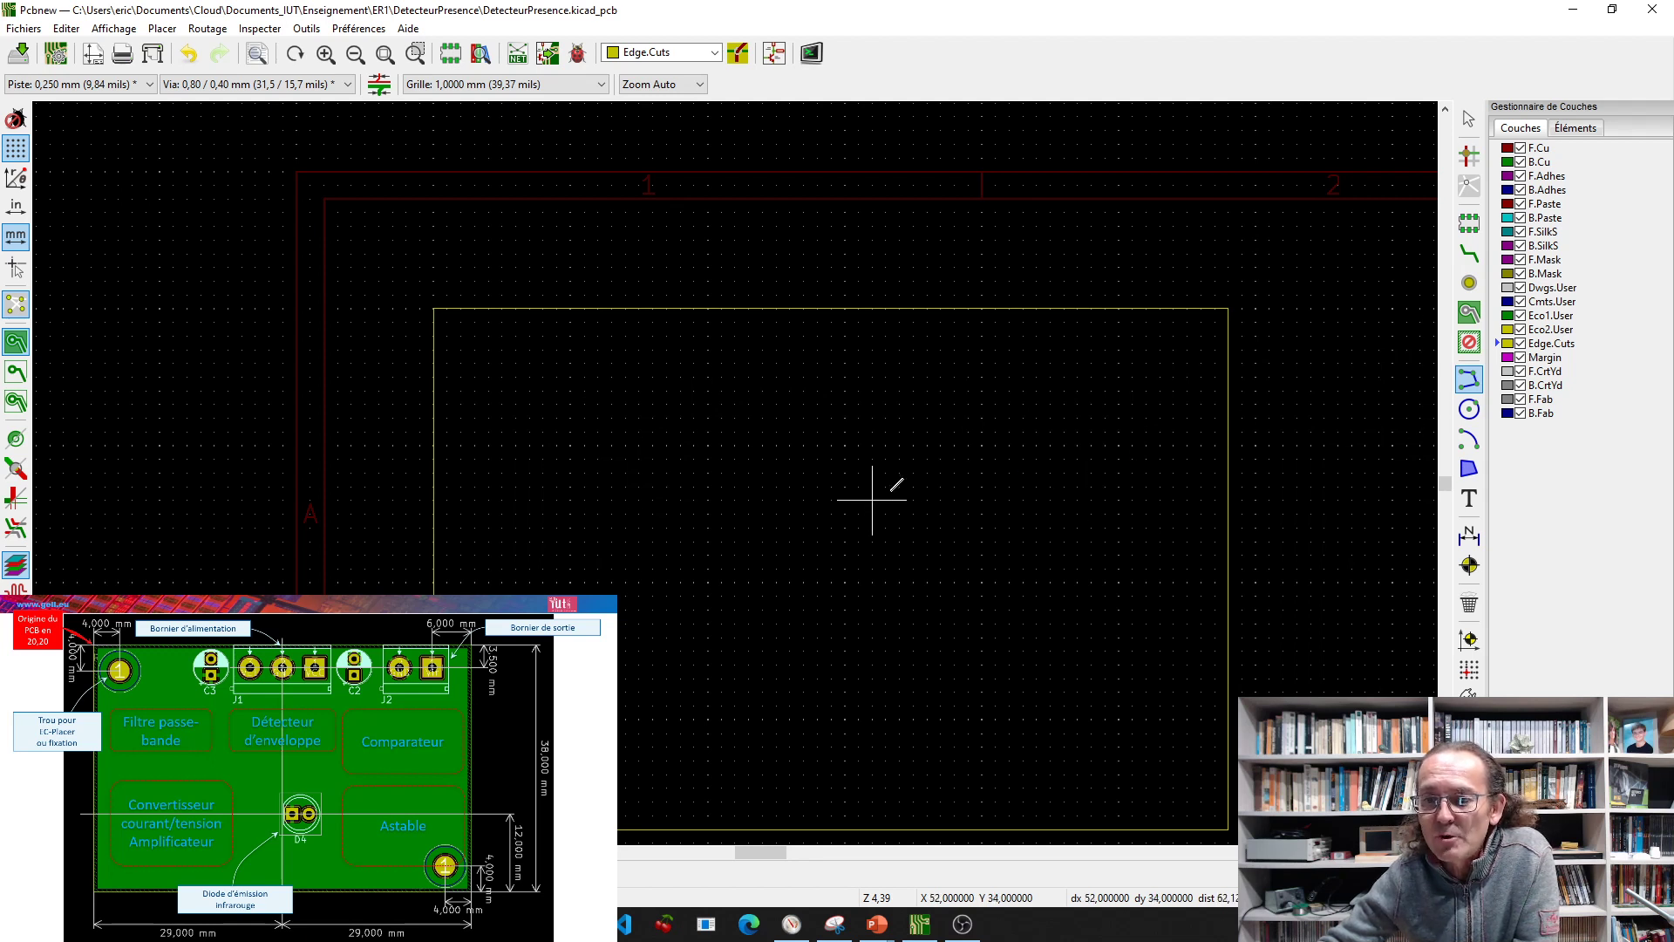
left_click(1469, 539)
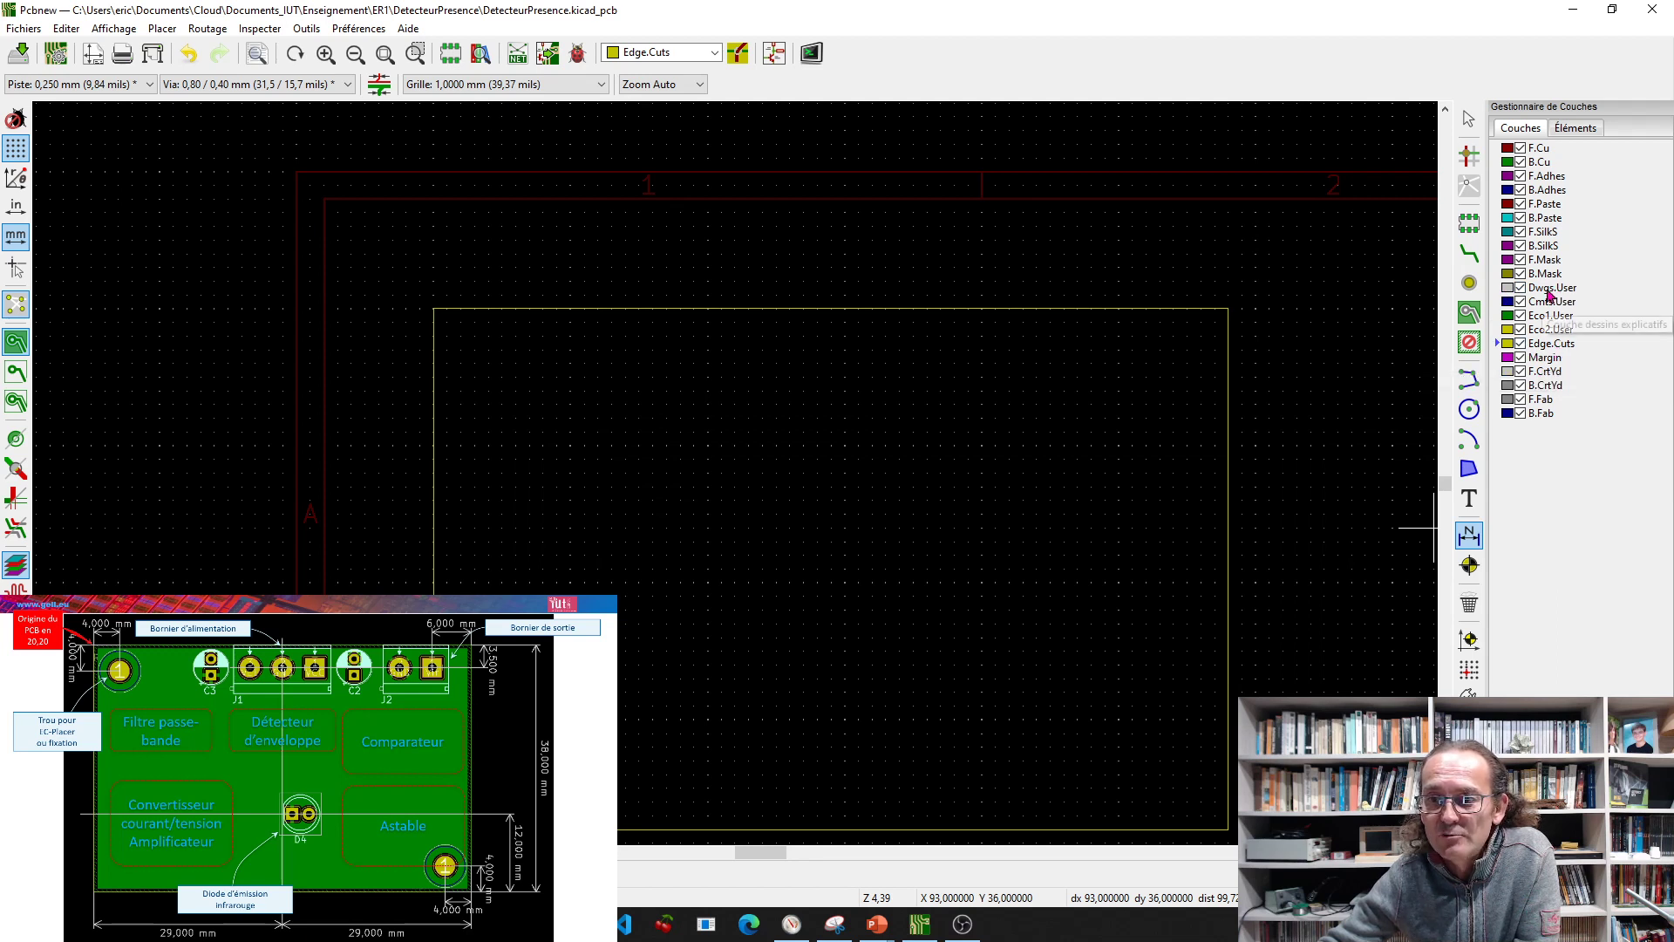
left_click(1500, 291)
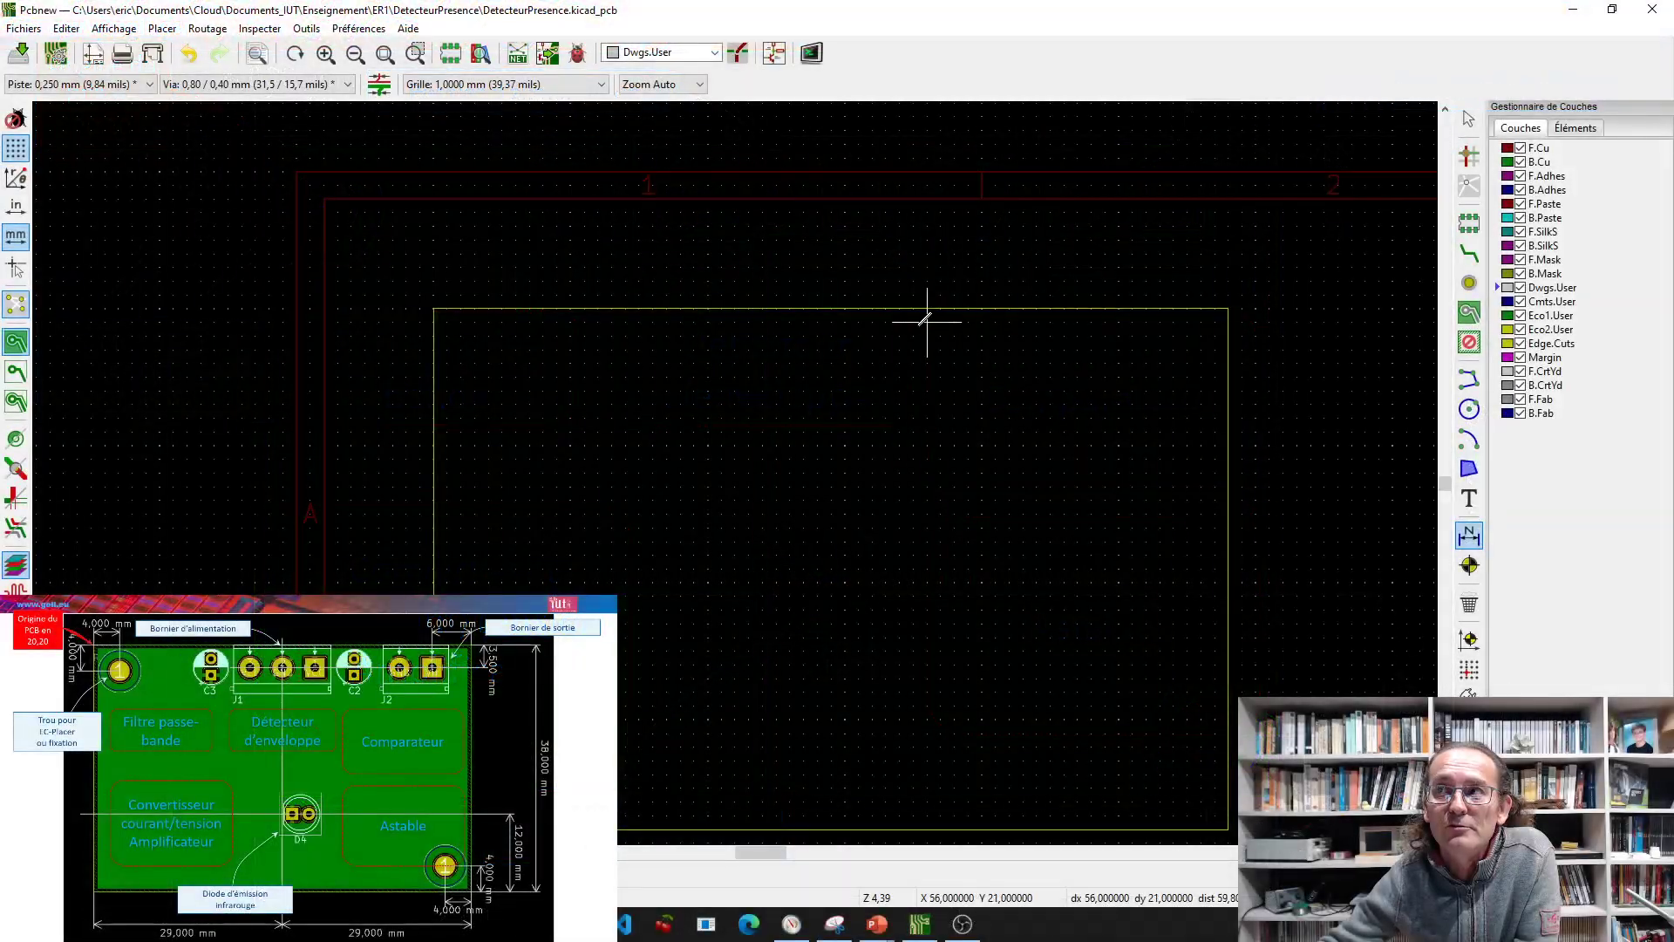
left_click(433, 307)
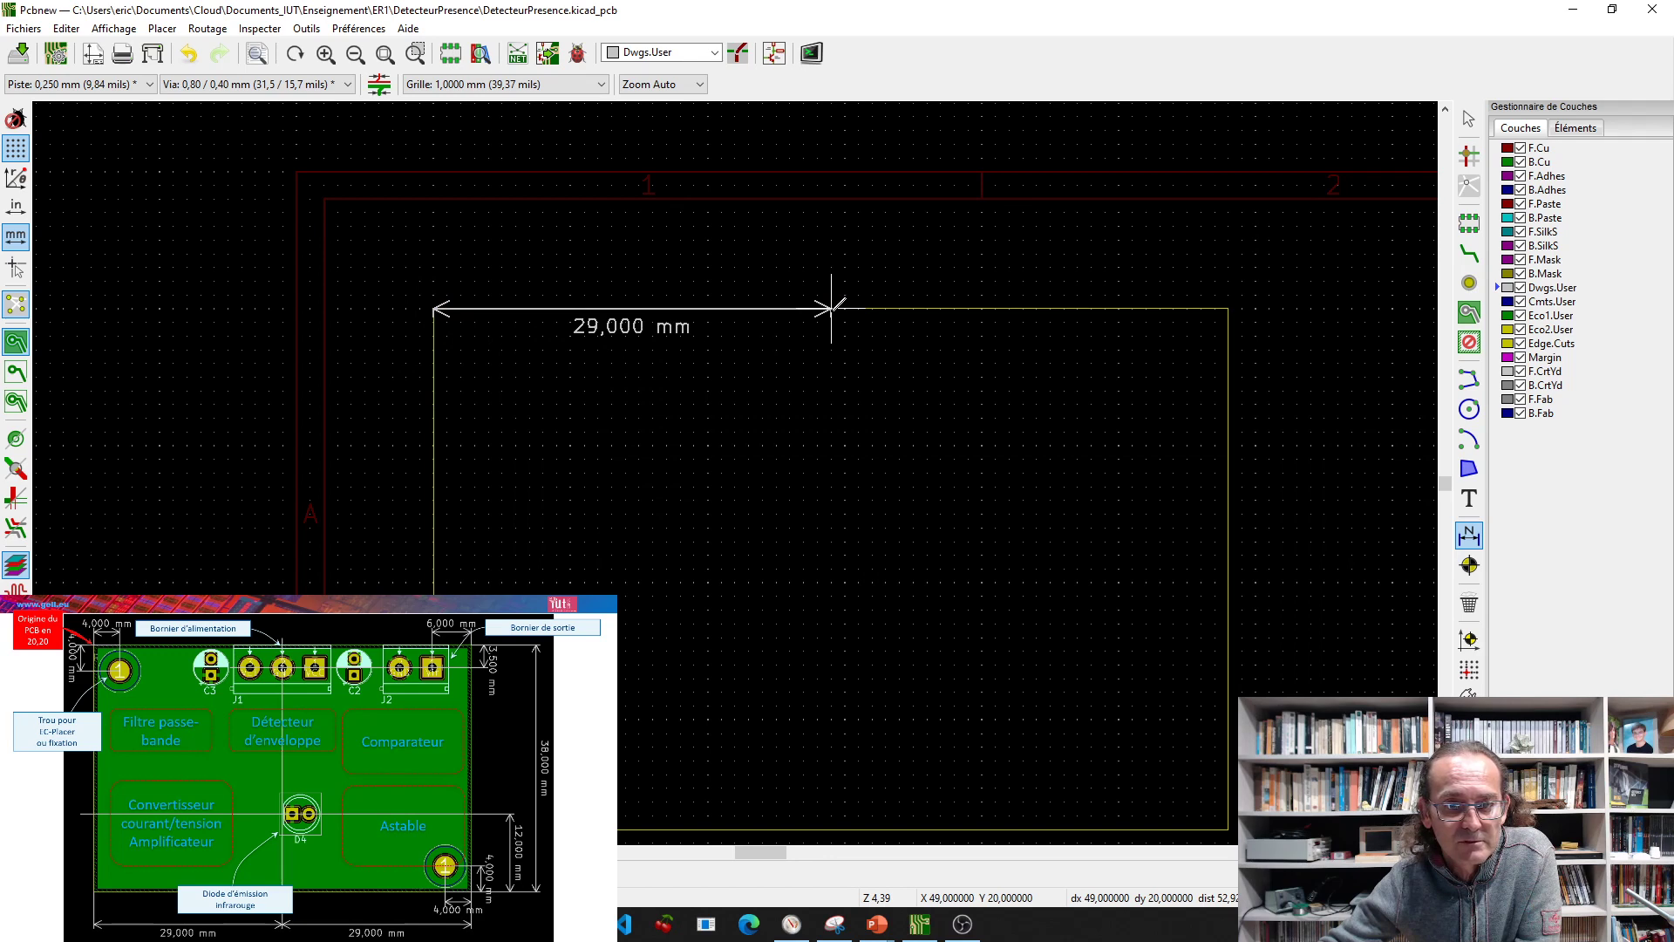
left_click(831, 308)
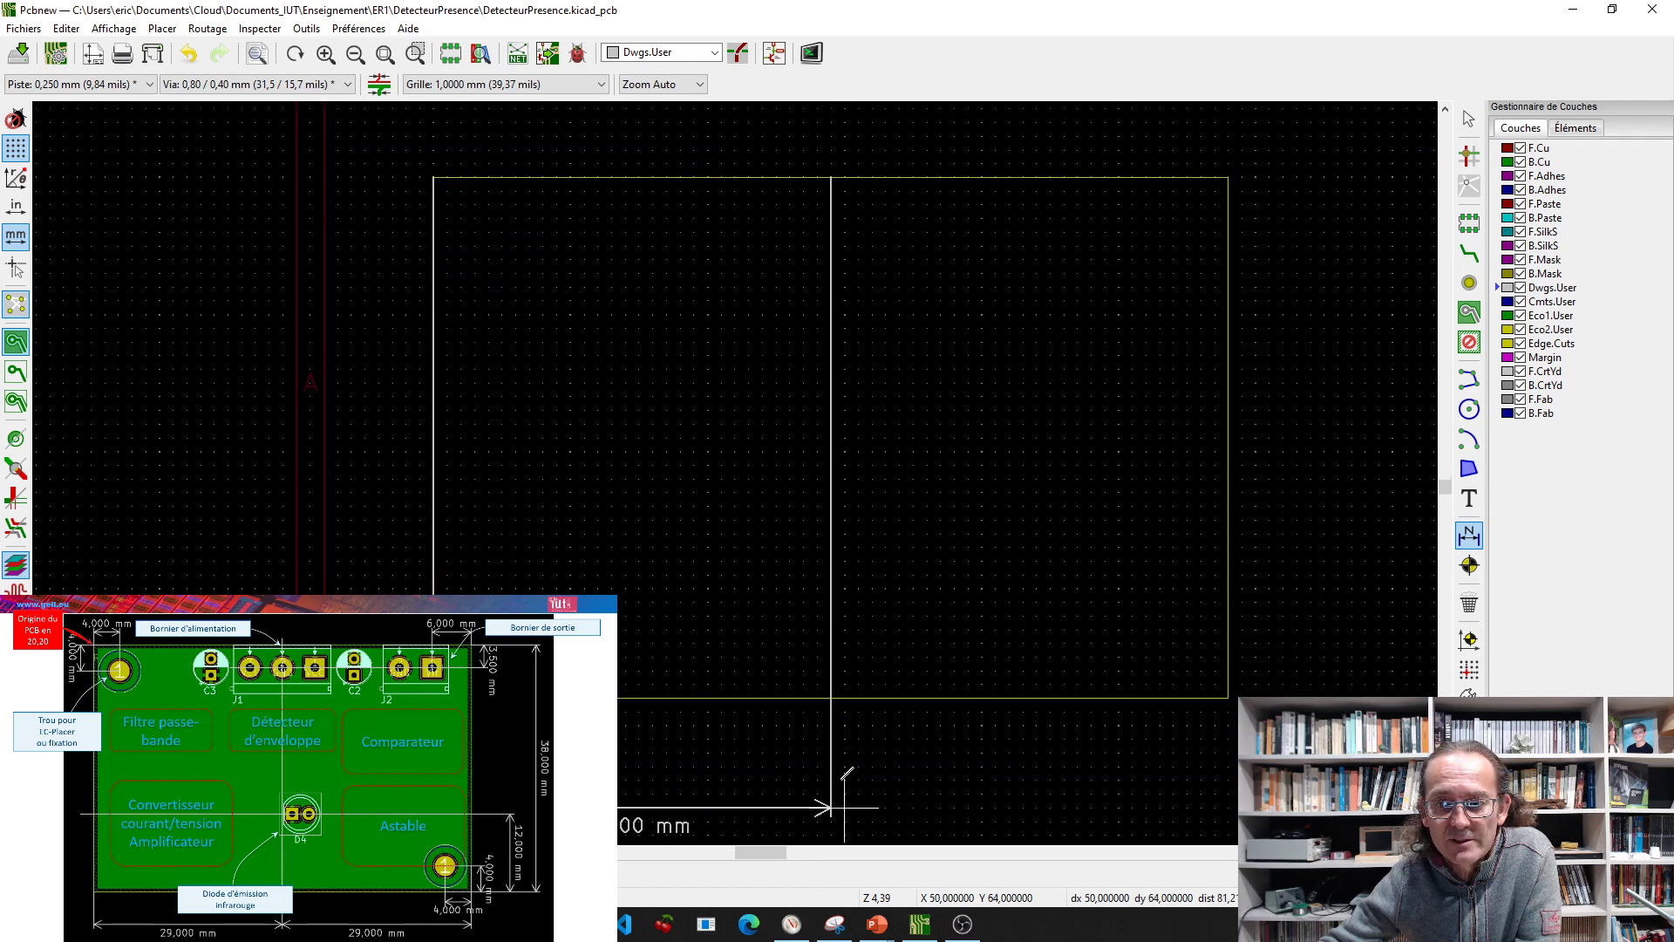
left_click(844, 763)
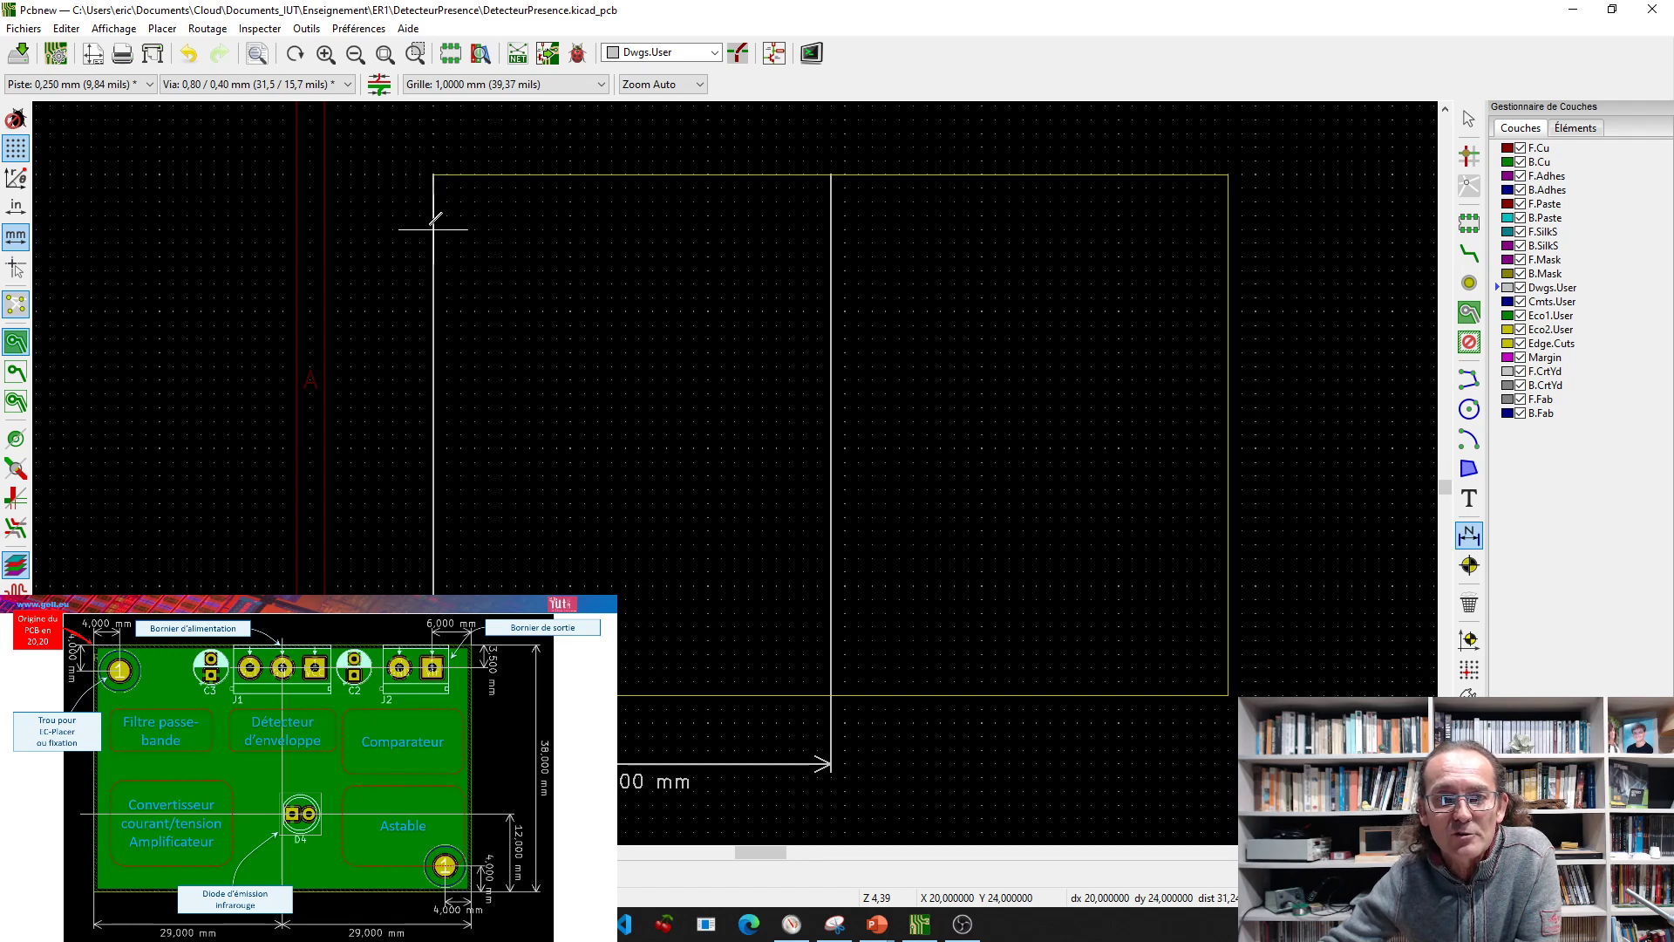
Set the grid to 0.5000 mm and add a 3.5 mm vertical dimension down from the board's top edge, placed right of the outline
left_click(502, 84)
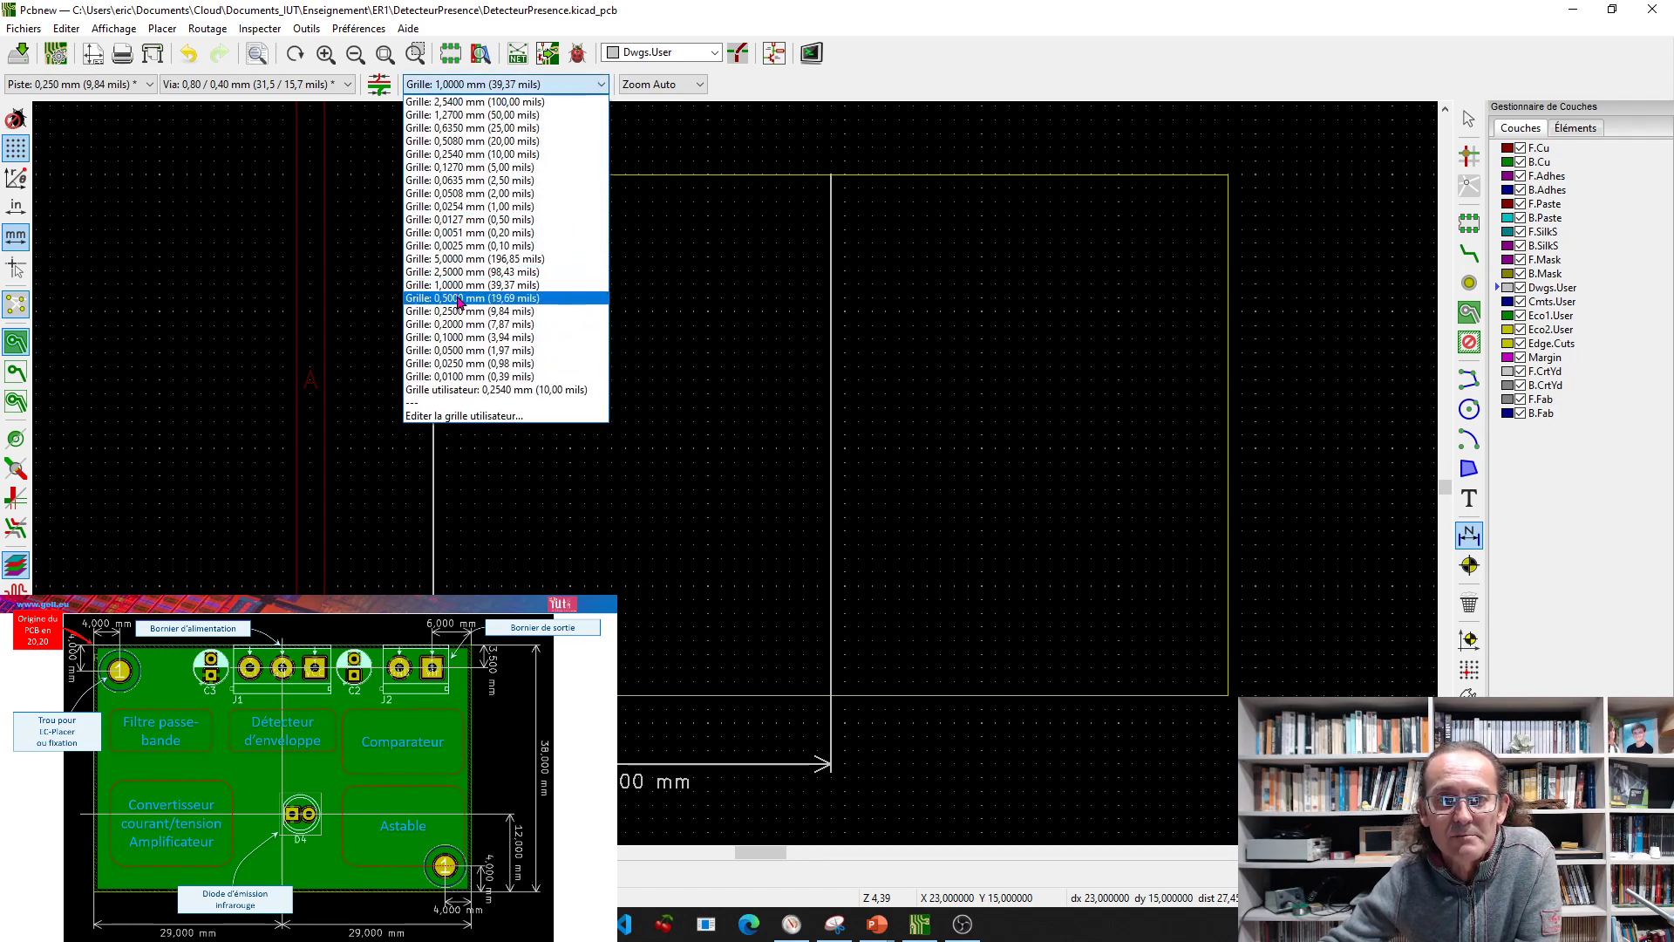
left_click(460, 299)
scroll(459, 206, "up", 1)
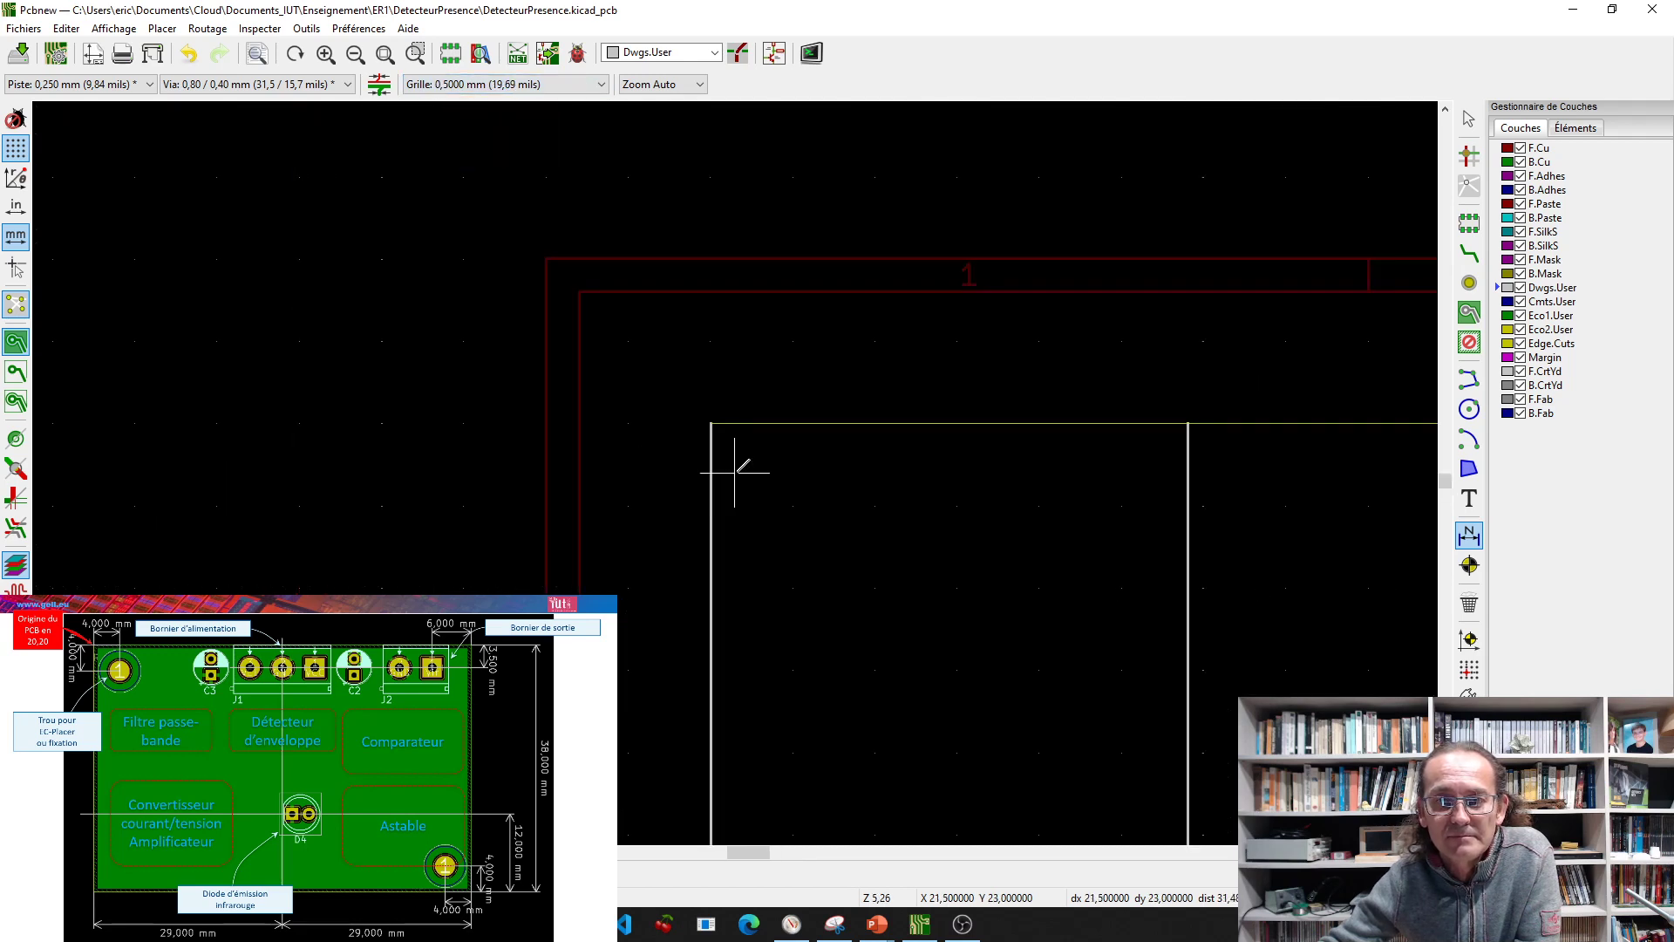
scroll(735, 472, "up", 1)
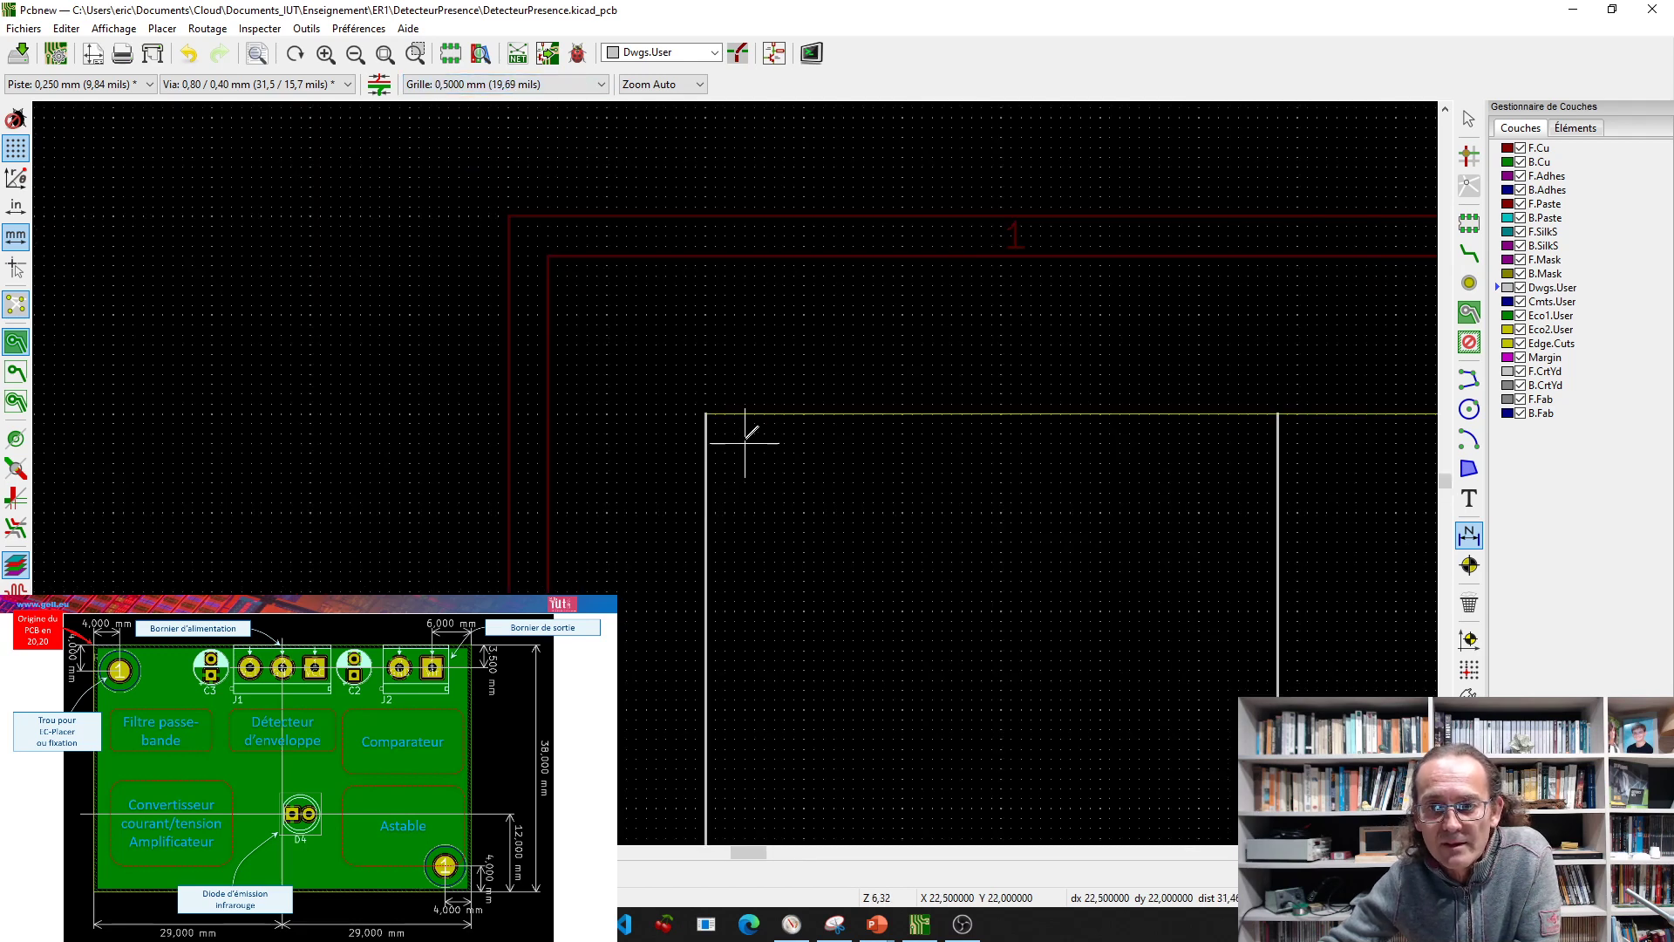
left_click(705, 413)
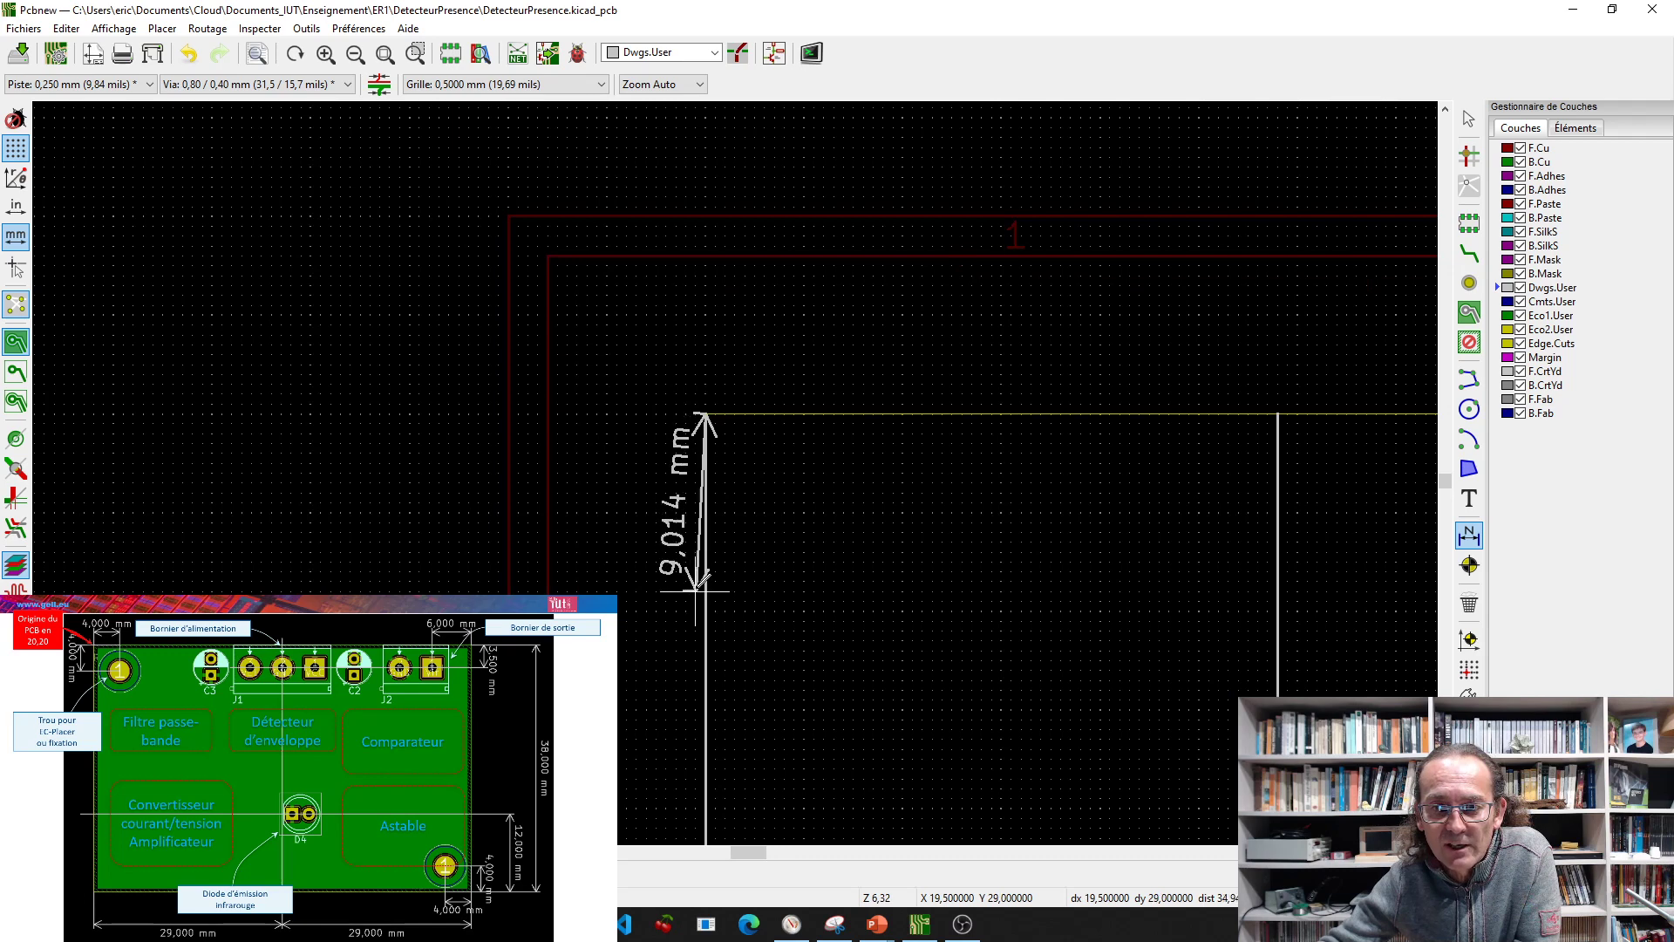
left_click(710, 479)
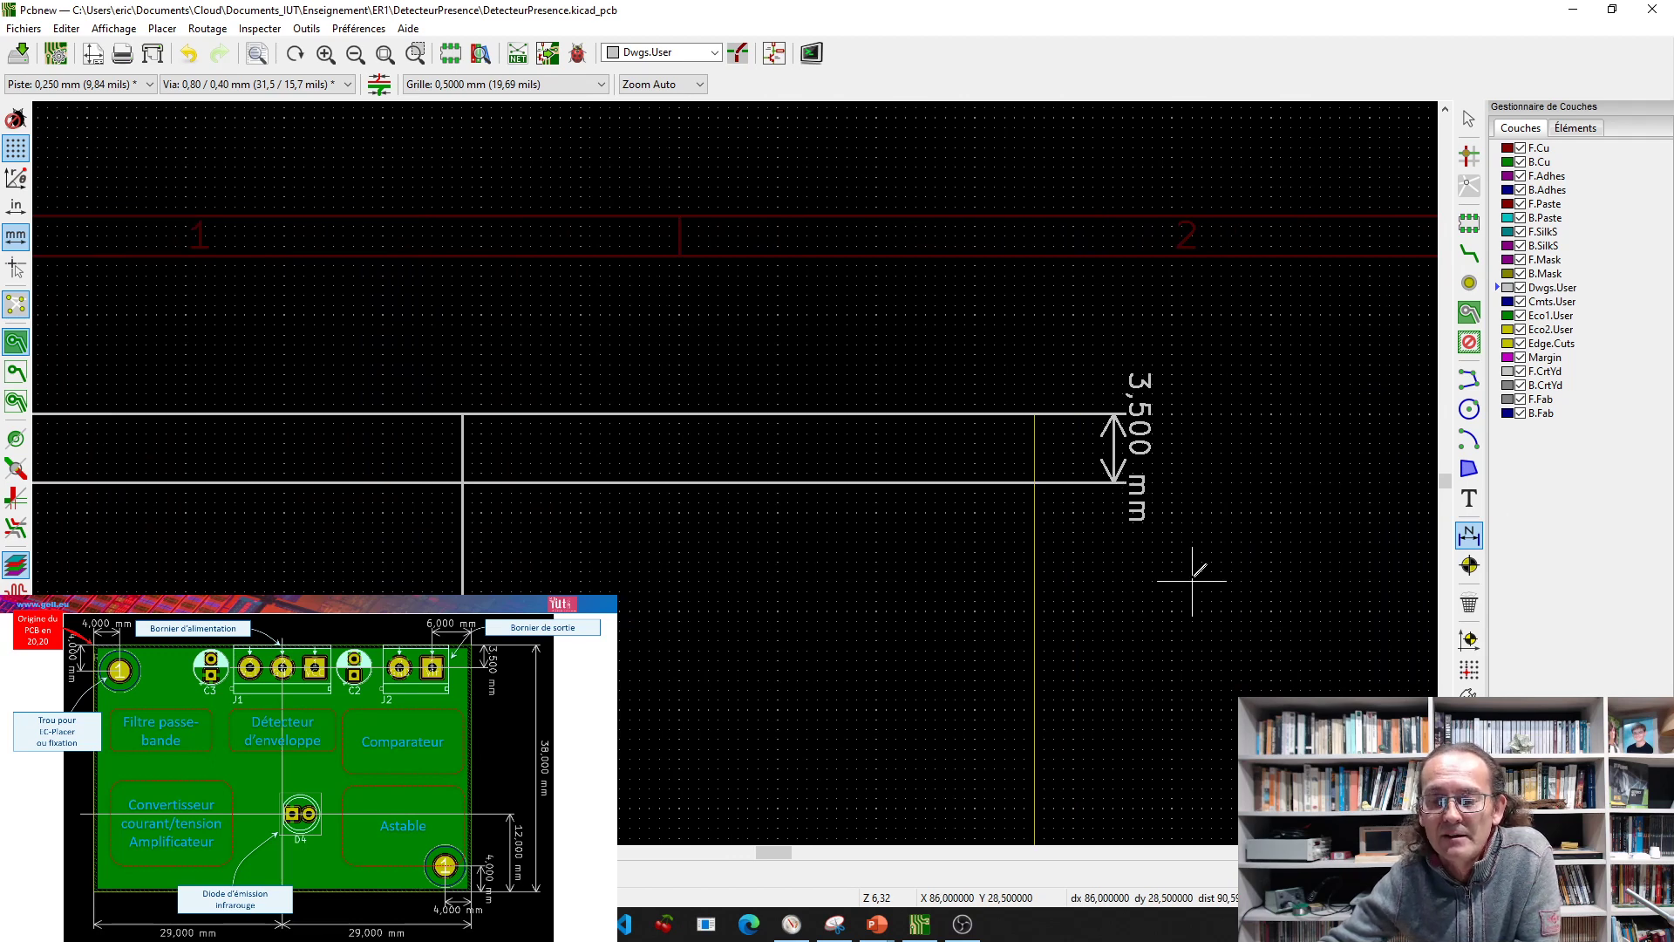
Update the PCB from the netlist DetecteurPresence.net and place the imported footprints to the right of the board outline
scroll(1190, 582, "down", 1)
scroll(735, 472, "down", 4)
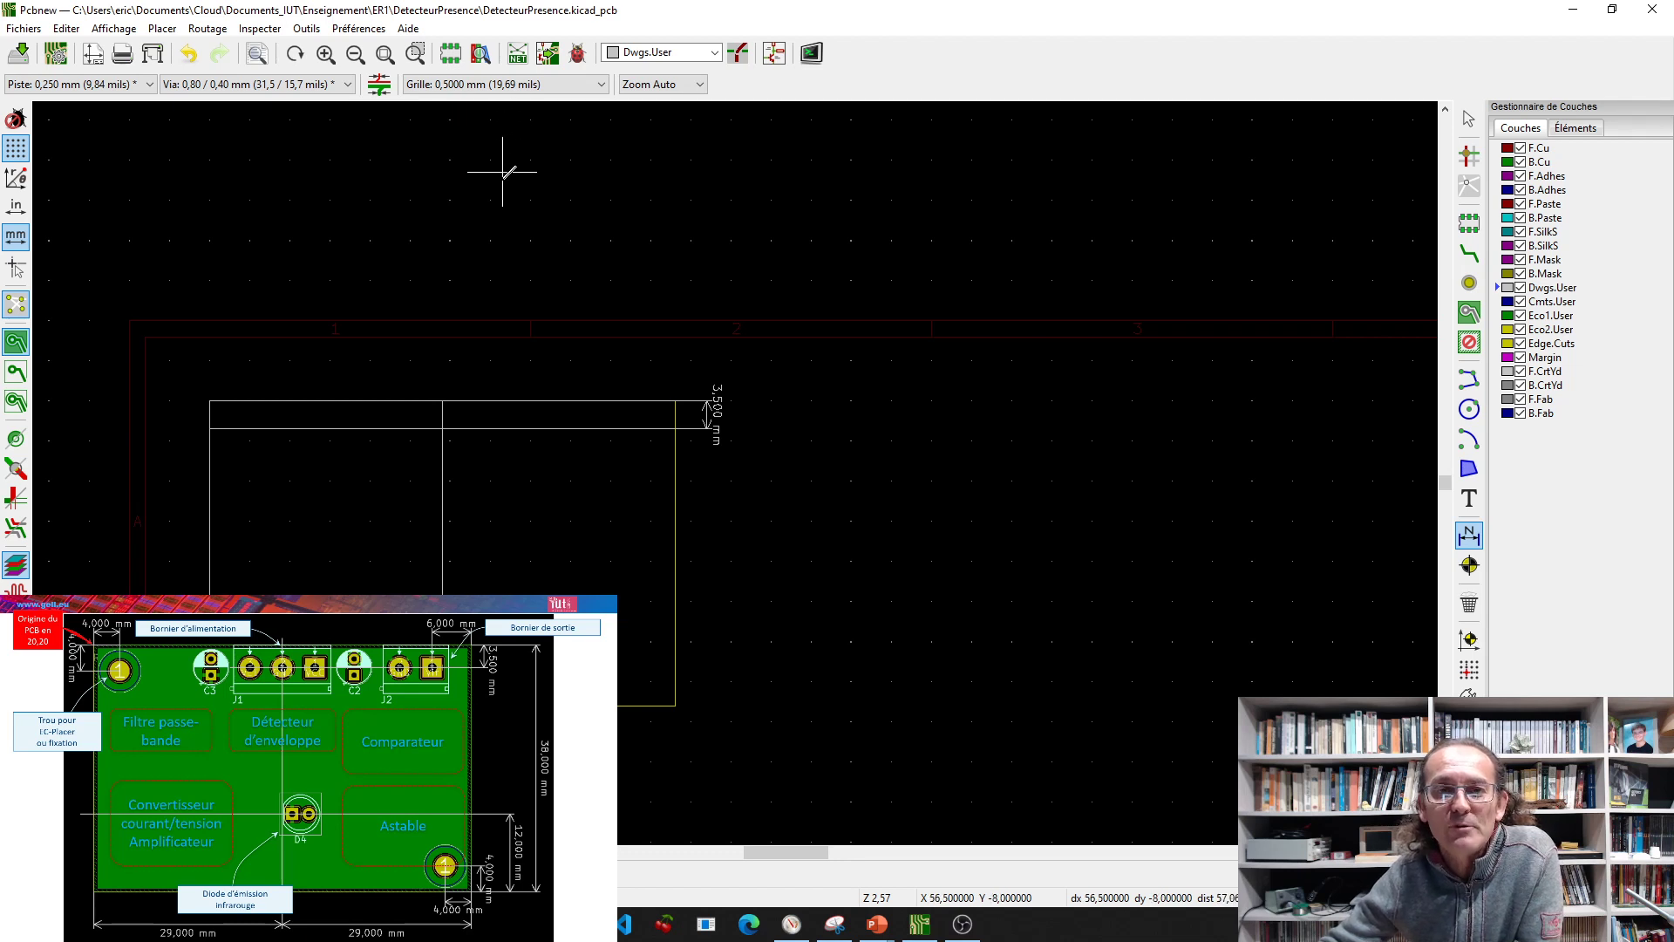
left_click(518, 55)
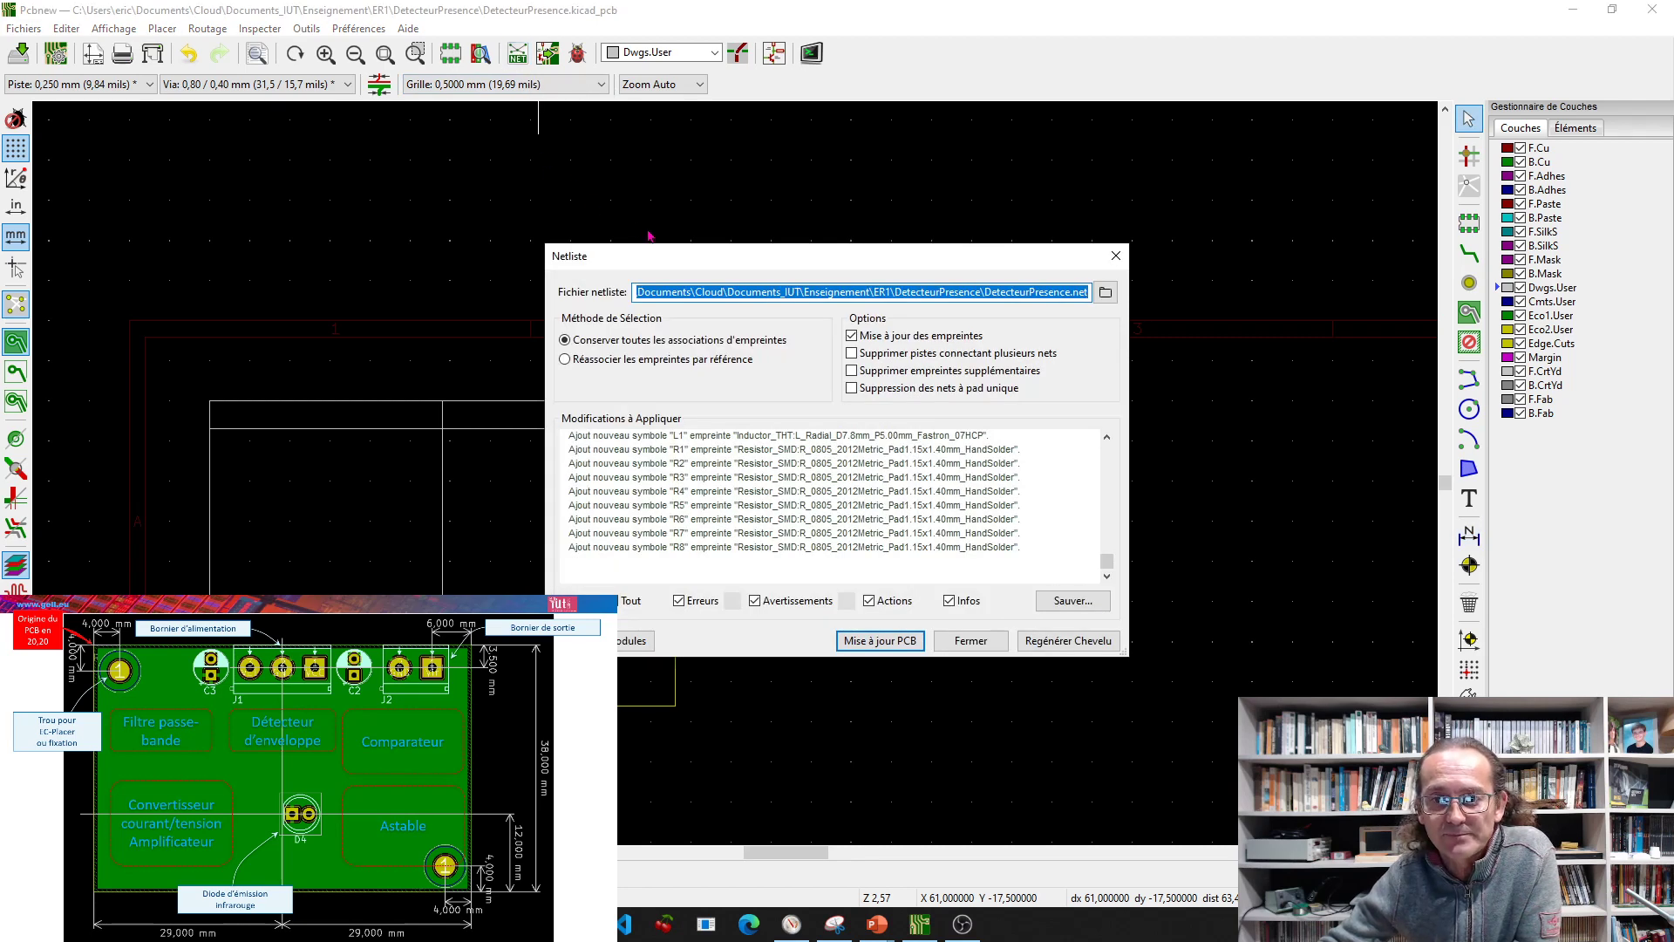
left_click(1104, 292)
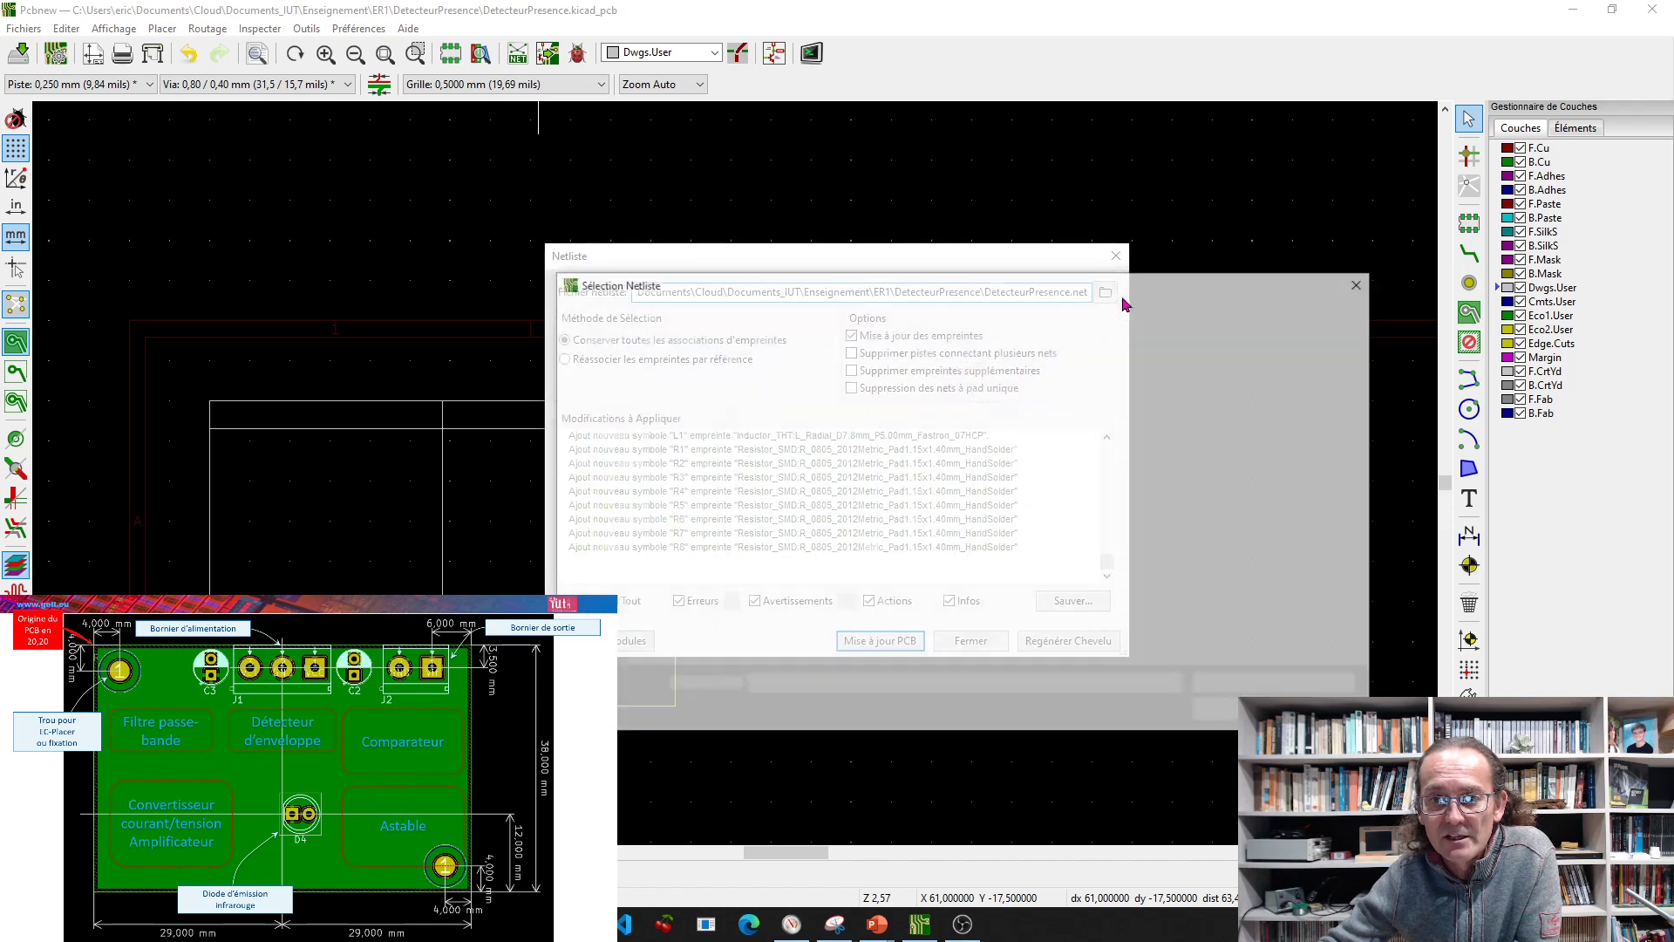
left_click(781, 390)
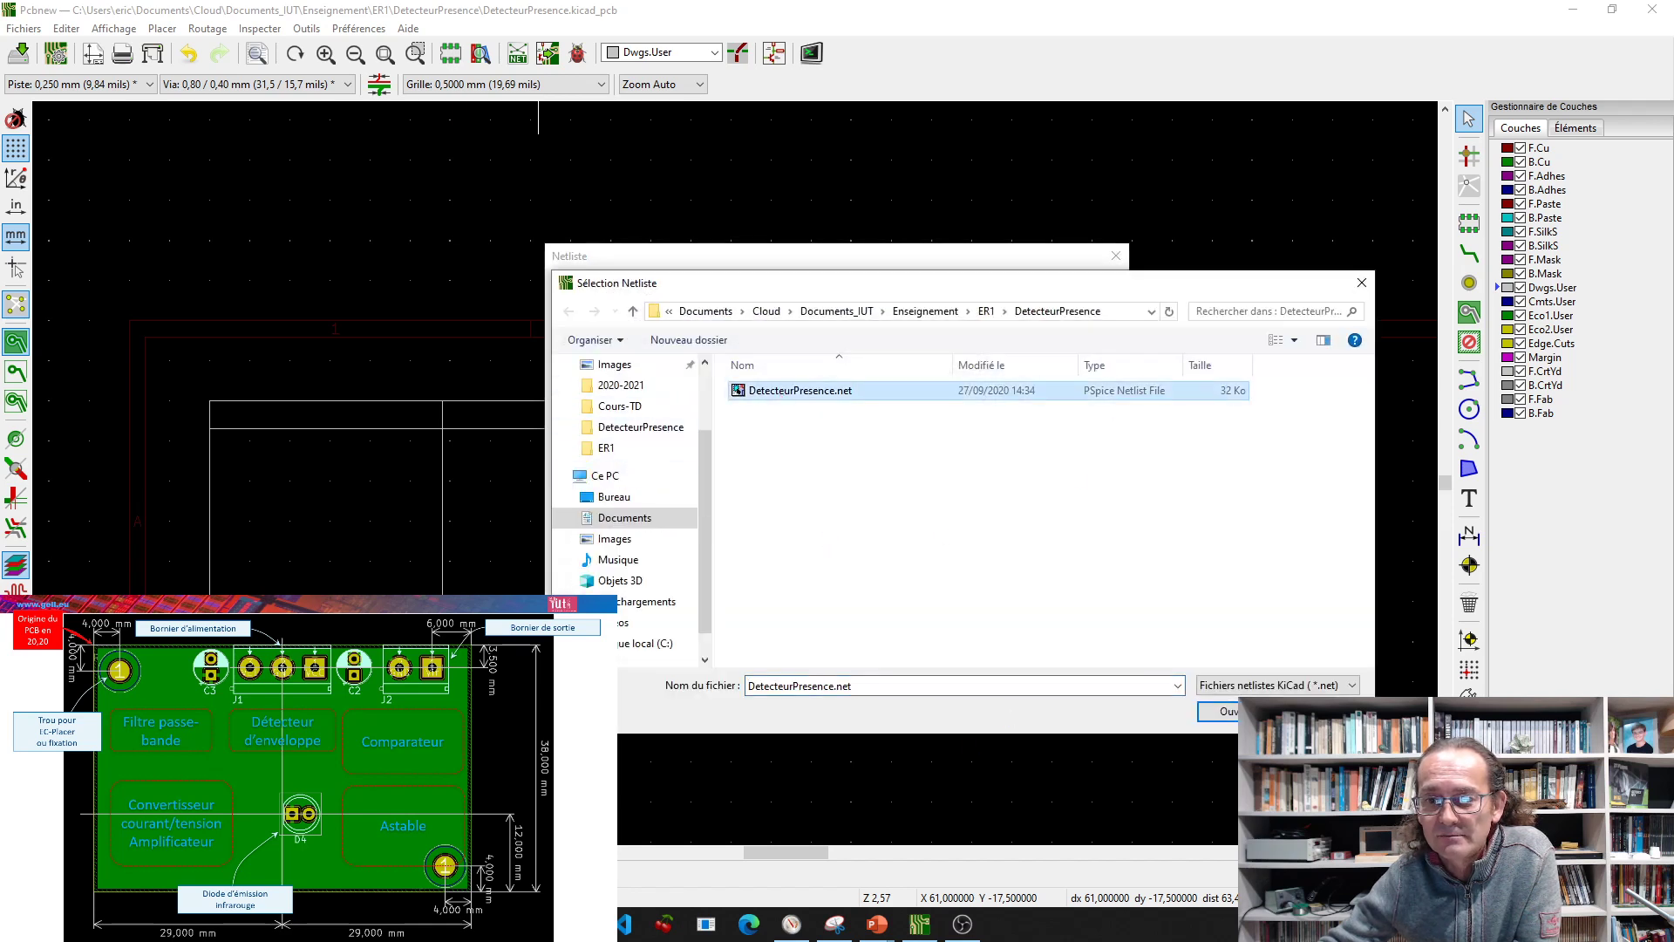
left_click(1225, 710)
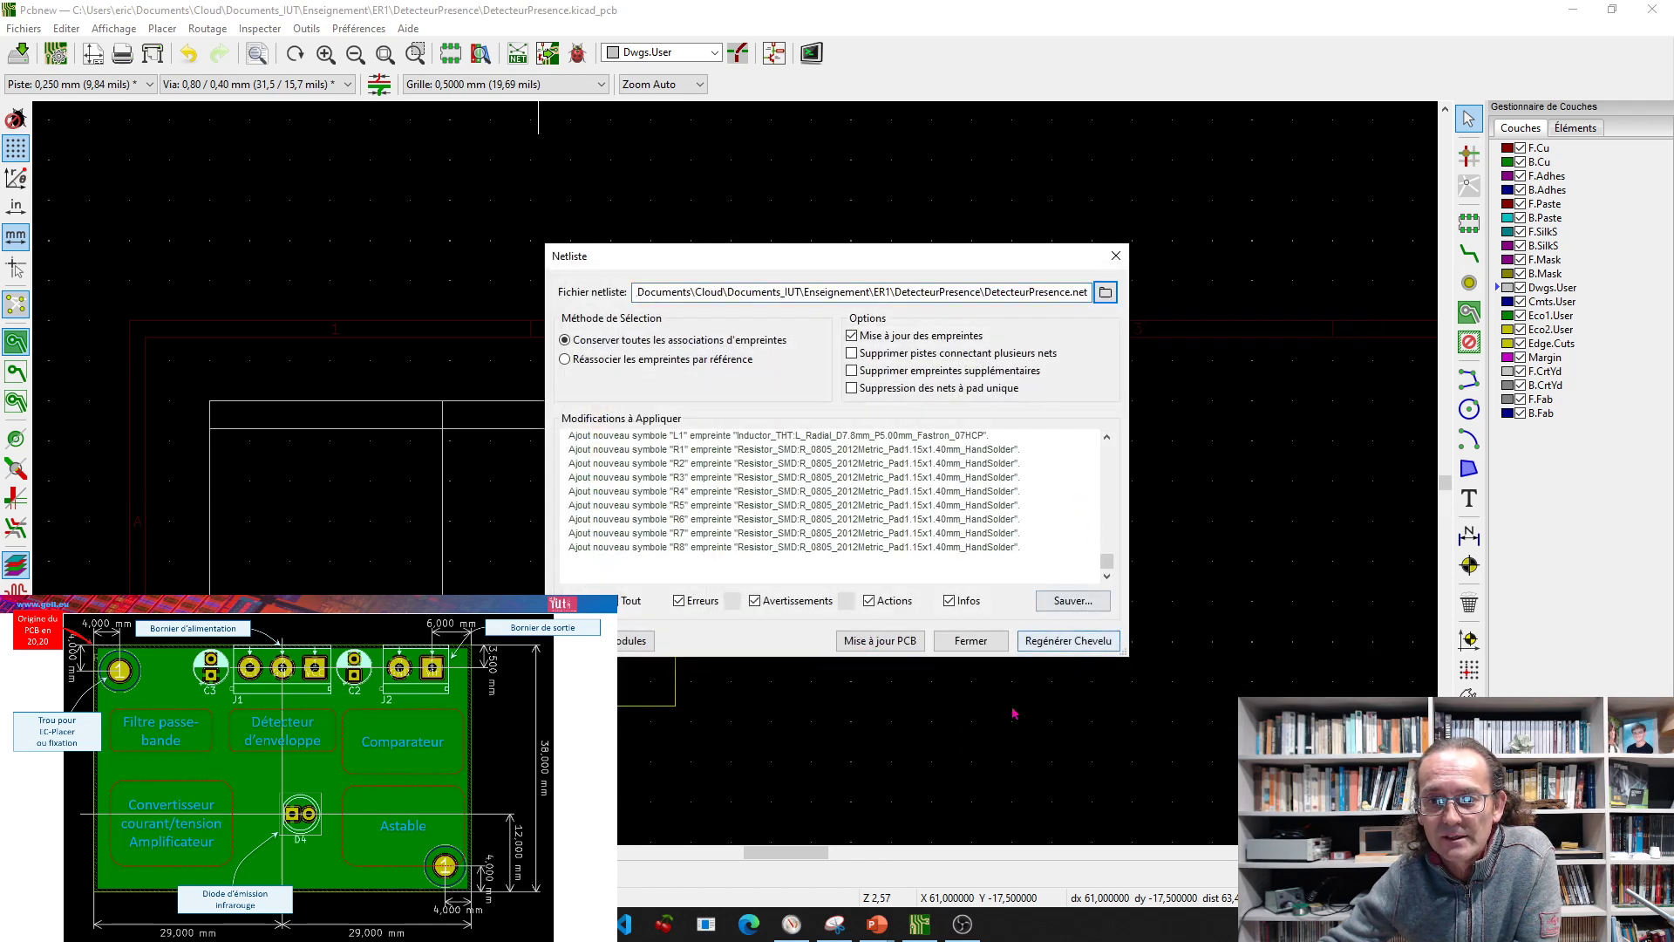
left_click(887, 647)
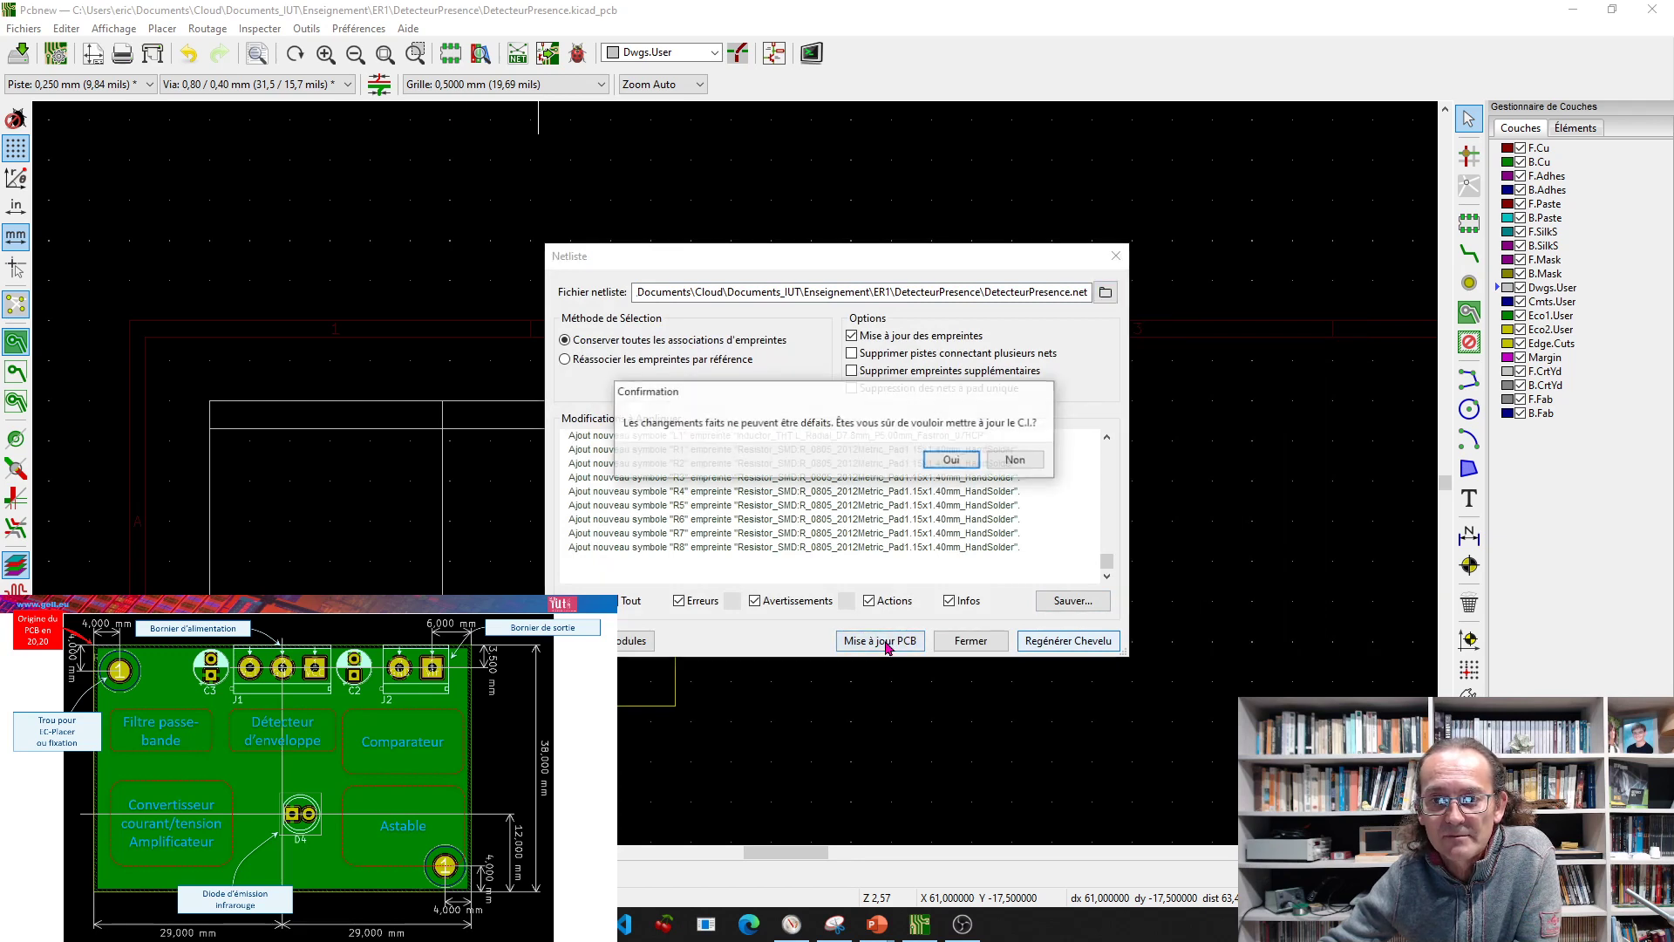
left_click(952, 462)
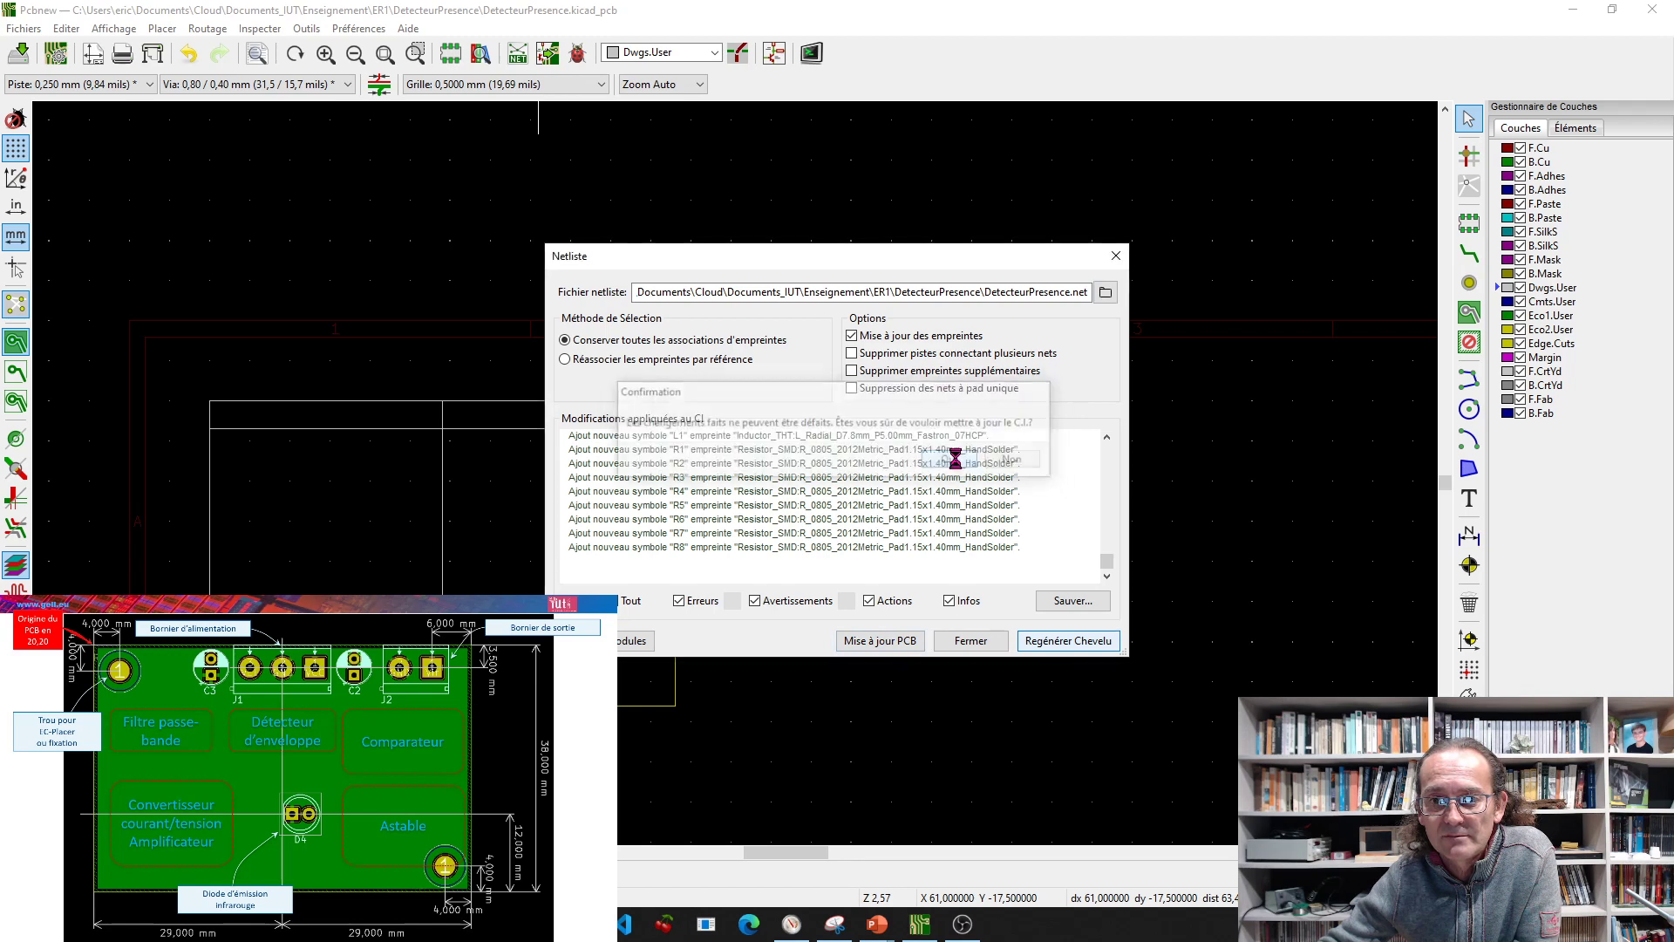
left_click(971, 640)
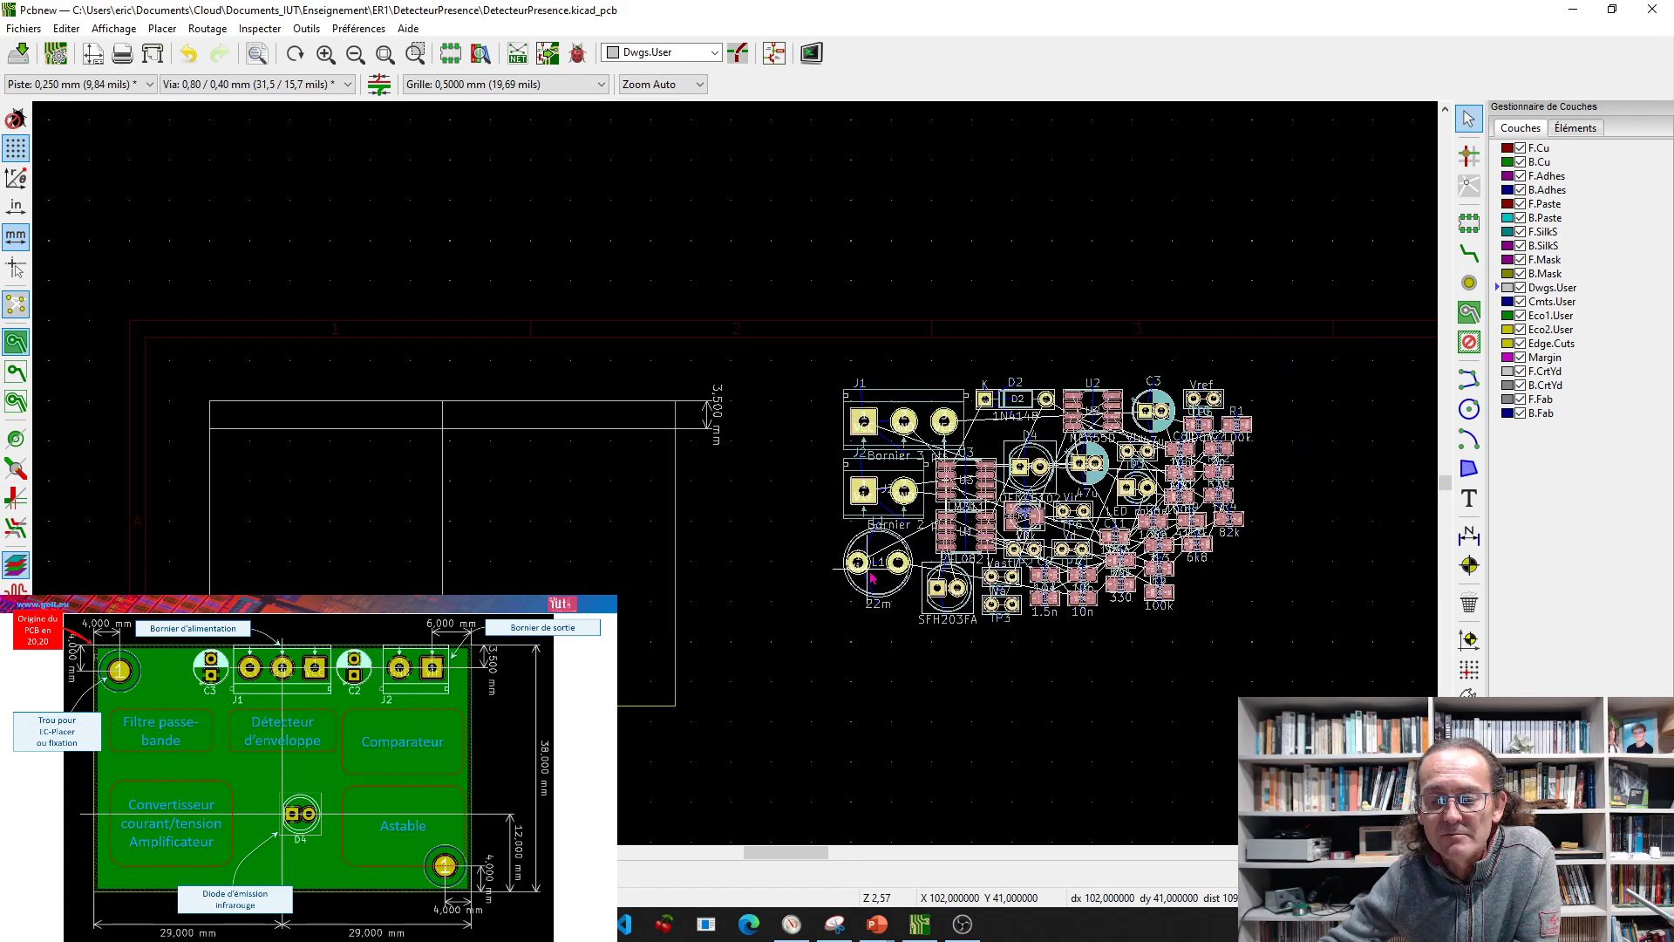
left_click(883, 575)
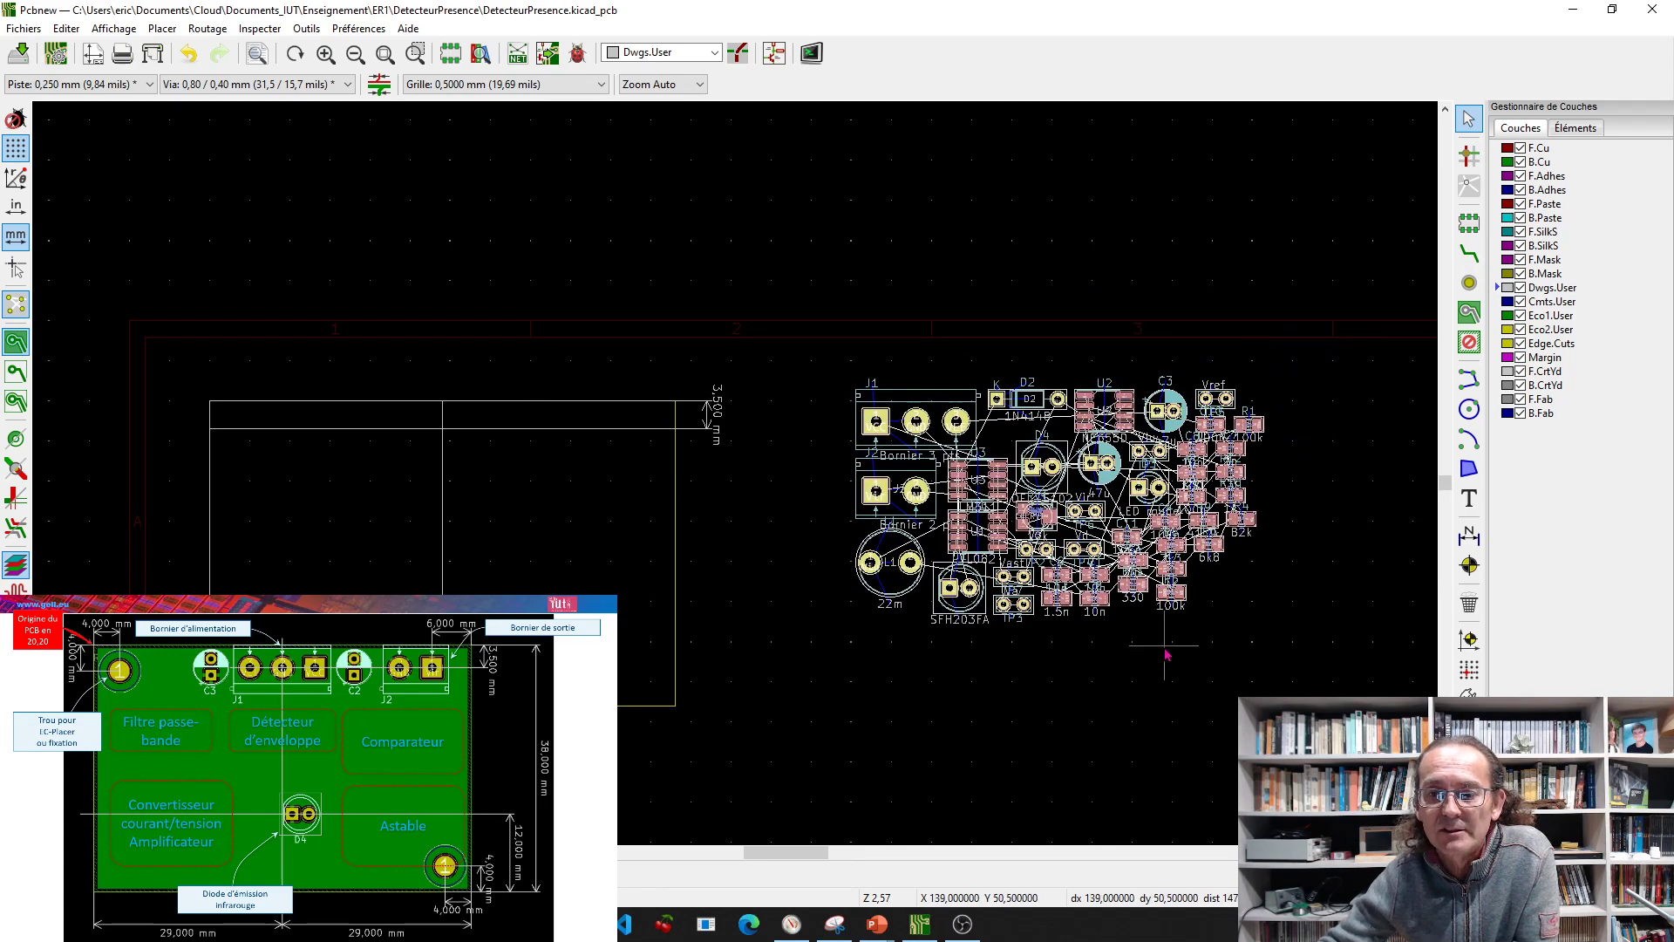
Move the three-pin terminal block J1 inside the board outline and rotate it 180°
scroll(986, 468, "up", 1)
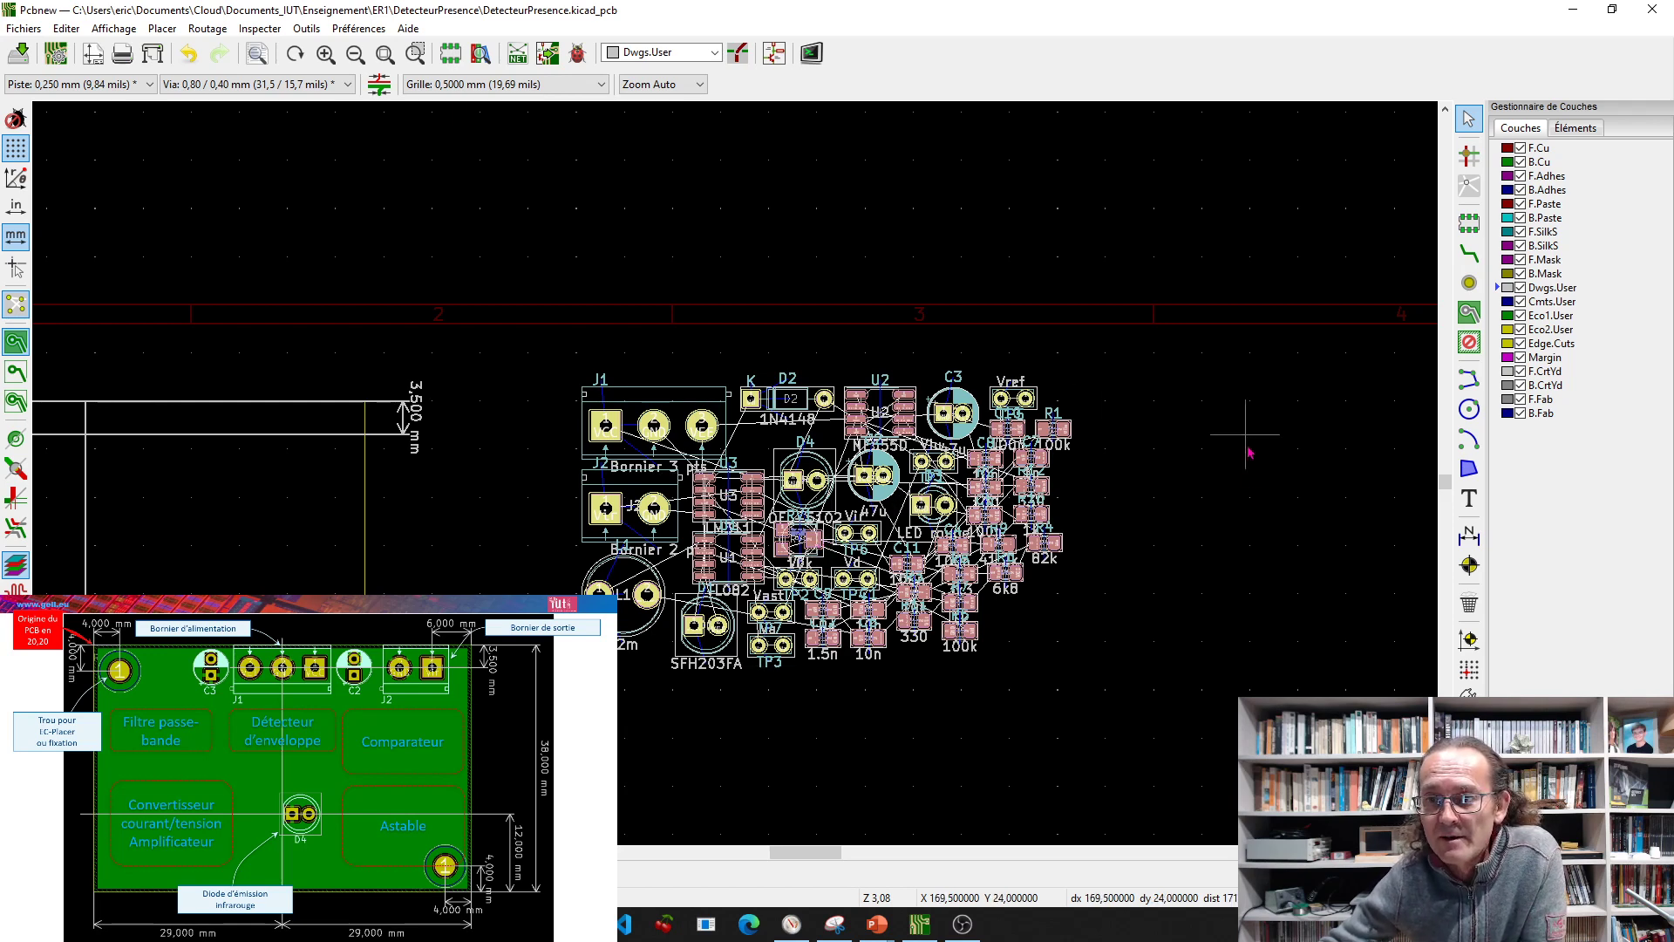
left_click(1070, 748)
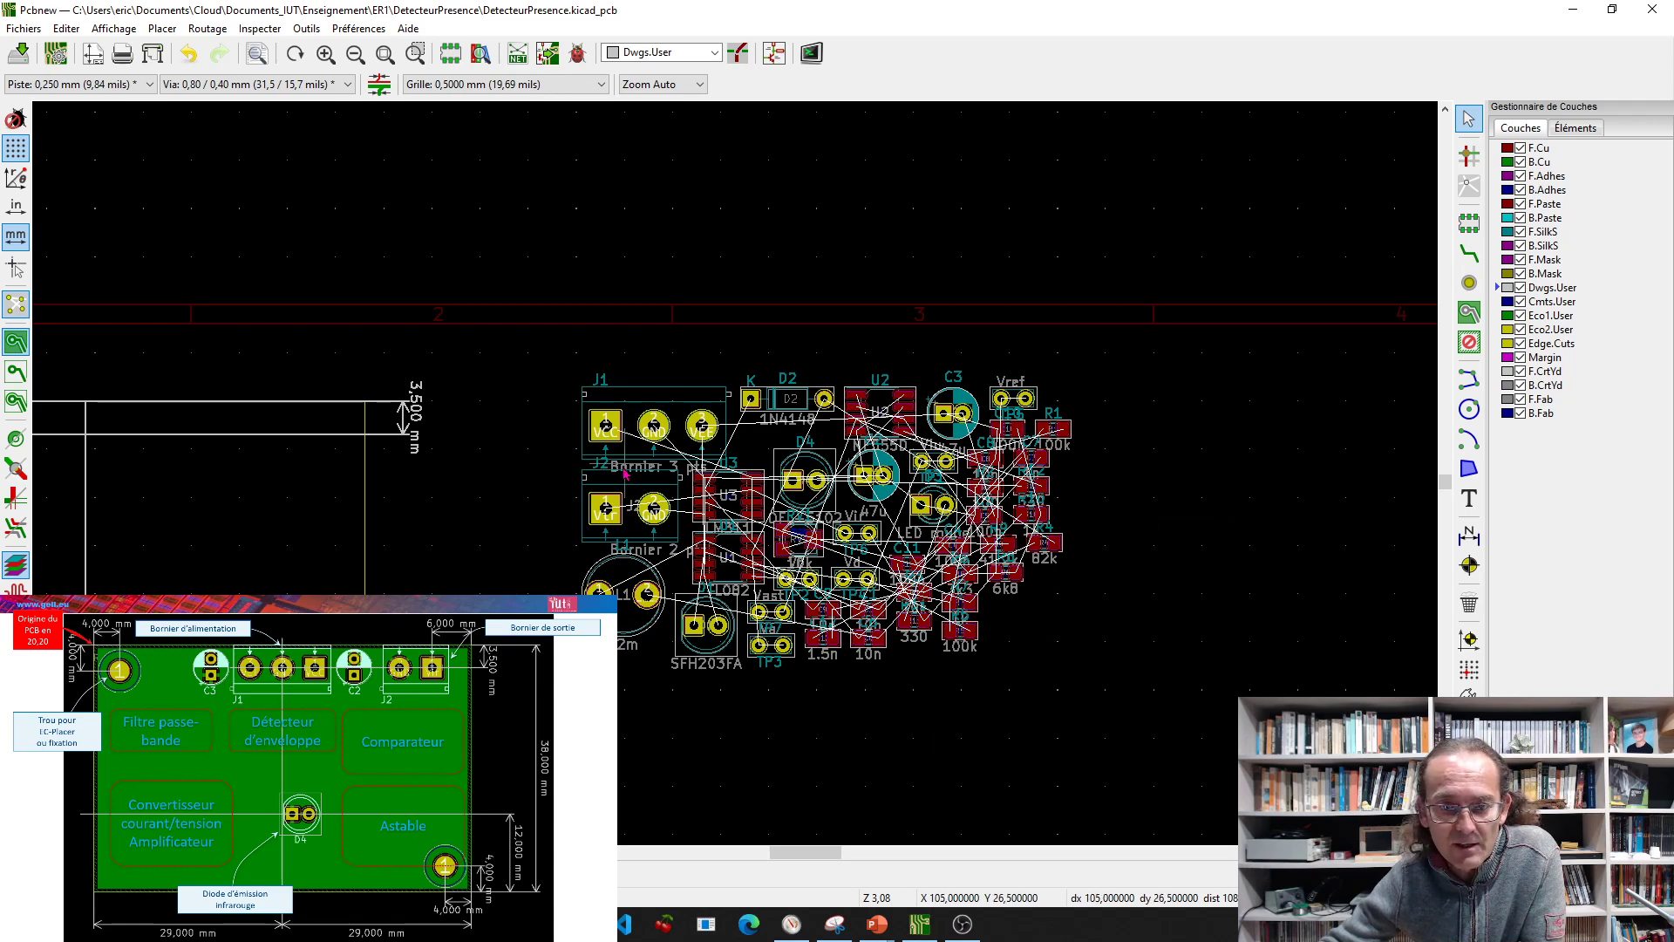
scroll(626, 473, "up", 1)
scroll(896, 474, "down", 1)
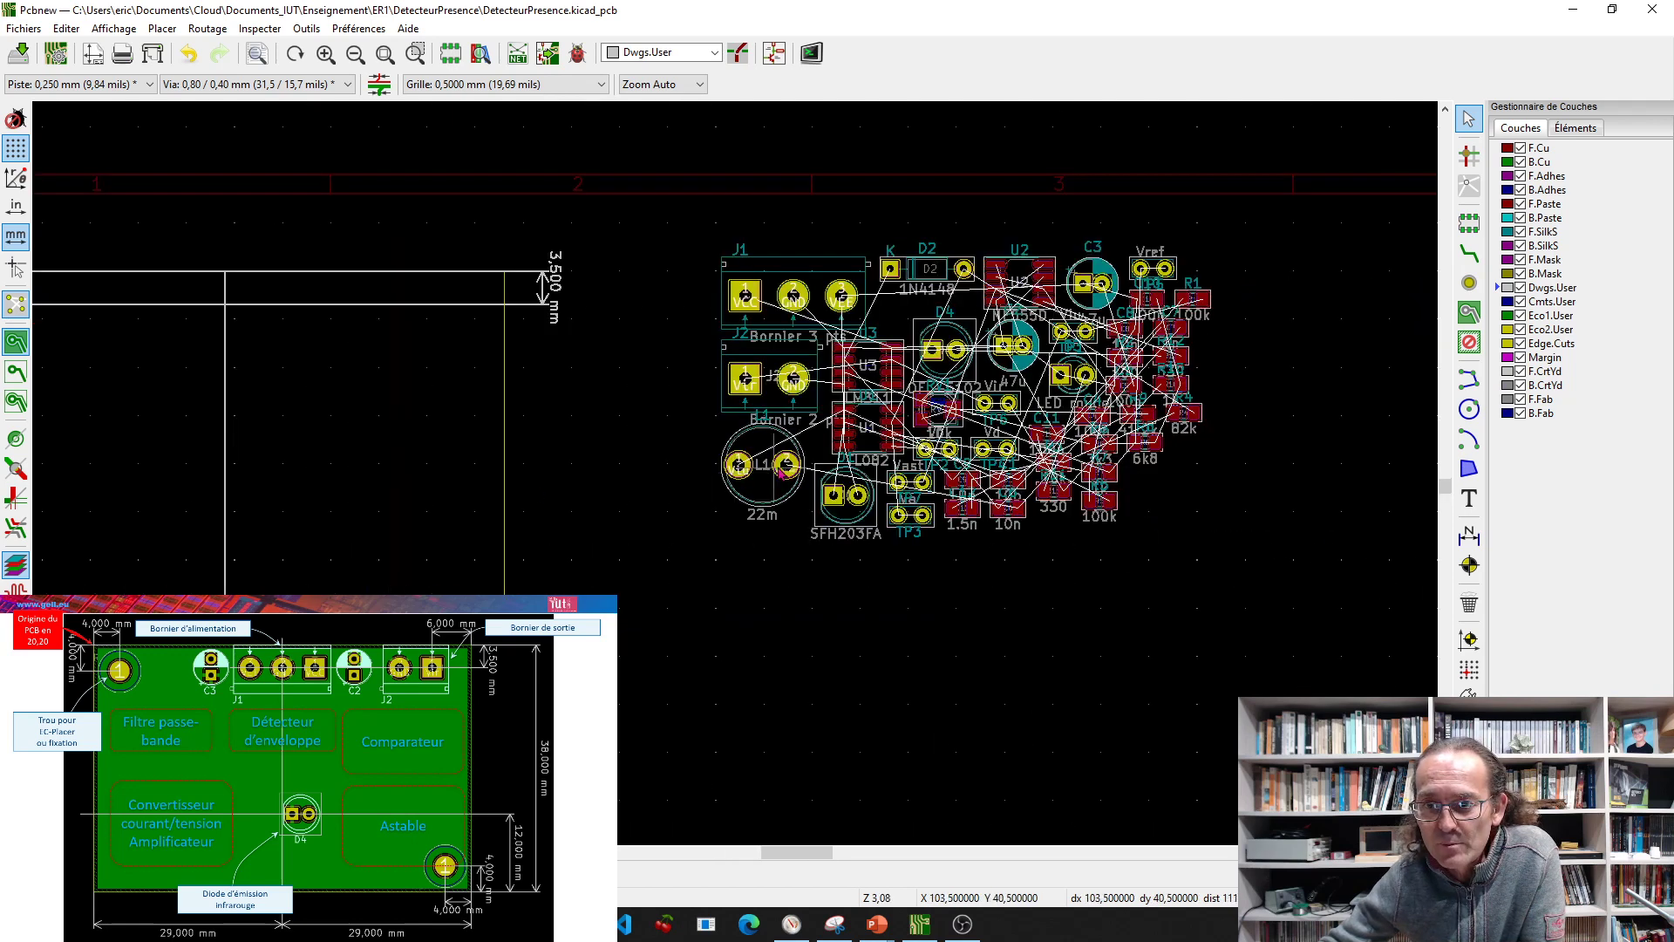
left_click(775, 279)
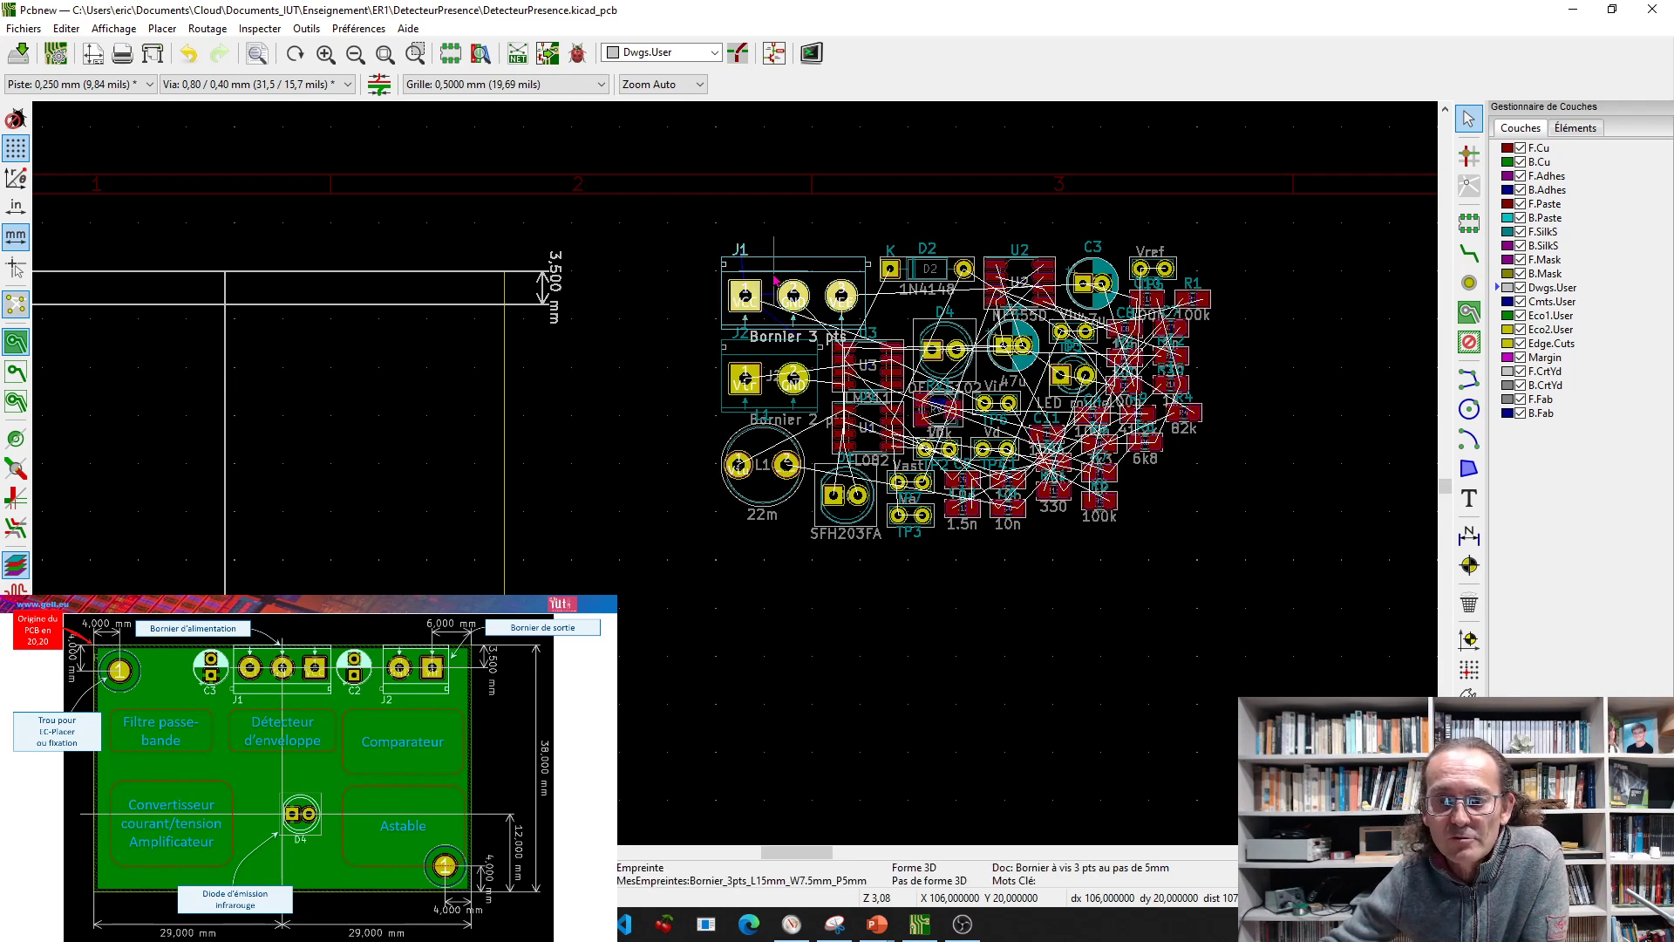
key("m")
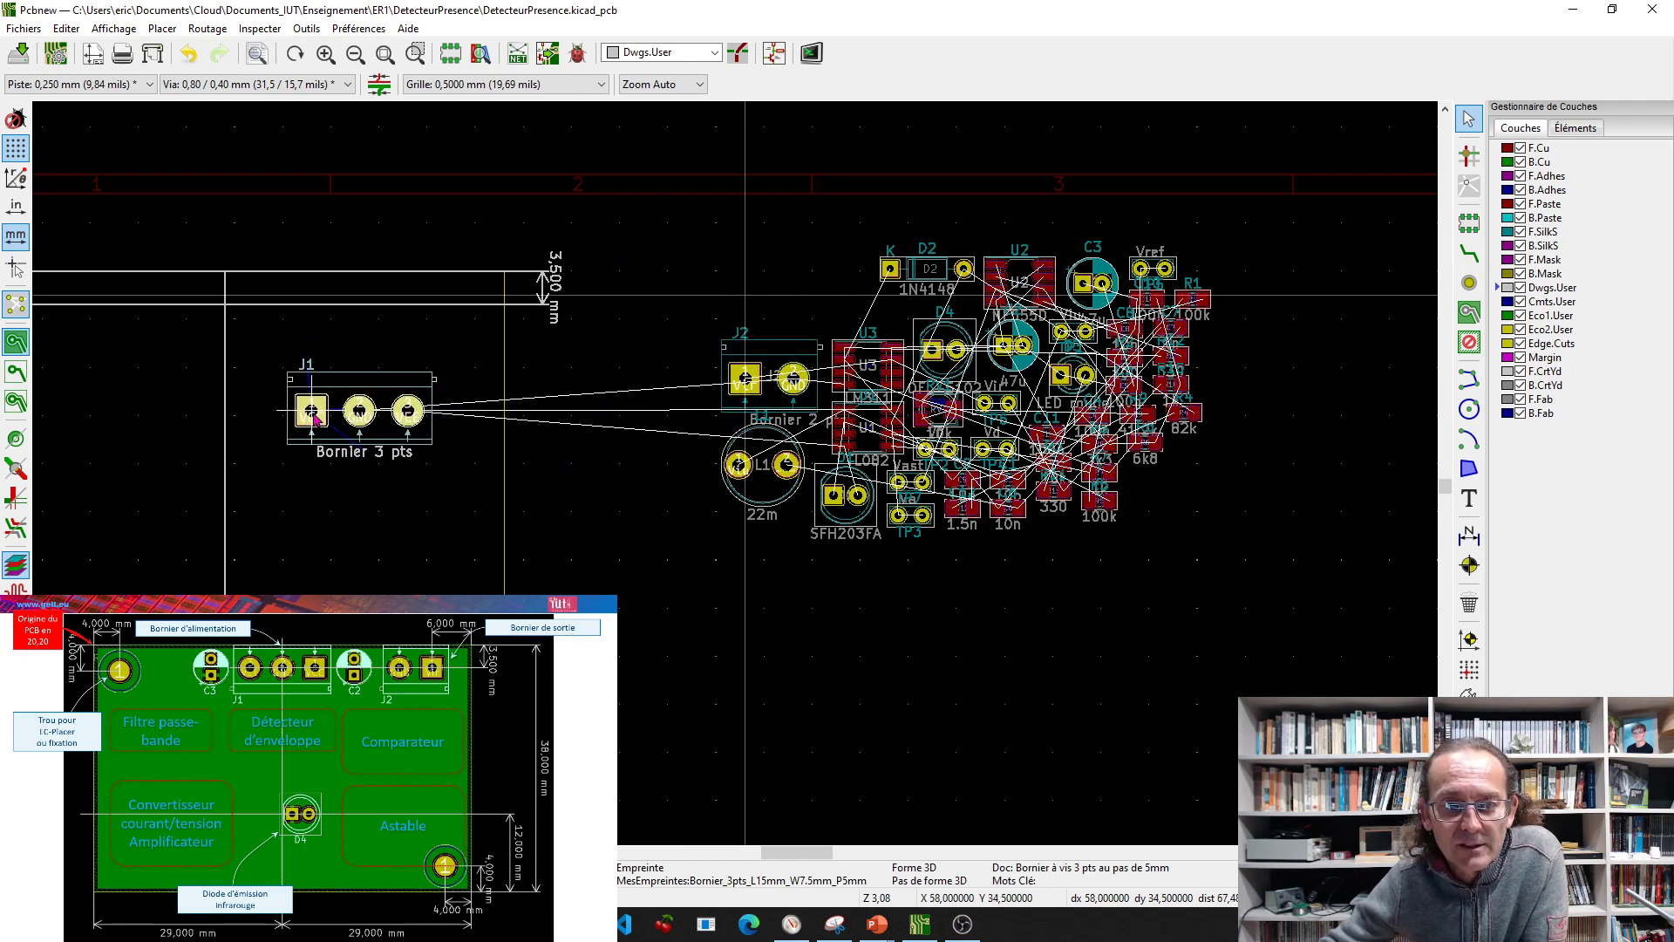
left_click(310, 464)
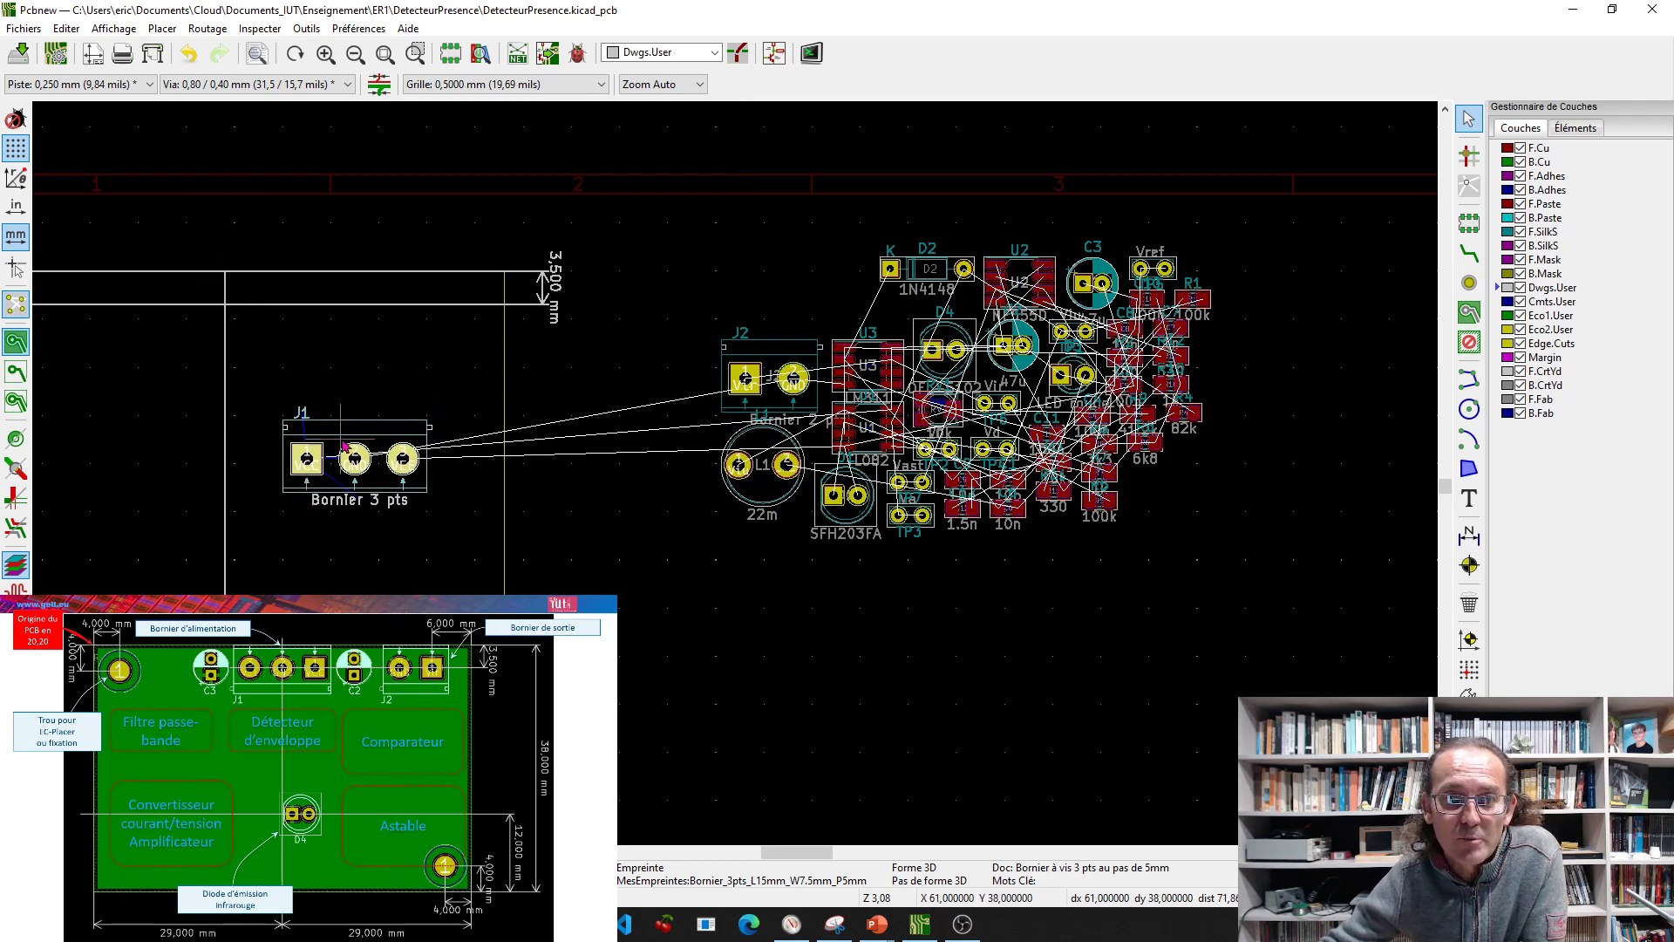
key("r")
key("r")
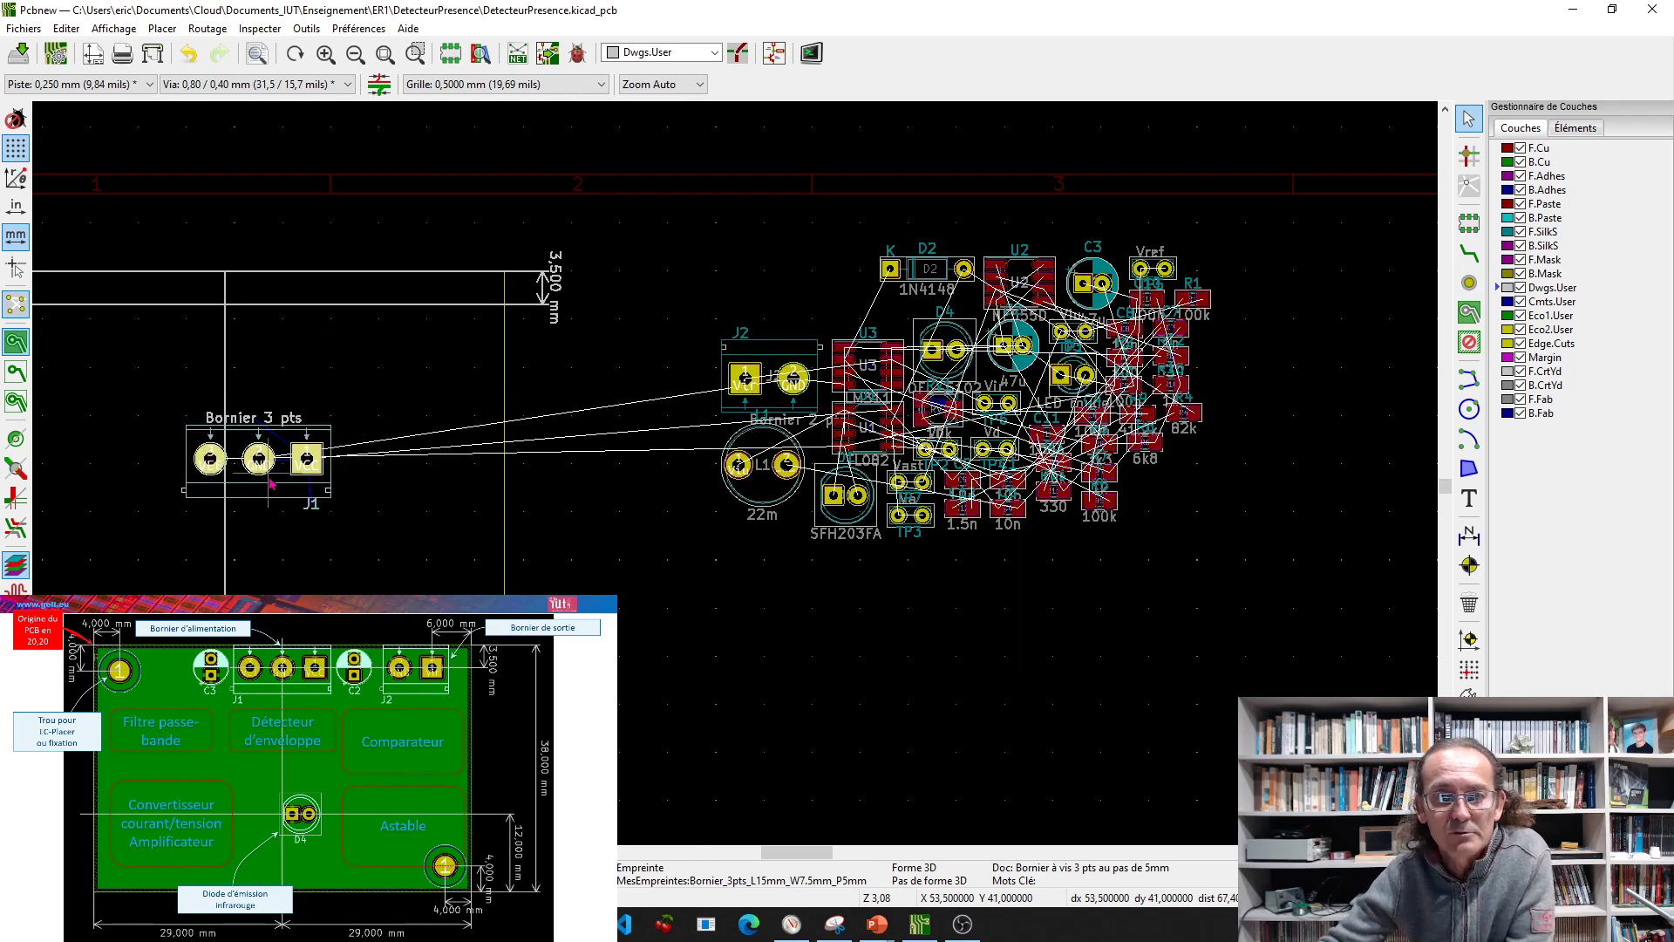
Move J1 so its middle GND pad sits where the 29 mm and 3.5 mm dimension lines cross, with pad 1 at X 54, Y 23.5
scroll(272, 493, "up", 2)
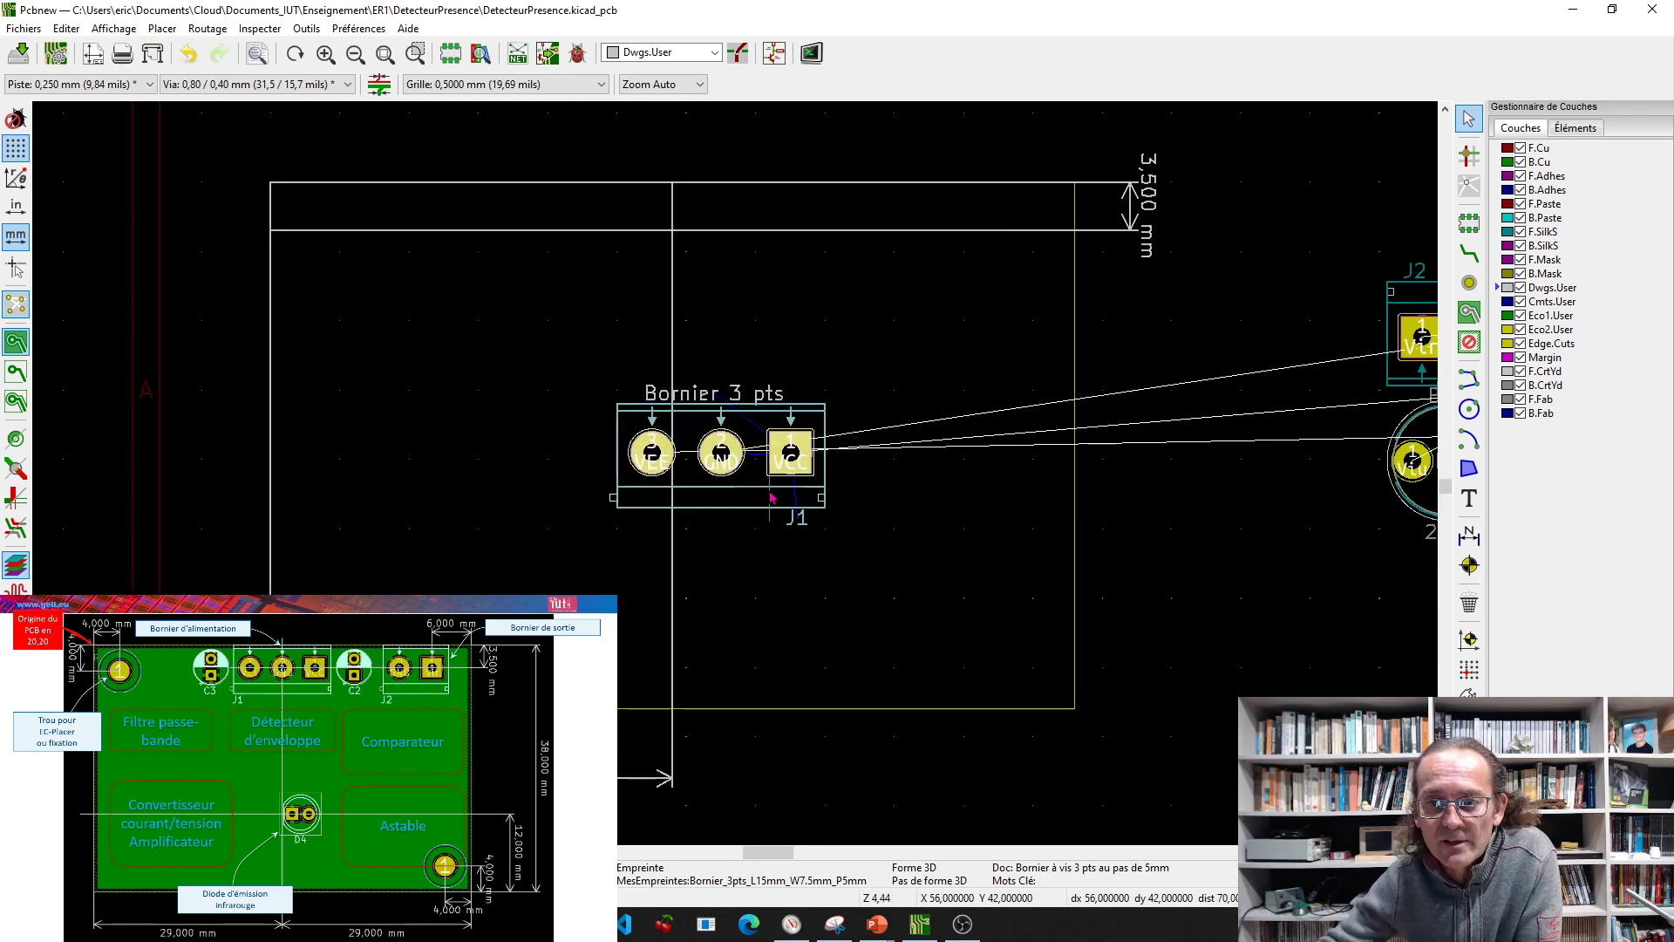
key("m")
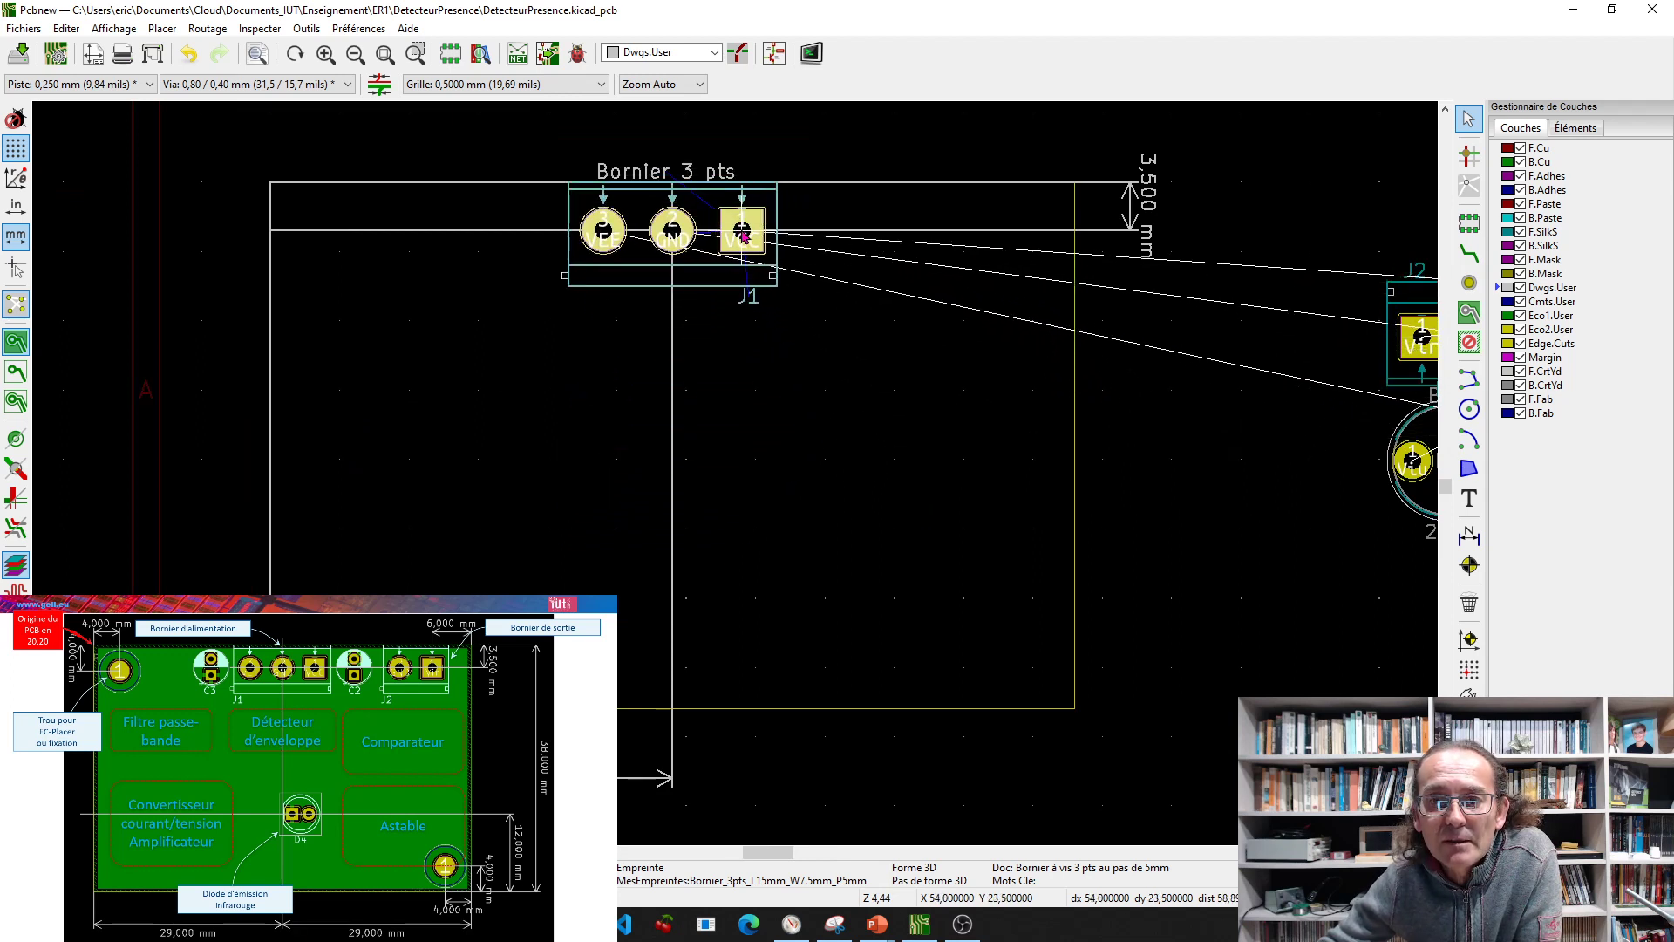
left_click(743, 234)
scroll(700, 273, "up", 3)
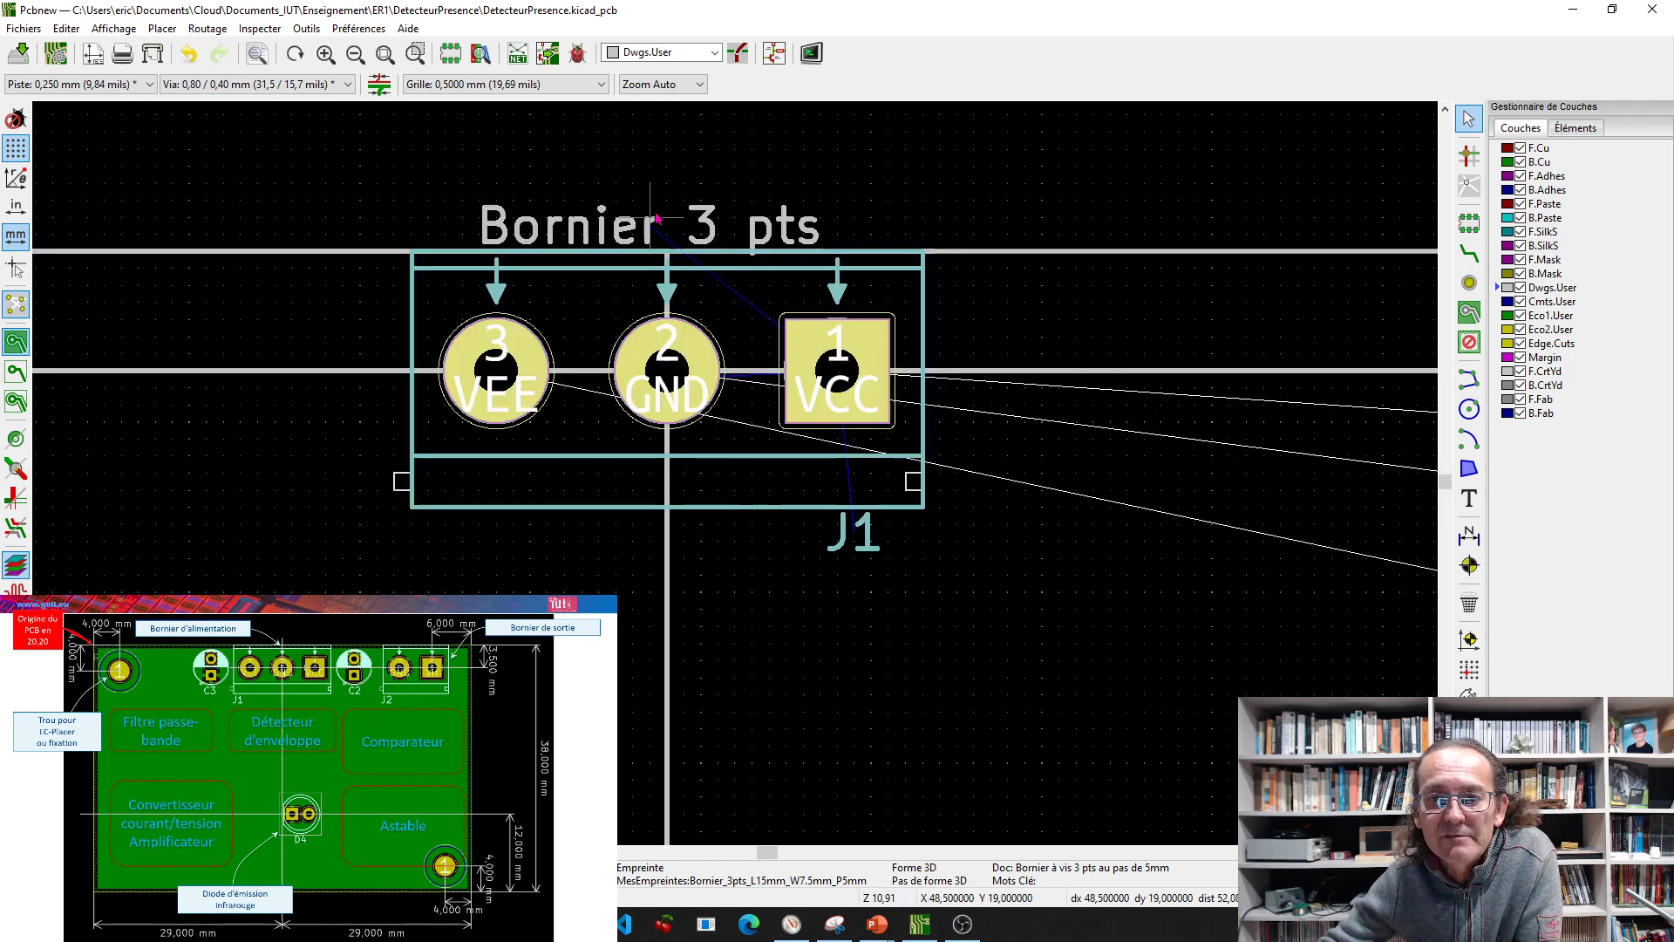
scroll(954, 617, "down", 3)
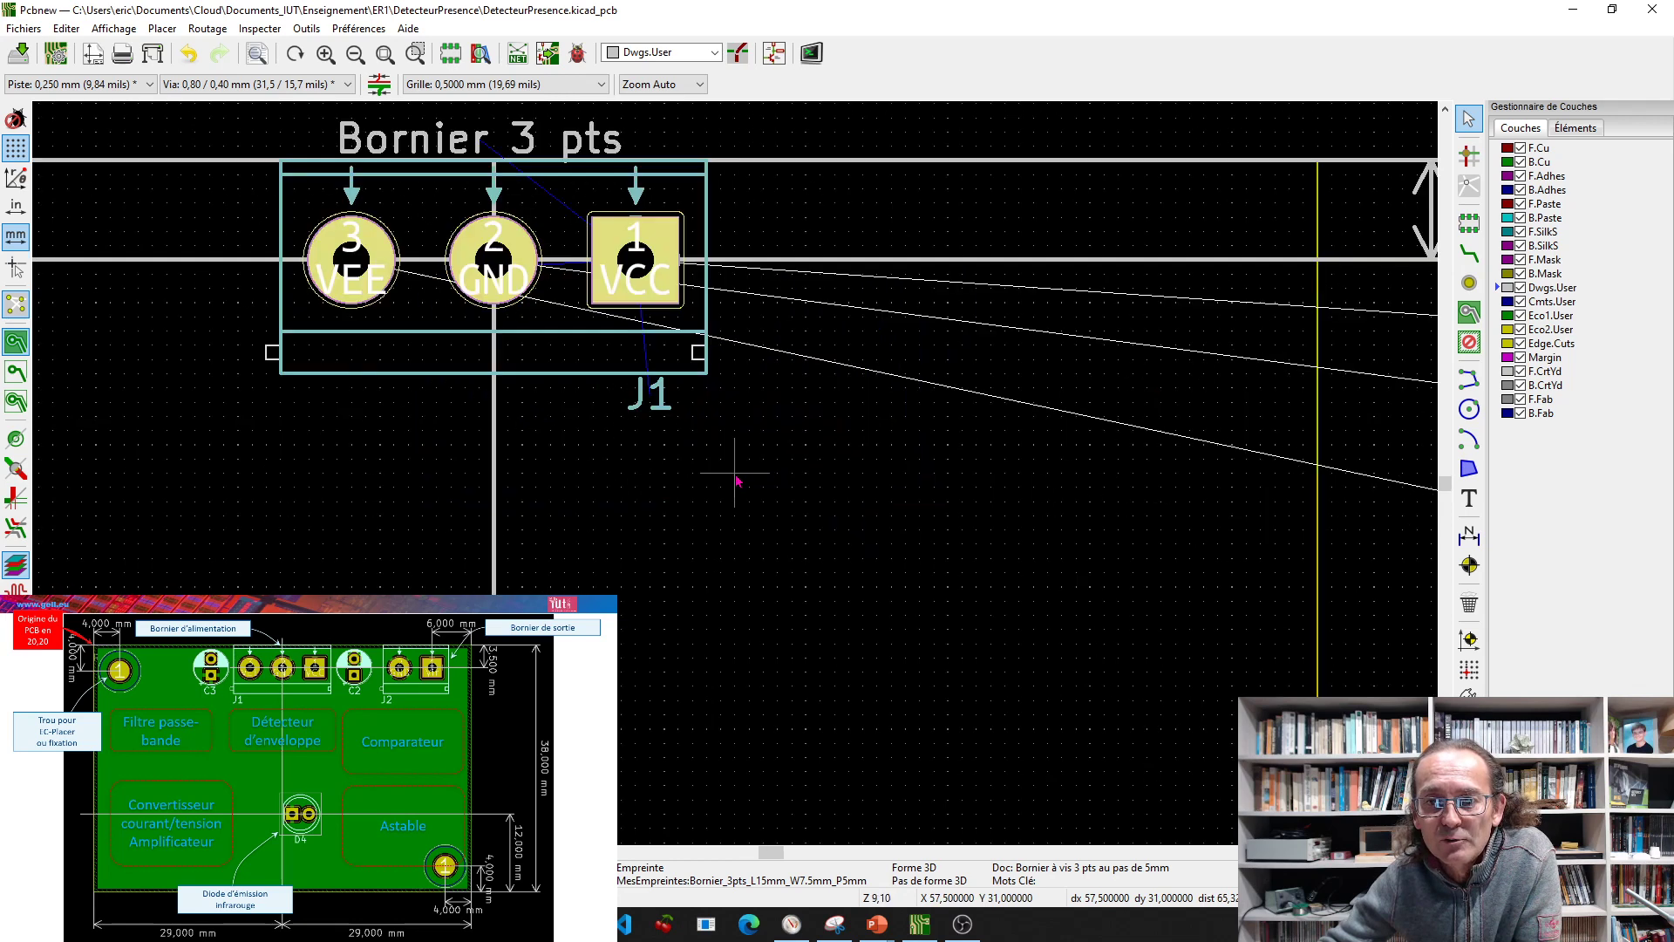
scroll(769, 515, "down", 1)
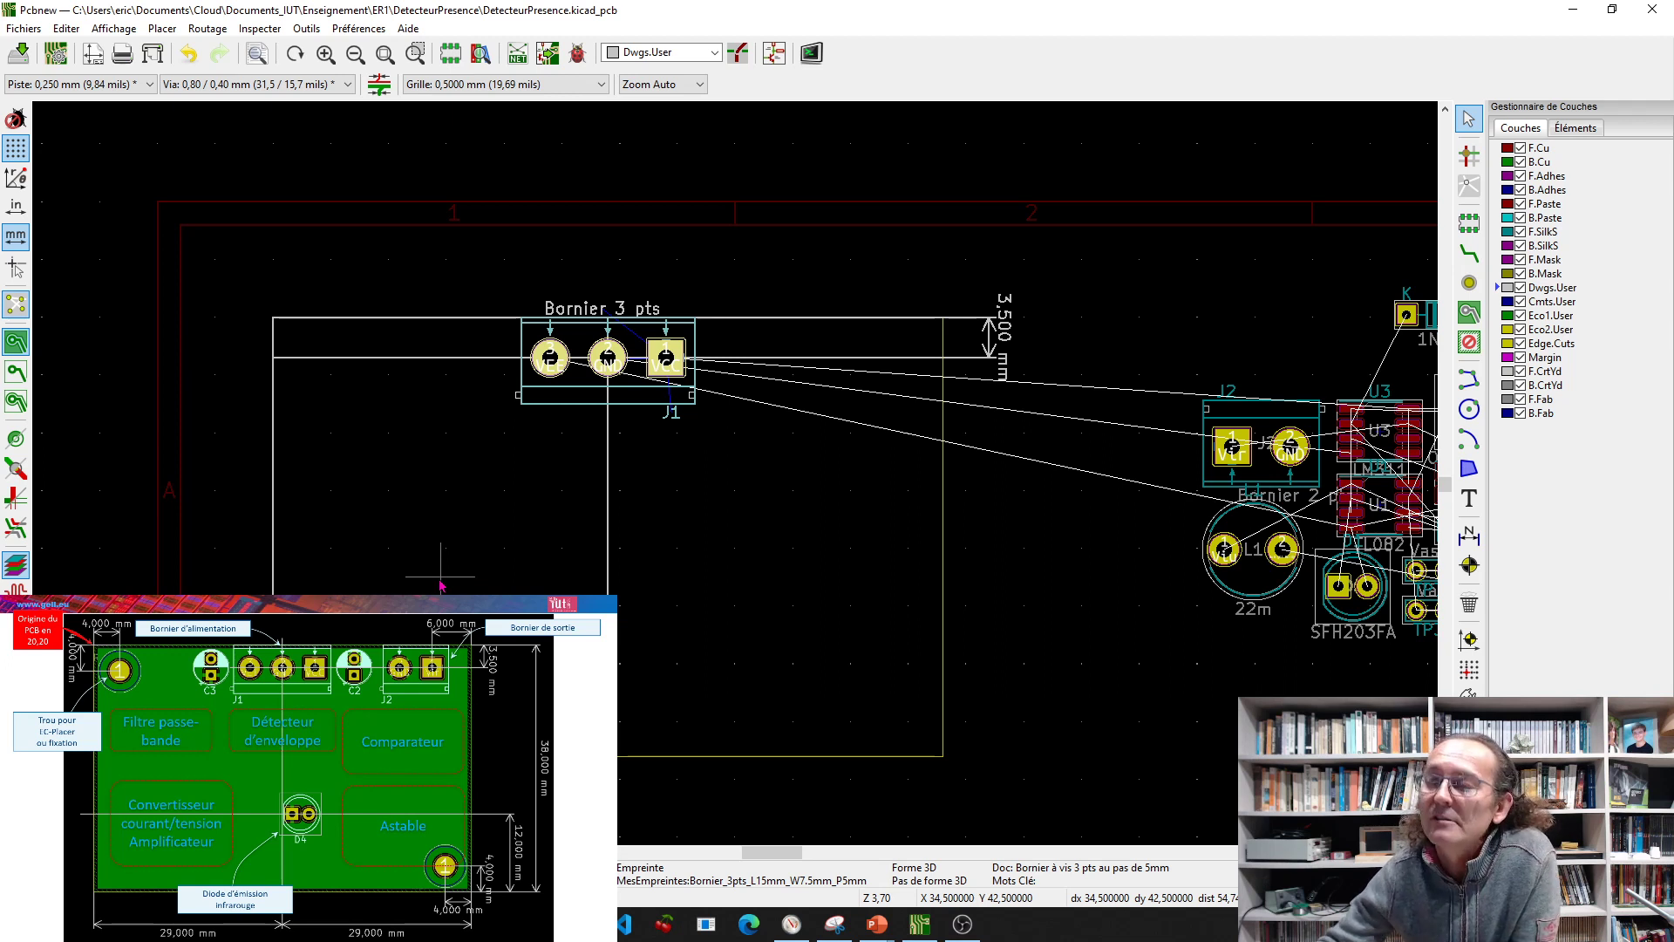
Add a 6 mm horizontal dimension from the board's right edge at the 3.5 mm line, placed above the outline
left_click(1471, 543)
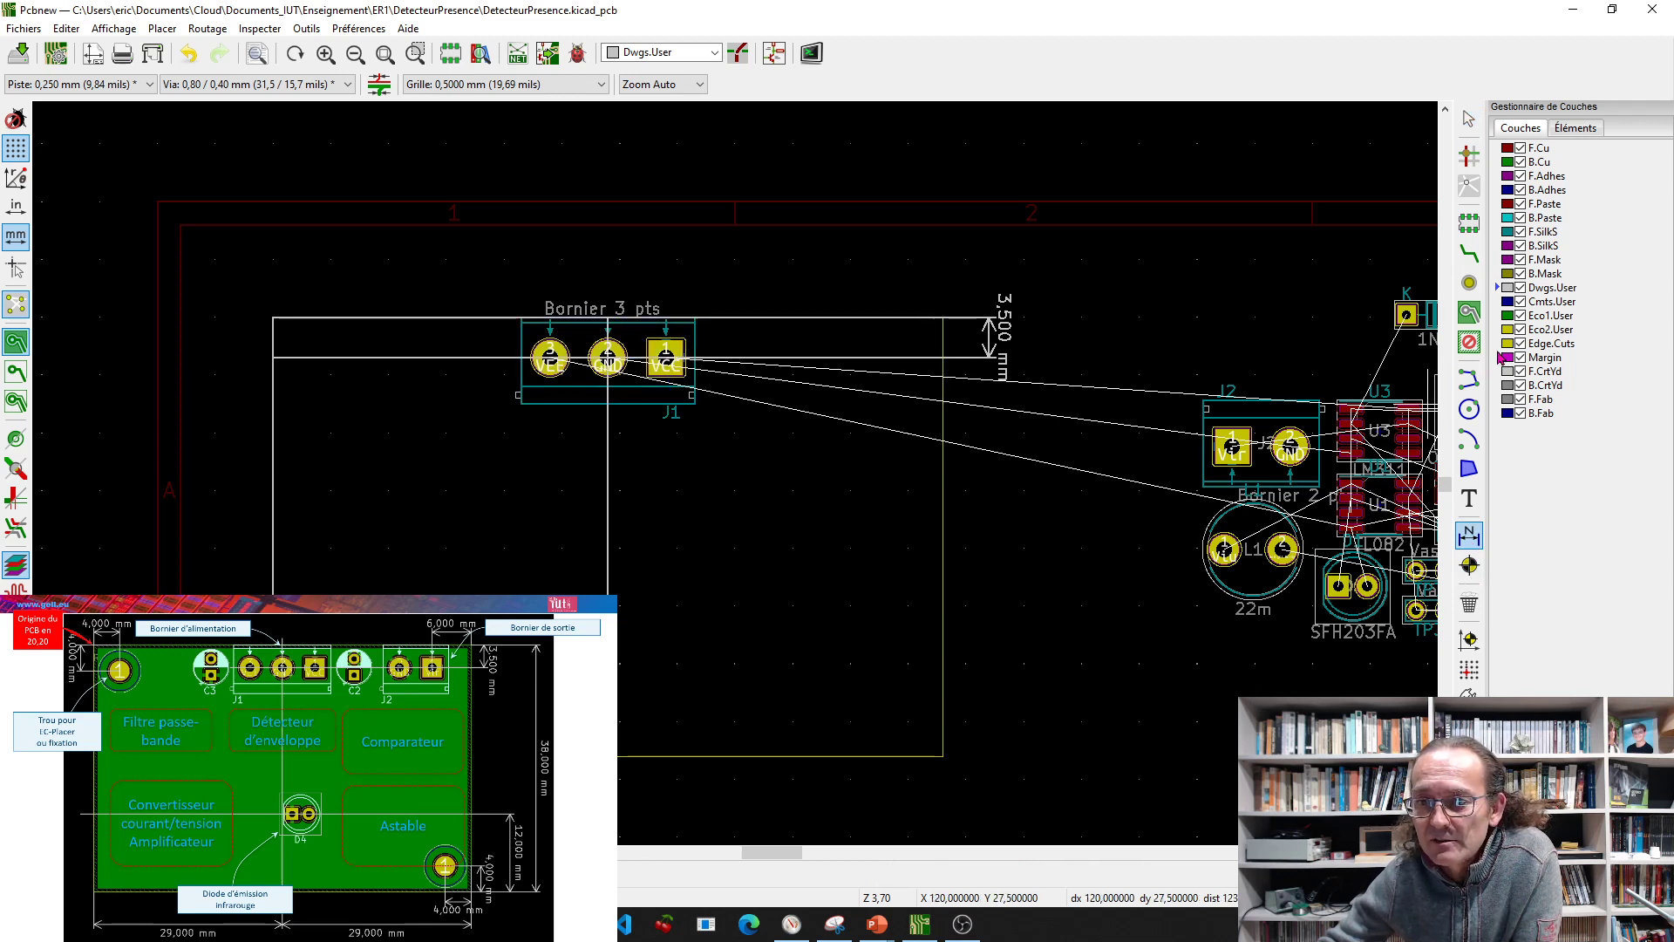
left_click(942, 357)
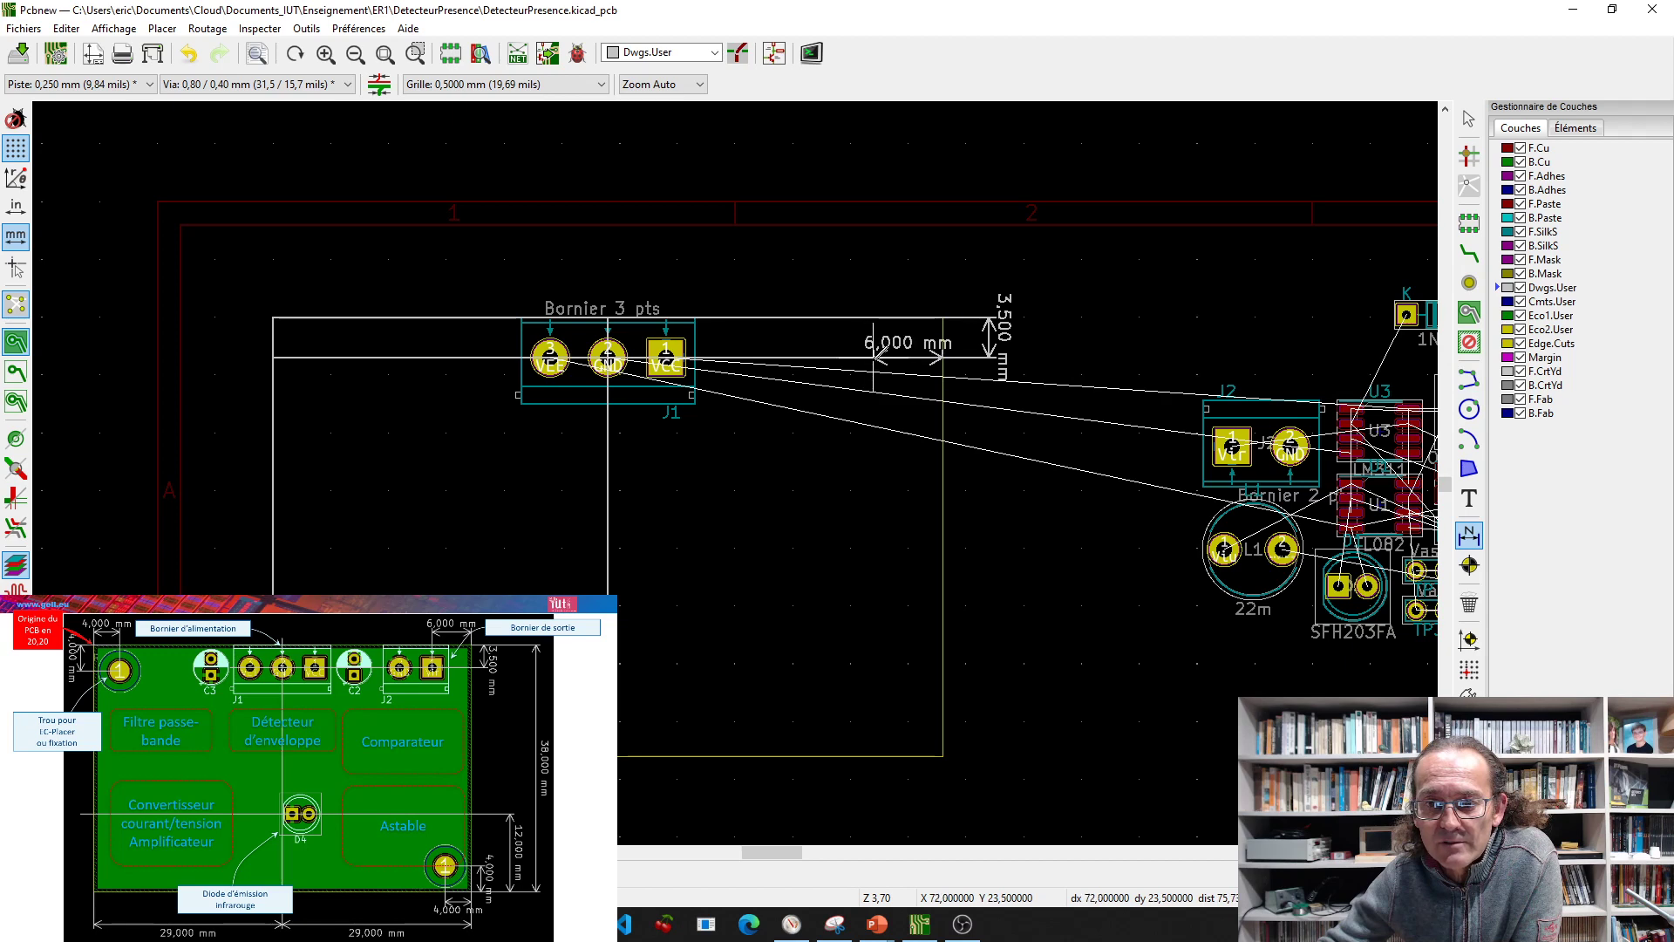
left_click(872, 358)
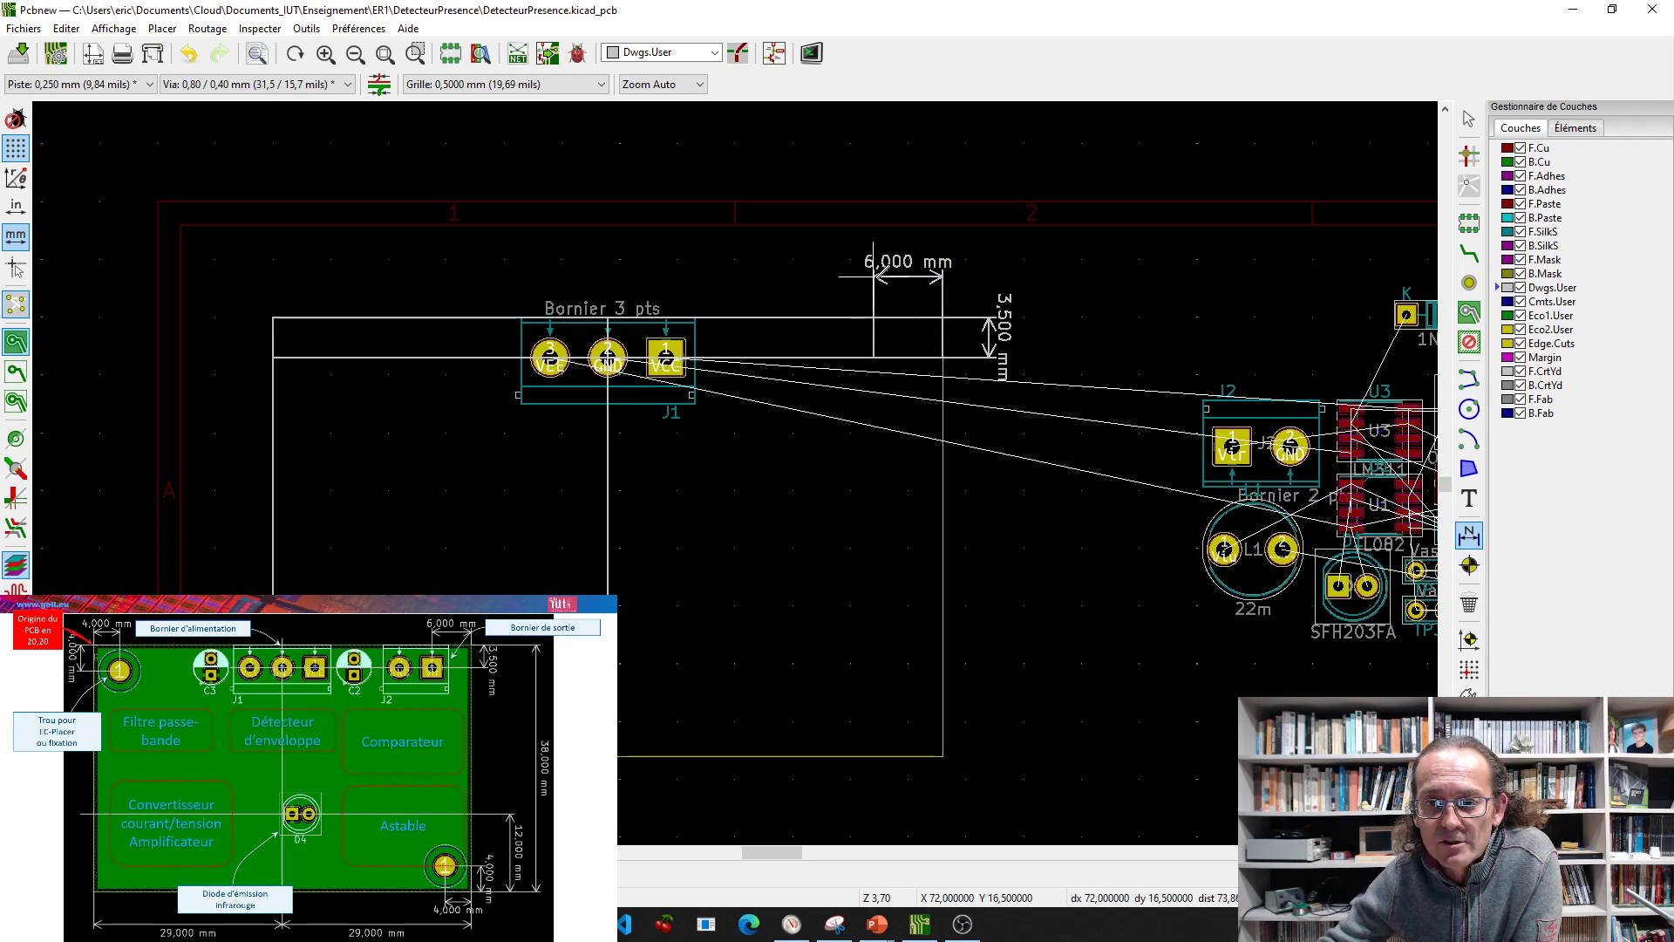
left_click(873, 277)
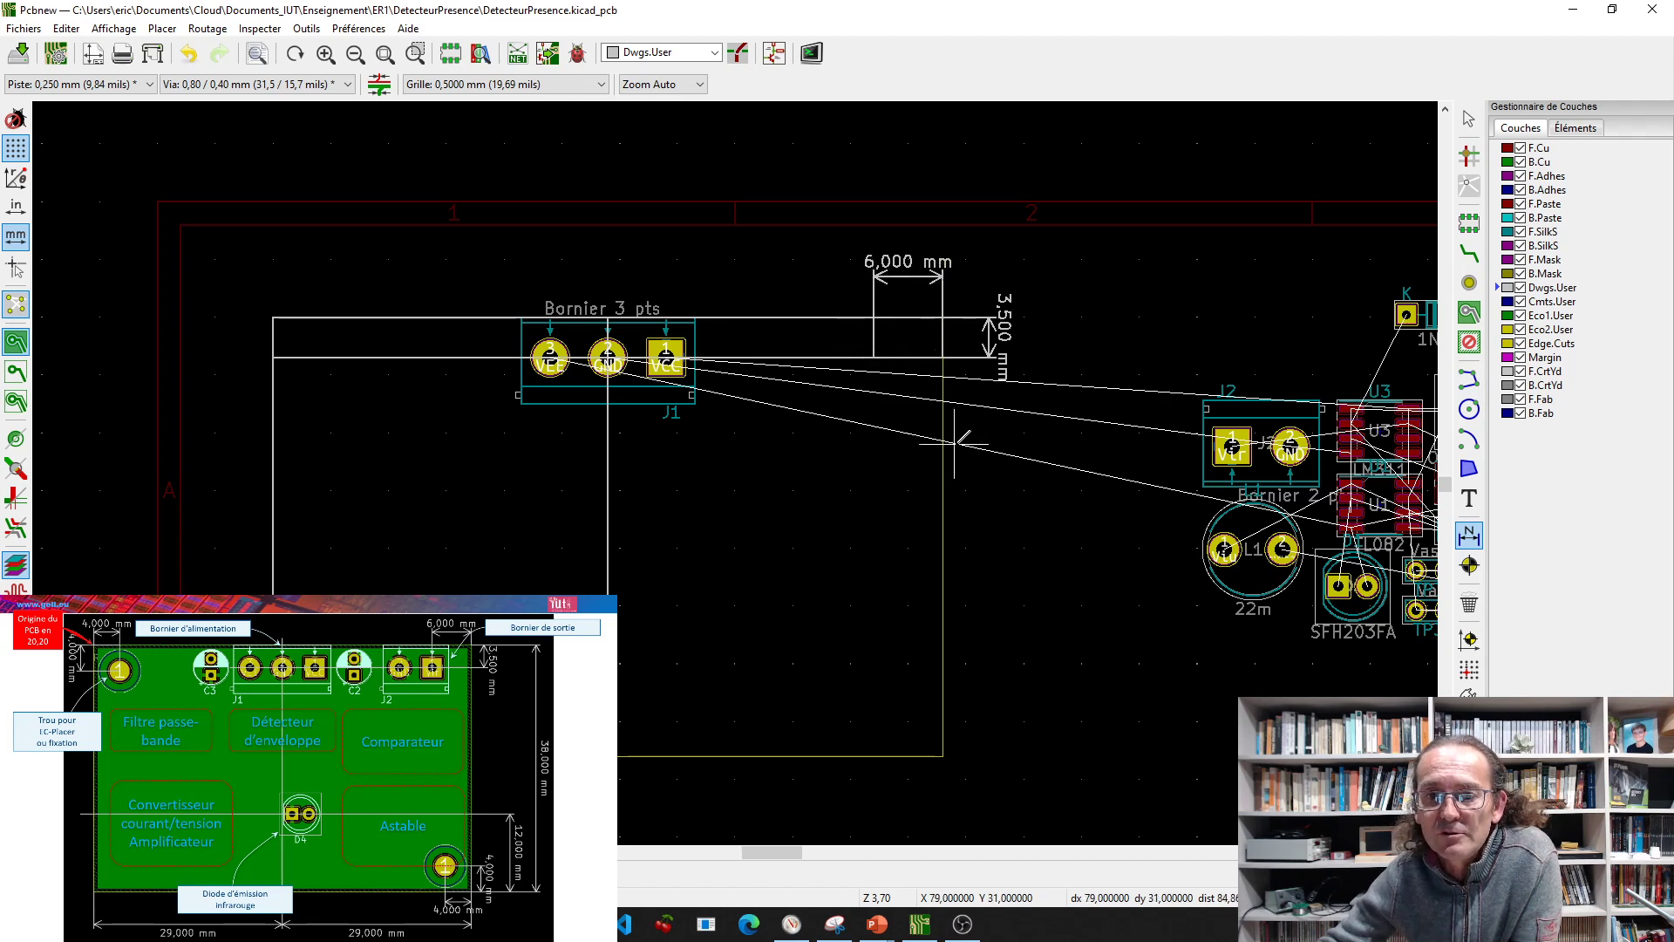
scroll(953, 453, "up", 3)
scroll(735, 472, "down", 3)
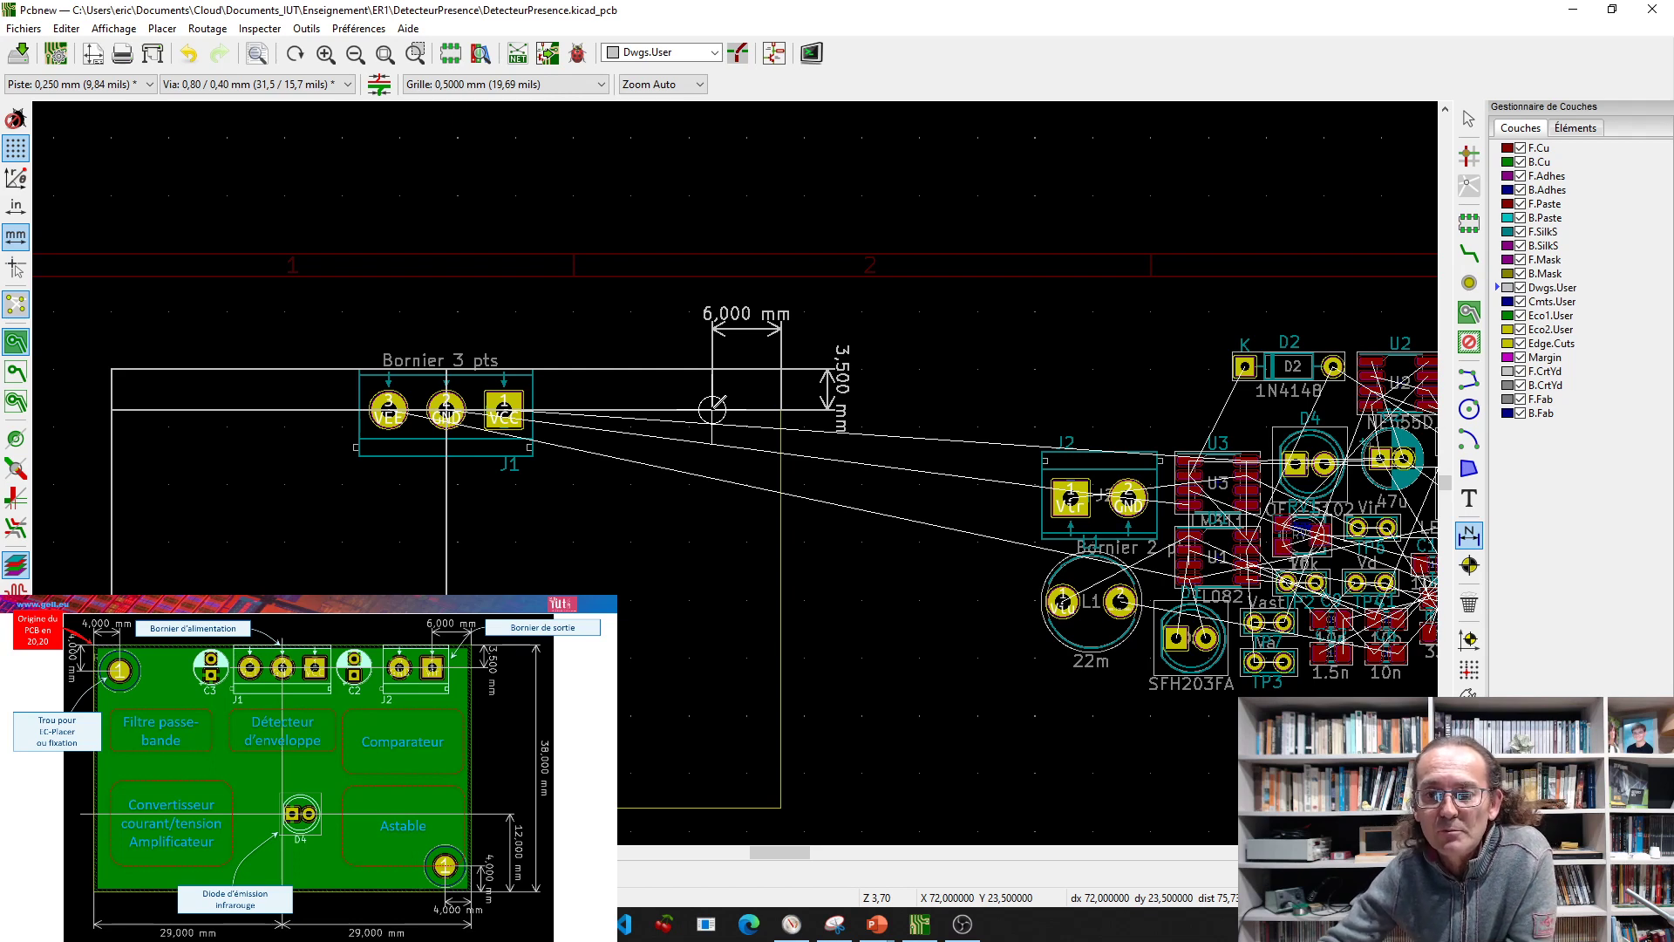
left_click(1117, 459)
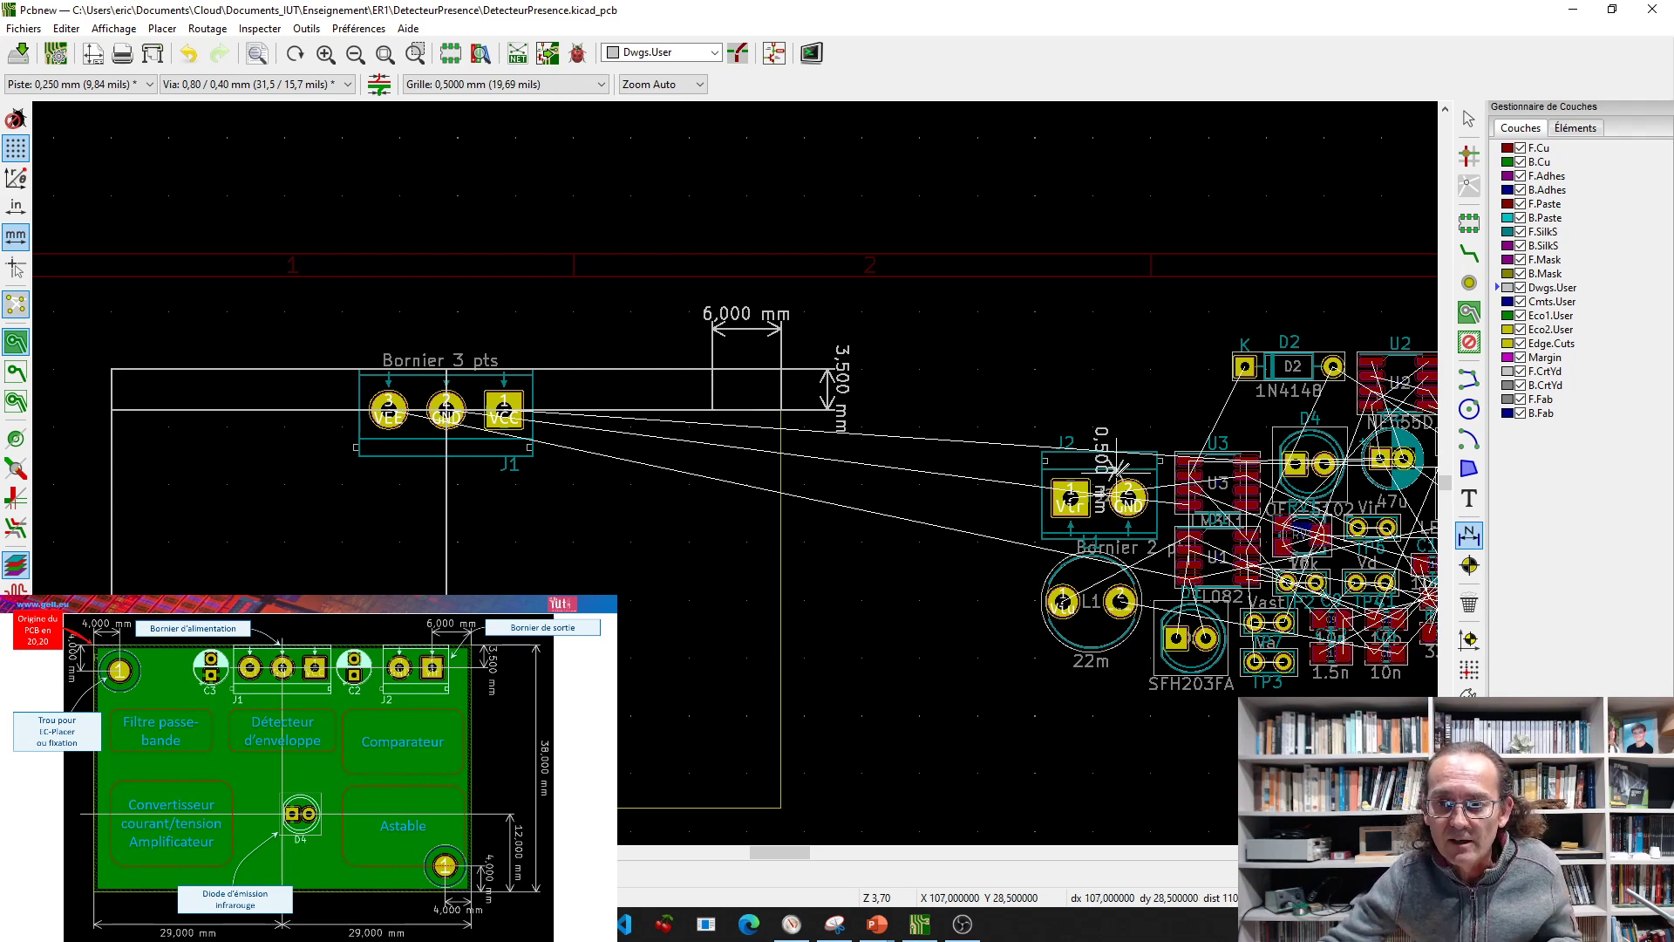
key("Escape")
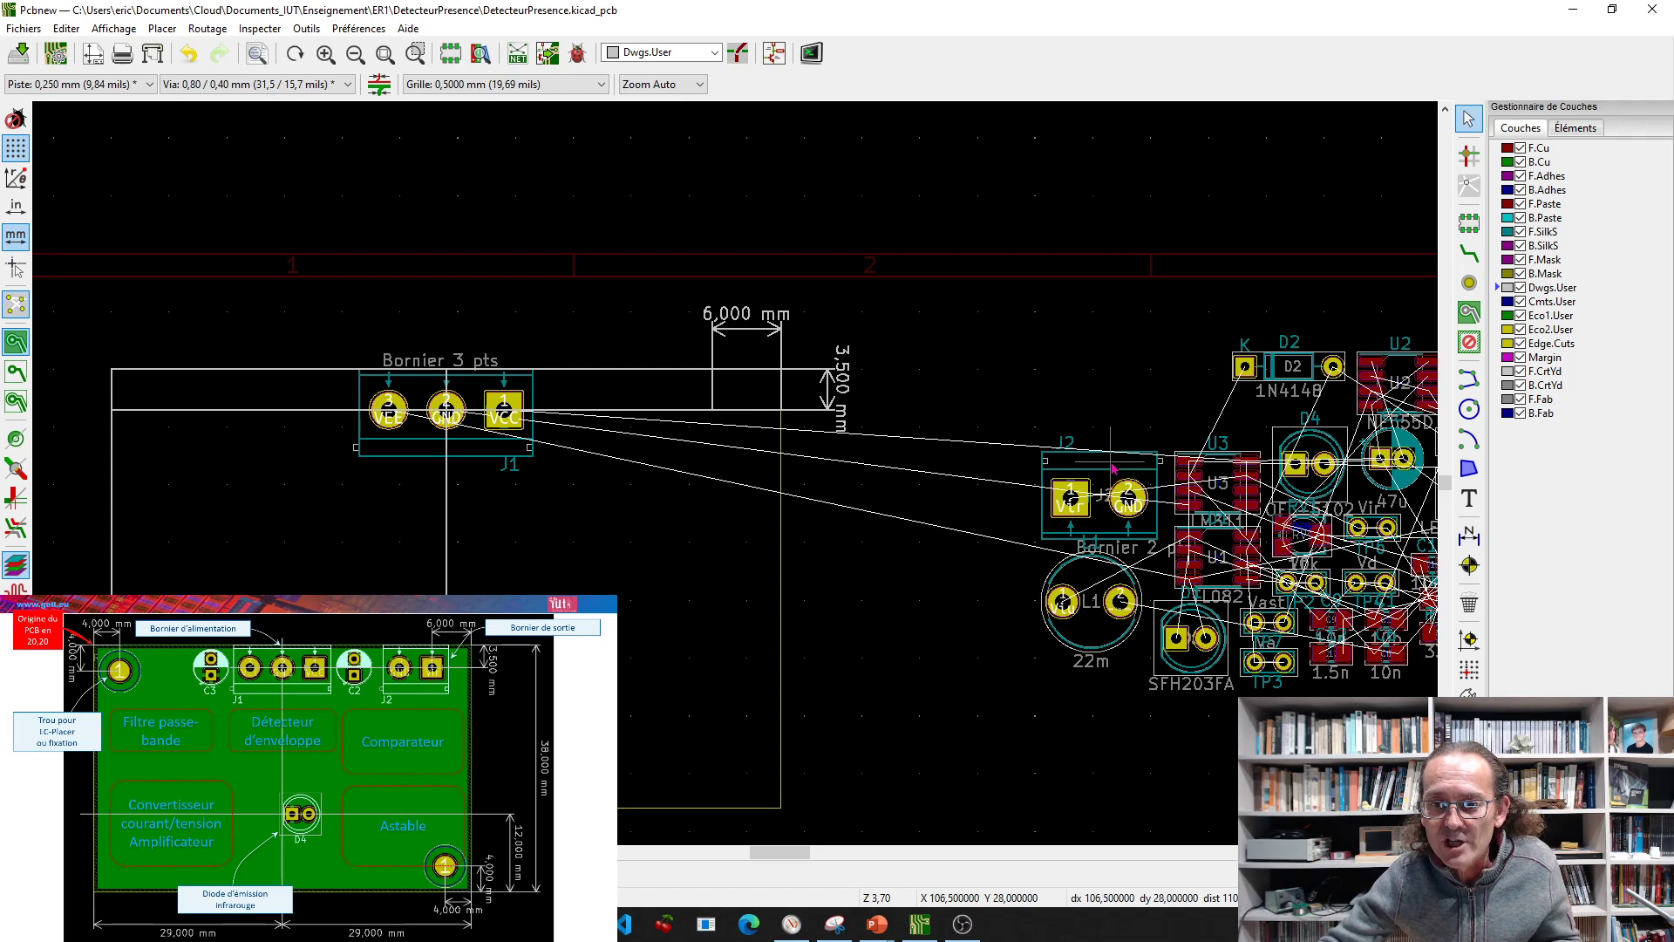
Rotate the two-pin terminal block J2 by 180° and place its pad 1 where the 6 mm and 3.5 mm dimension lines cross
left_click(1112, 468)
left_click_drag(1113, 468, 717, 420)
key("r")
key("r")
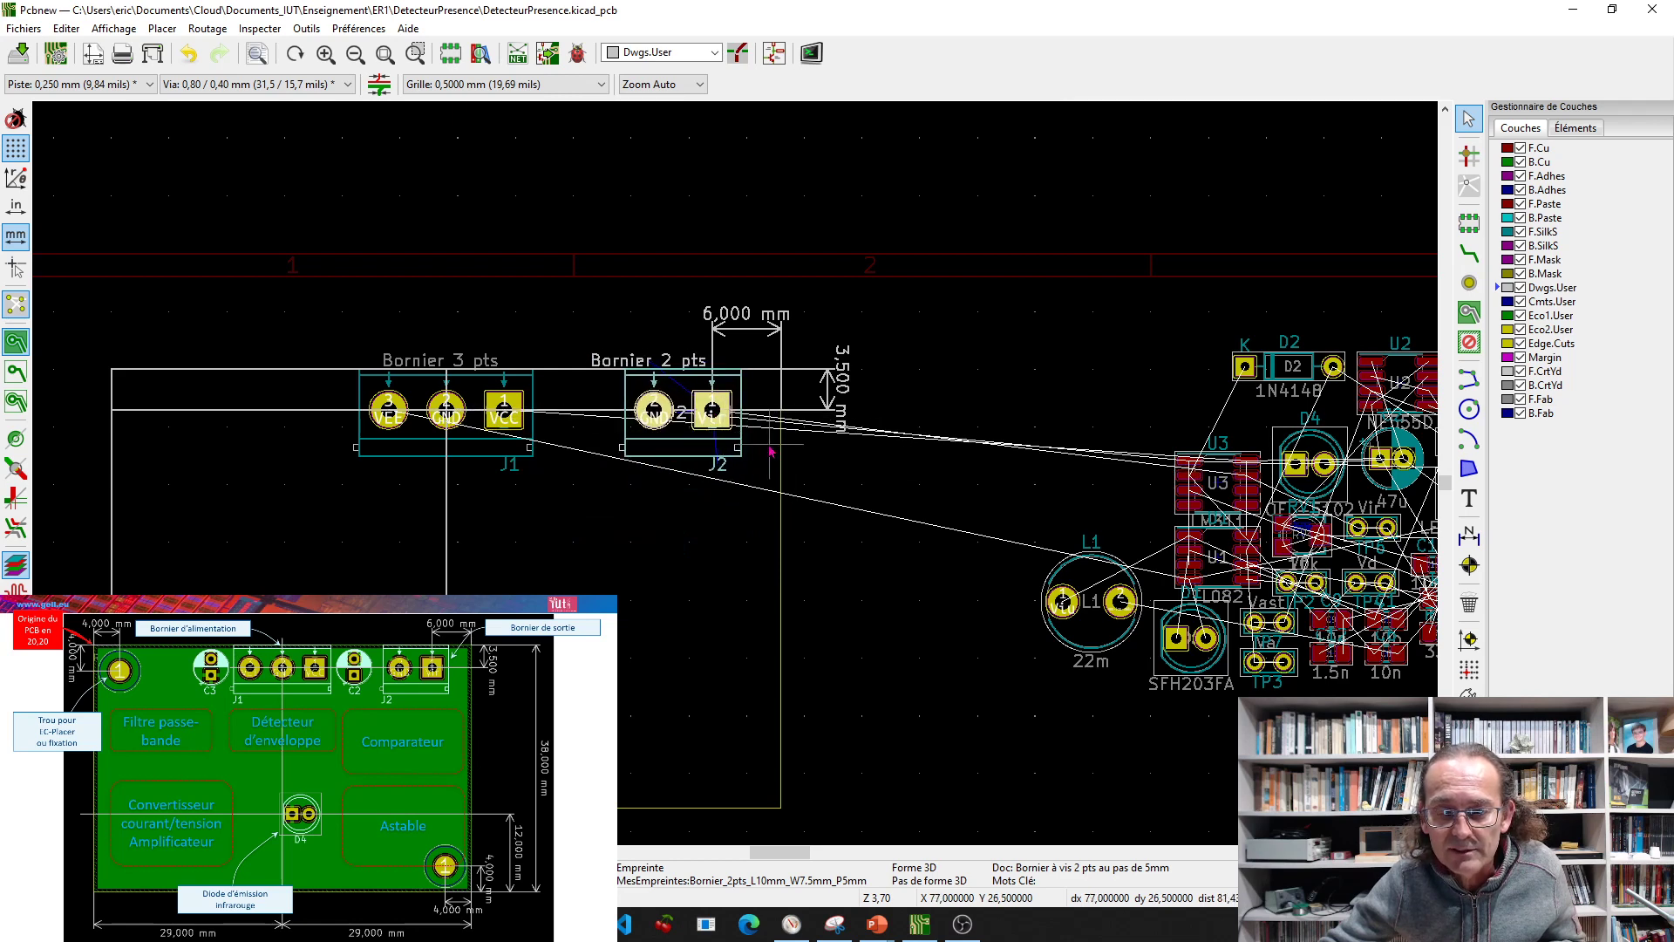
scroll(732, 422, "up", 5)
scroll(737, 478, "down", 1)
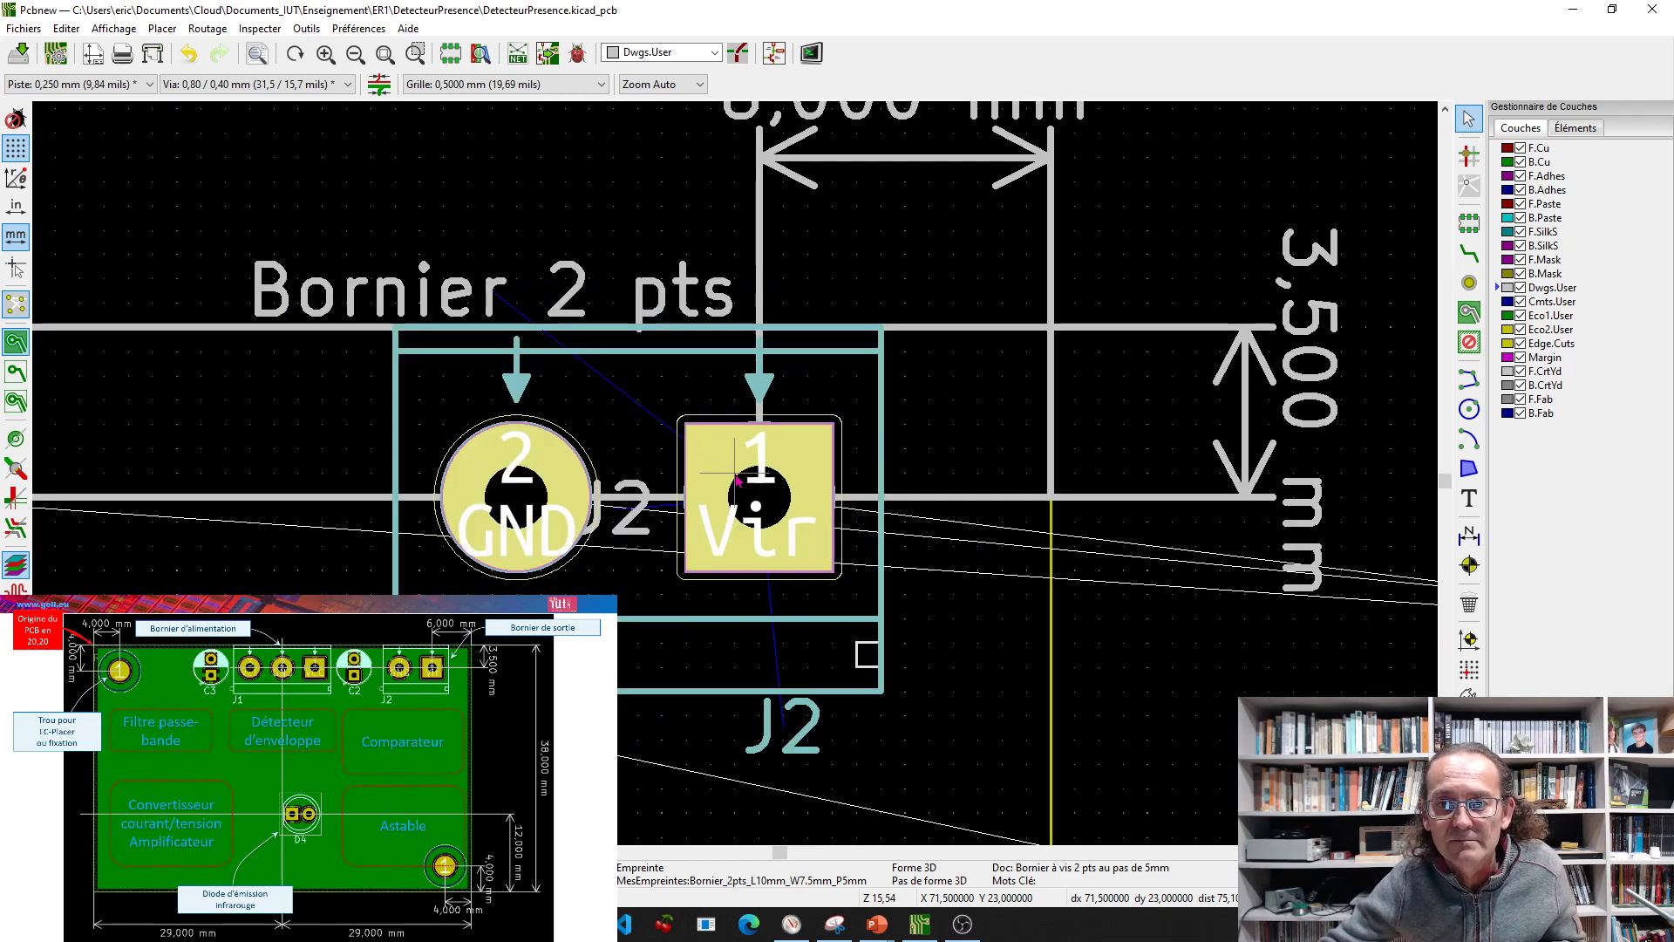
scroll(737, 479, "down", 1)
scroll(737, 479, "down", 2)
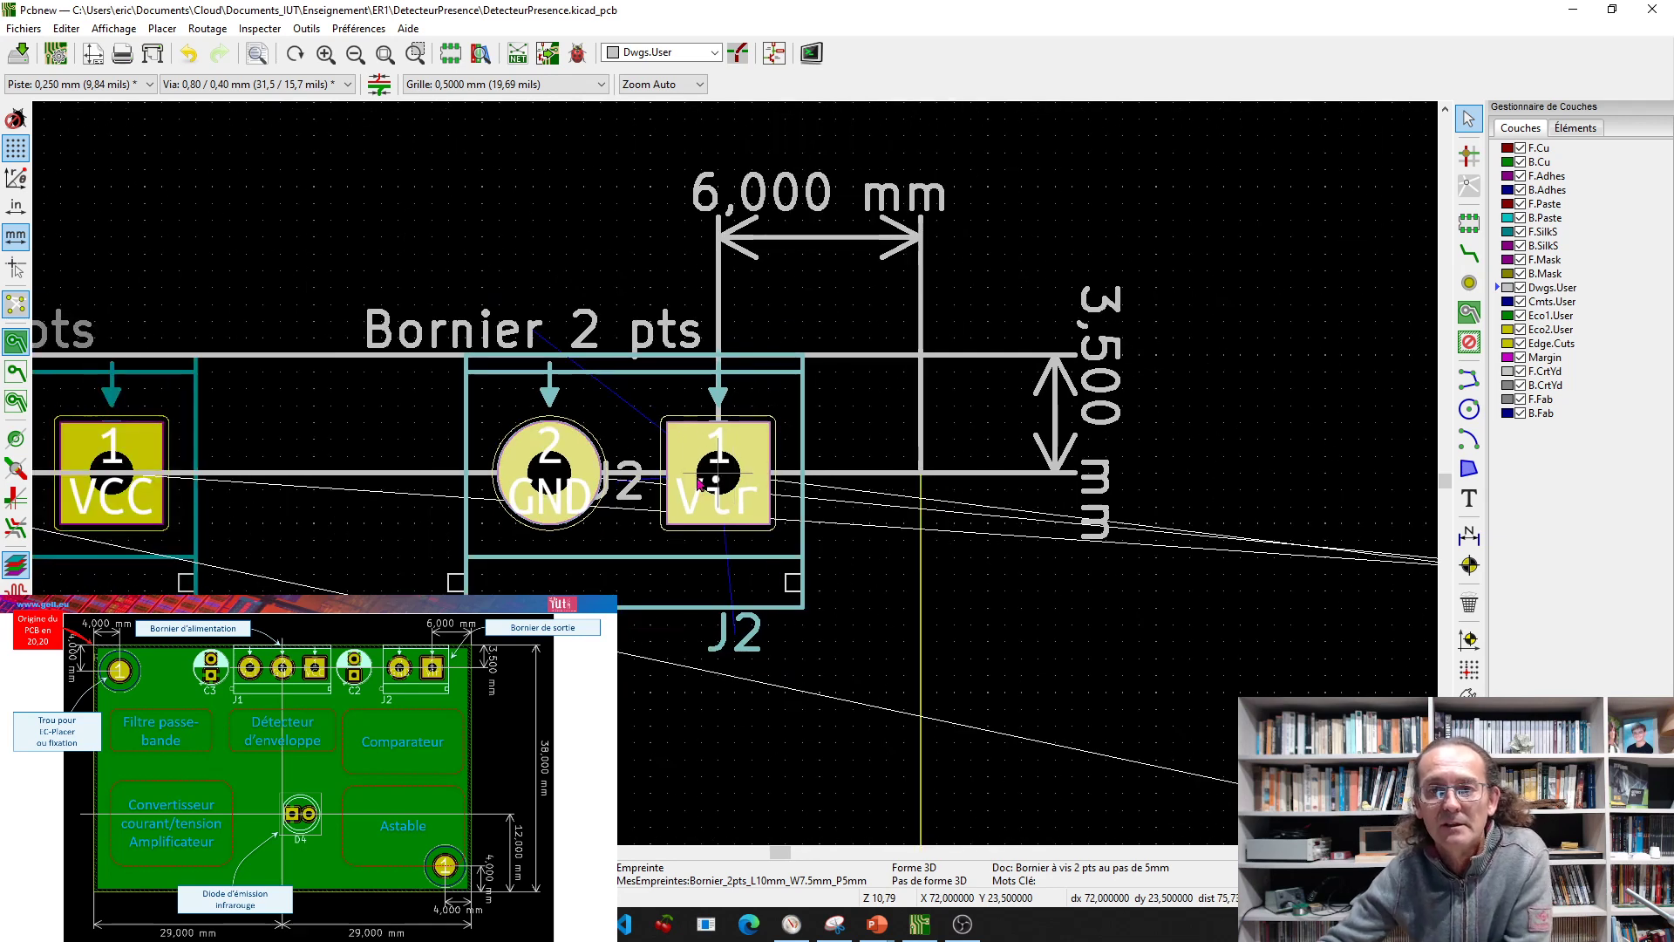
scroll(679, 506, "down", 1)
scroll(679, 505, "down", 1)
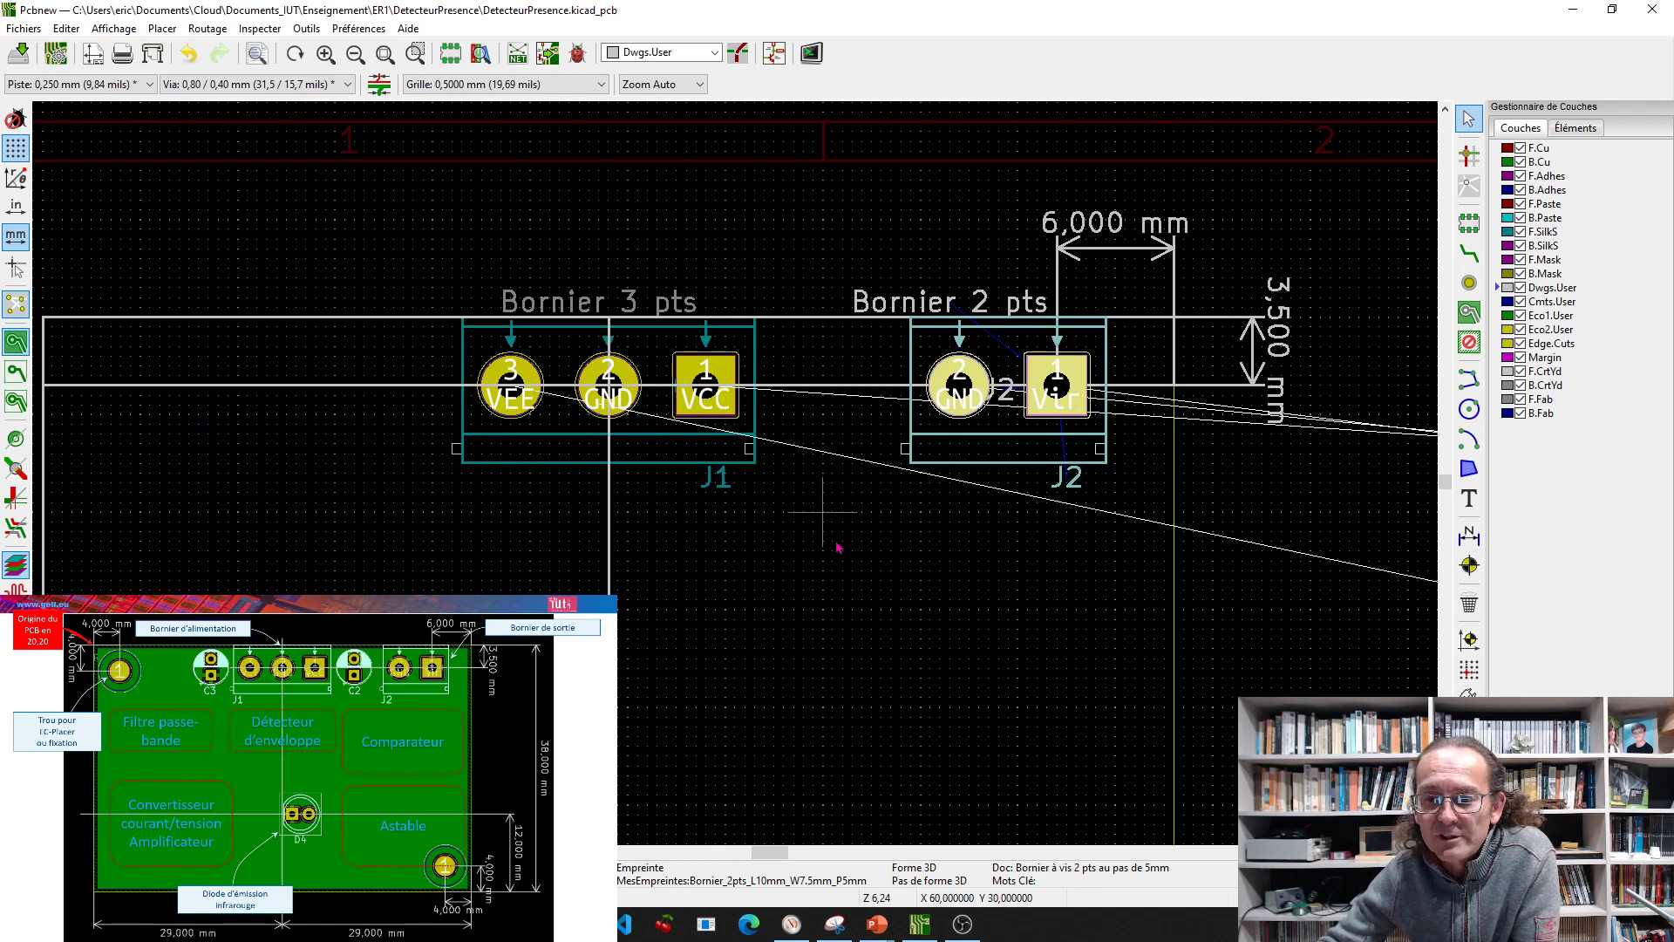
scroll(823, 515, "down", 4)
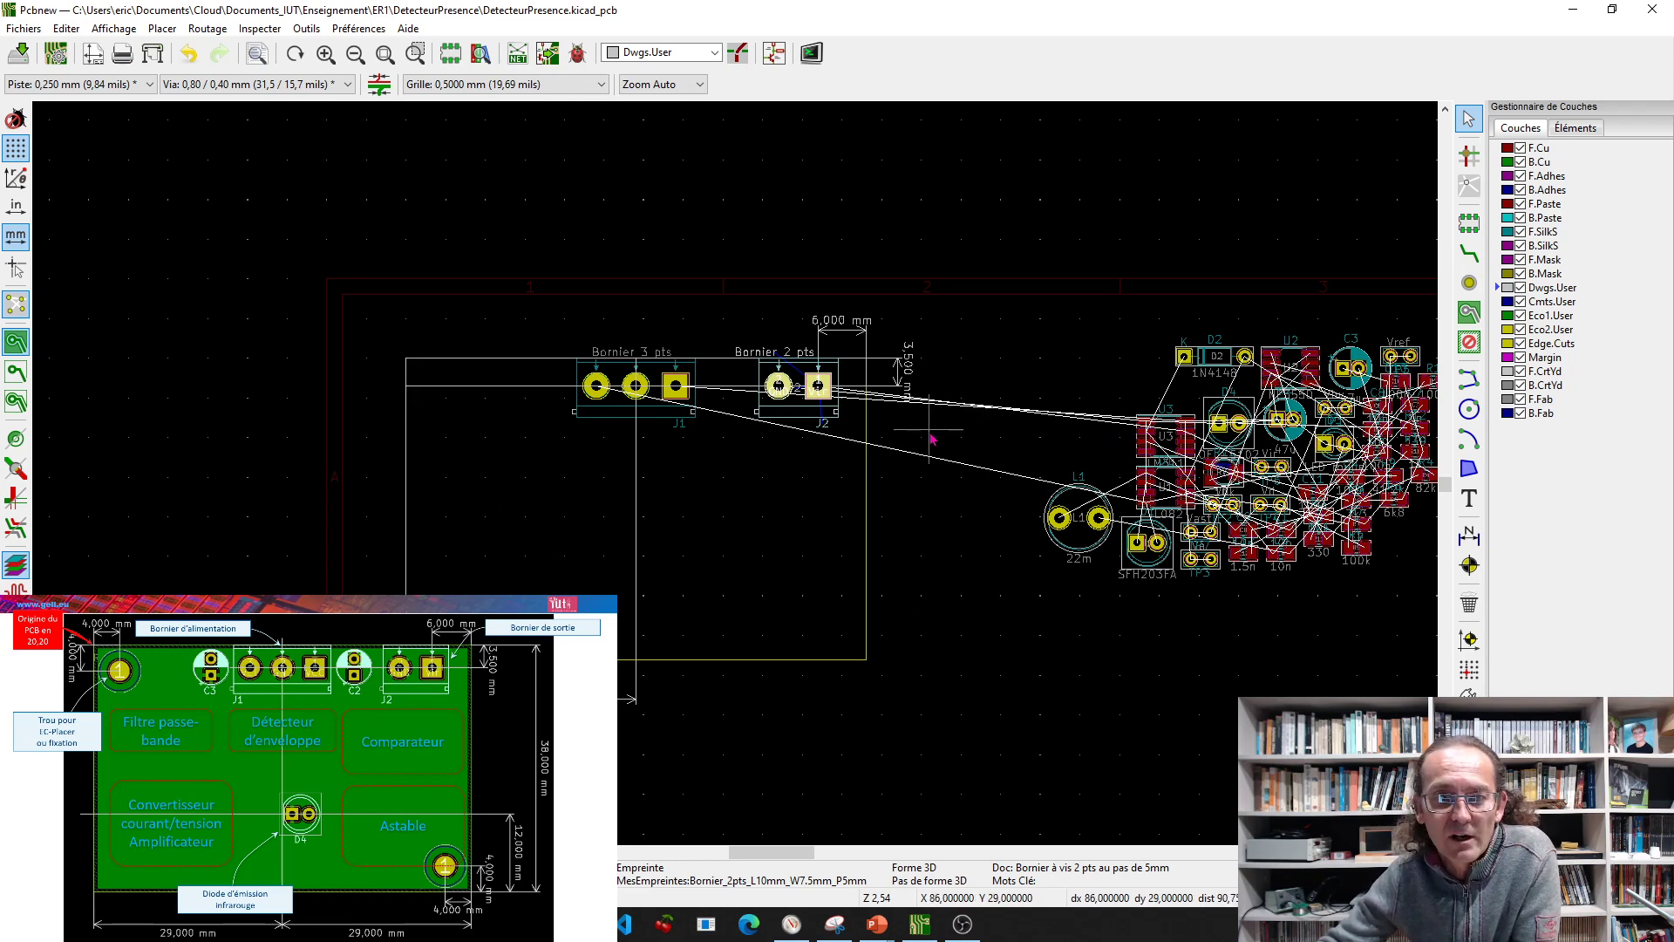
Add the MountingHole_3mm footprint from the MountingHole library and place it just outside the board's upper-left corner
left_click(1469, 224)
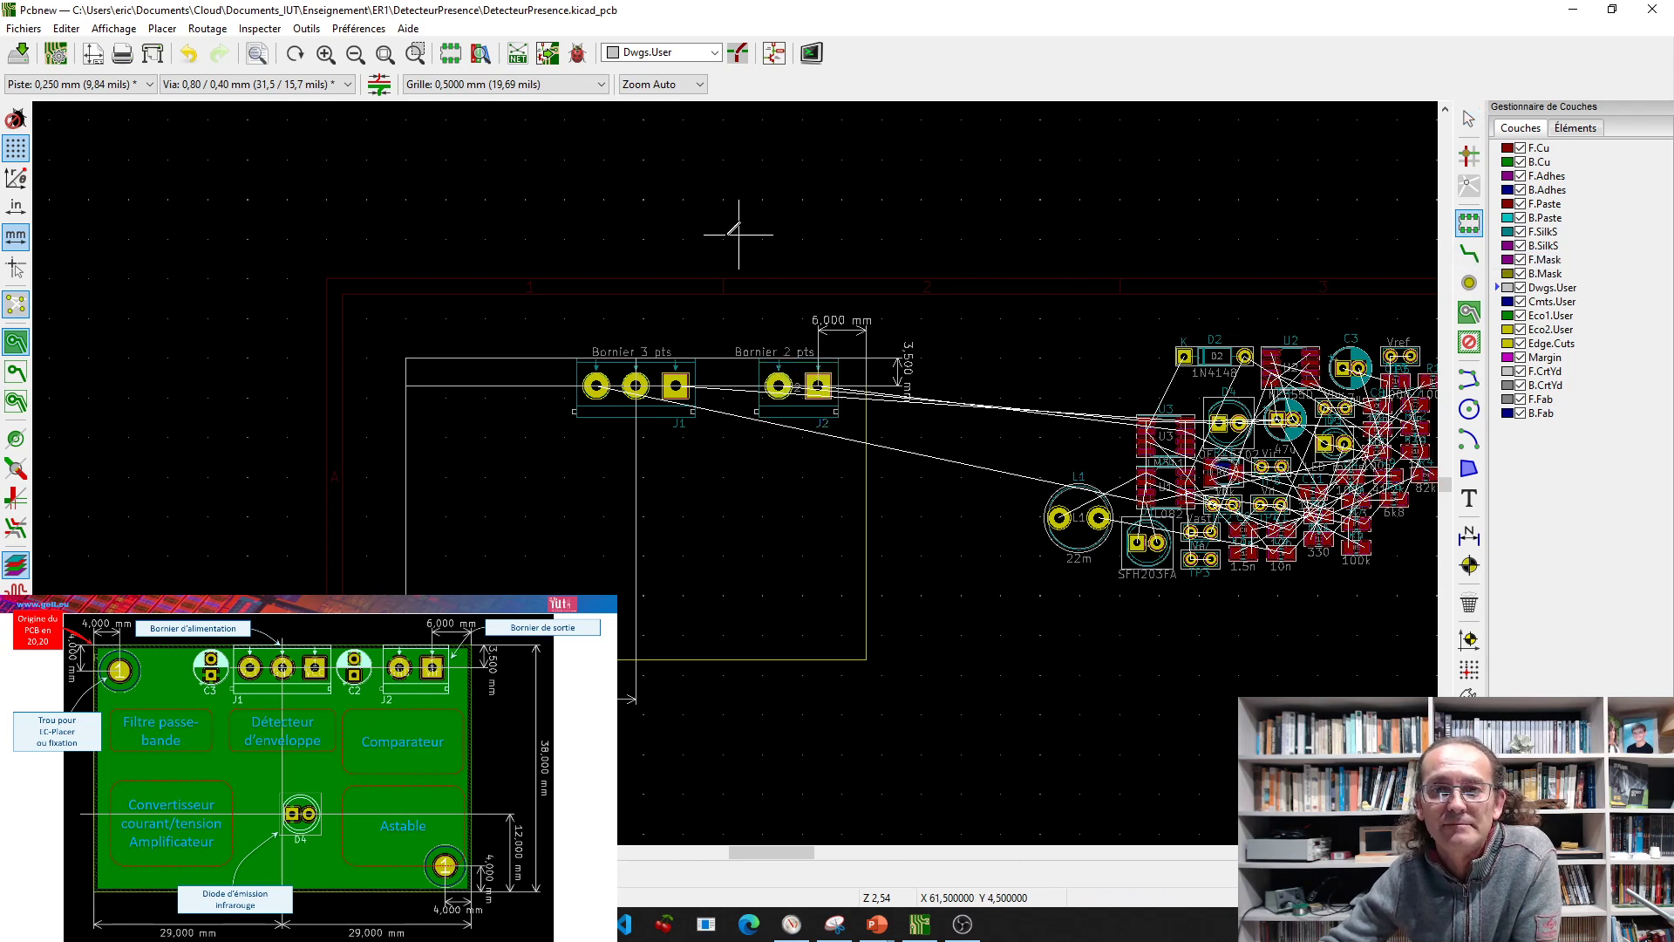
left_click(690, 223)
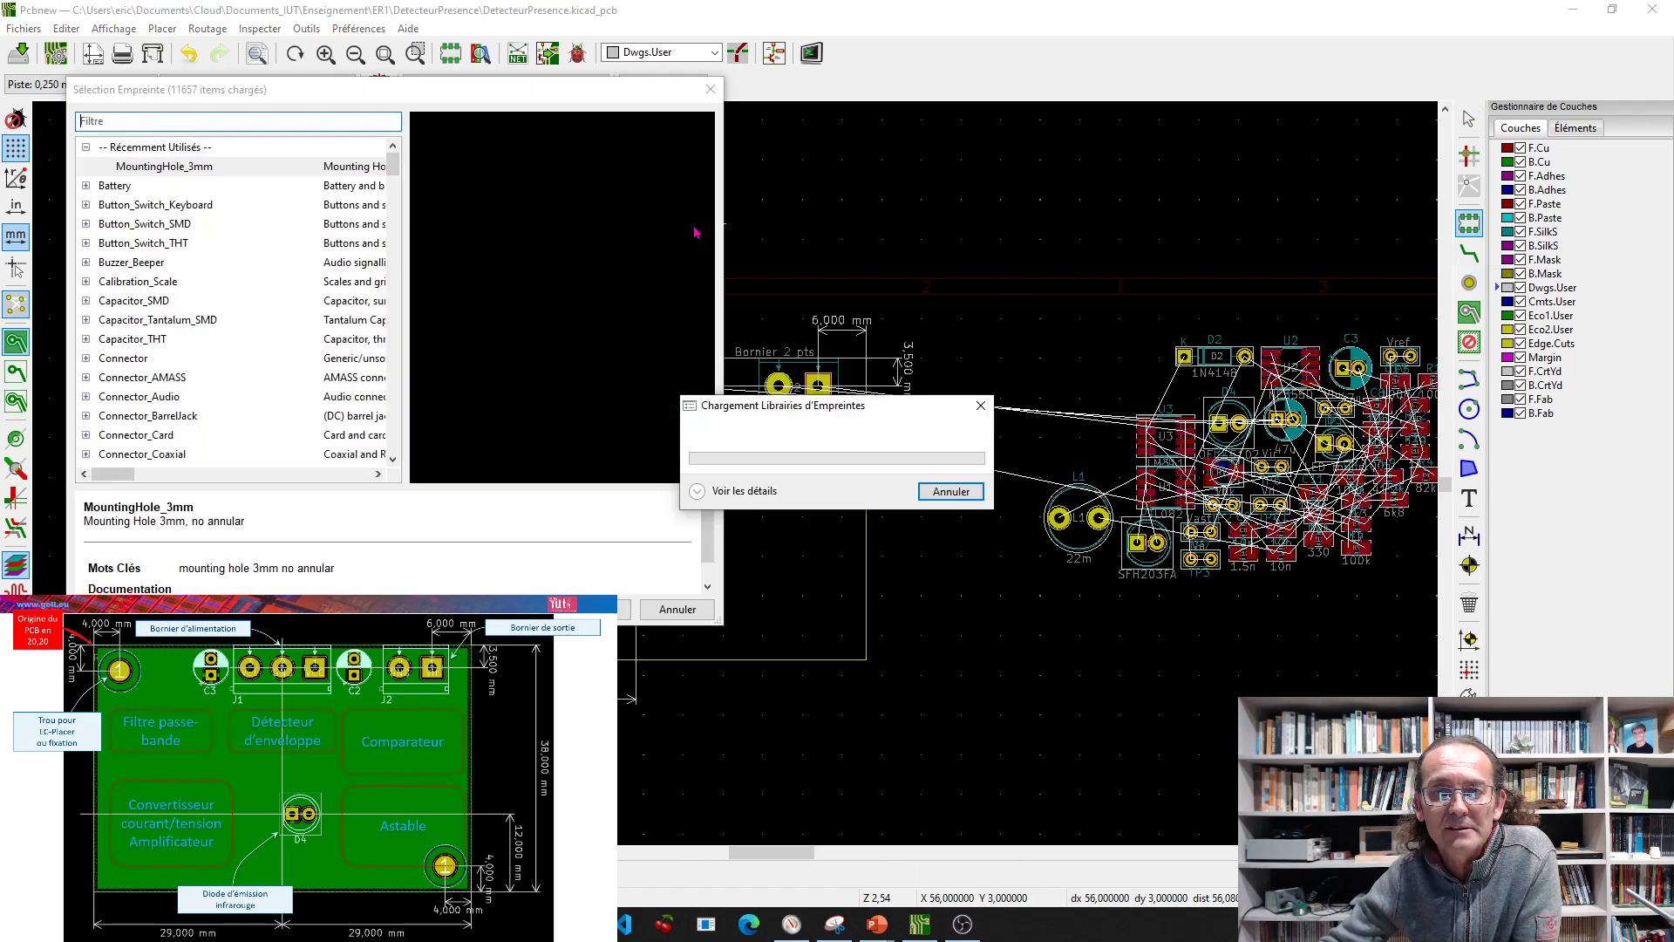
scroll(186, 414, "down", 7)
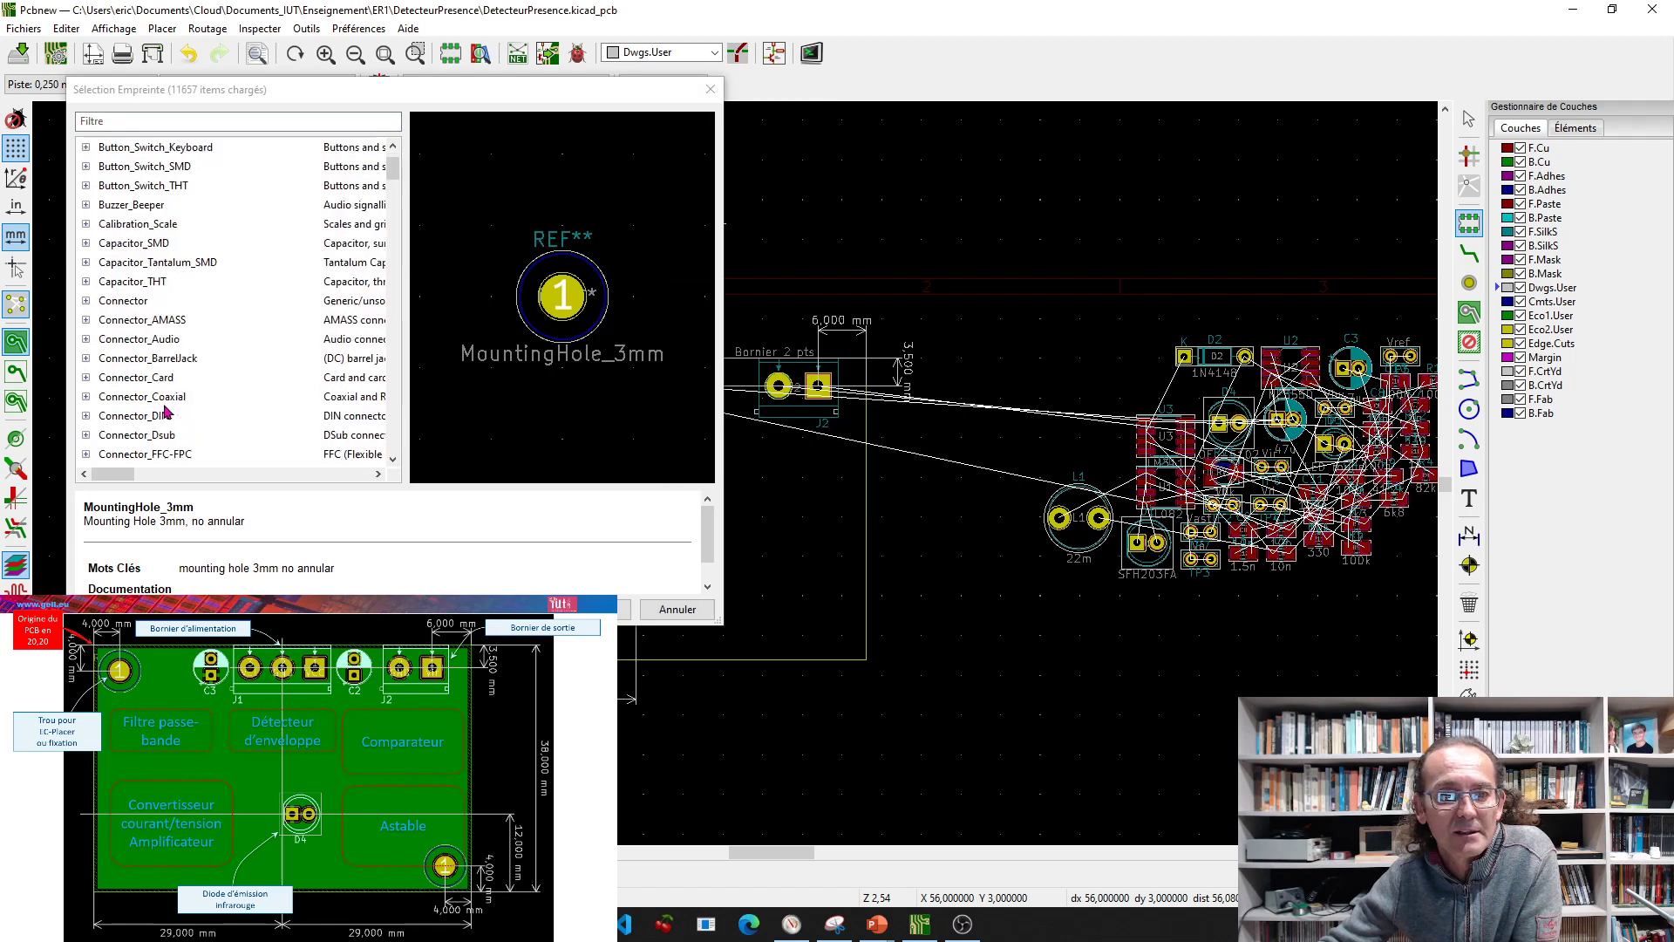
scroll(161, 349, "down", 12)
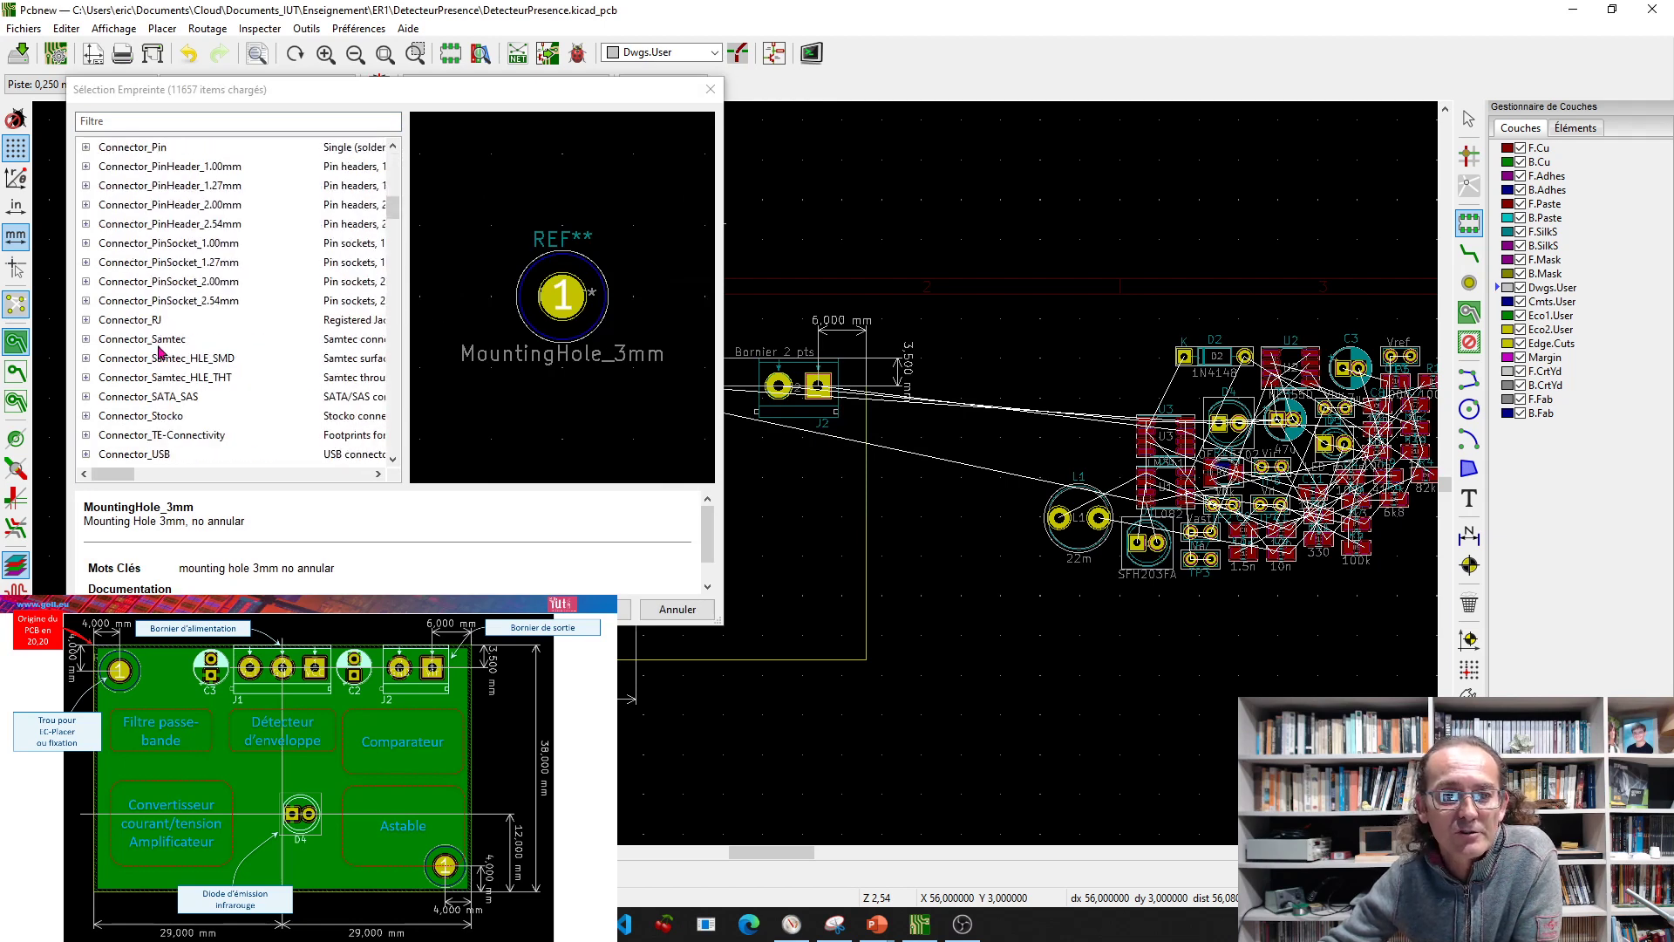
scroll(161, 351, "down", 3)
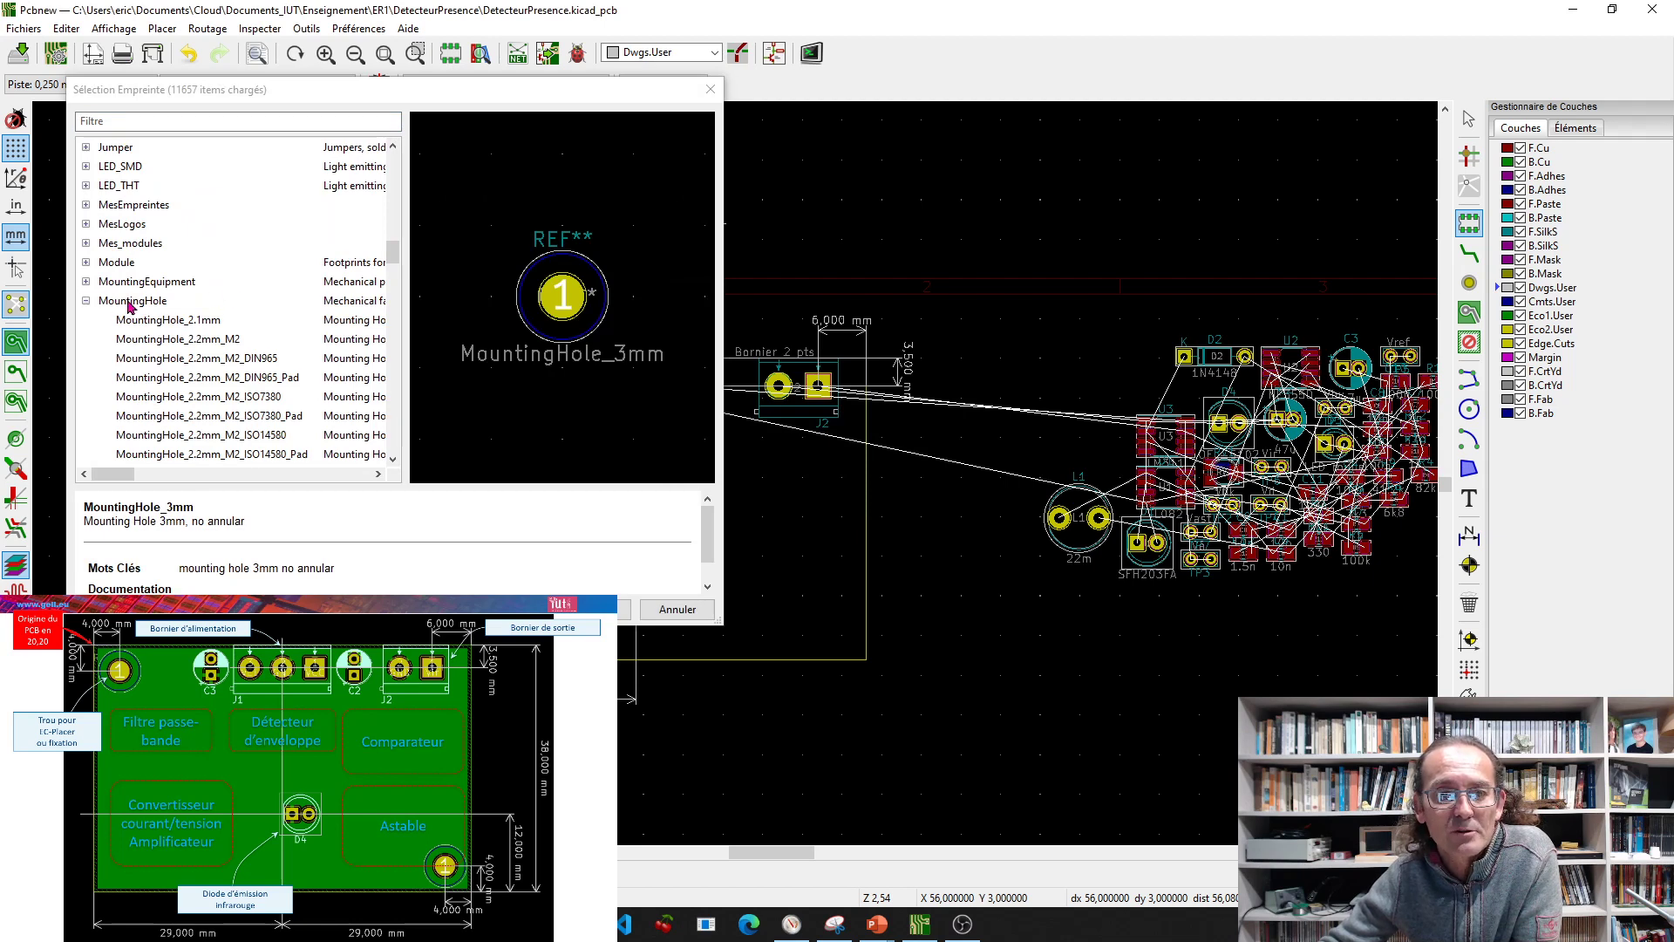
scroll(159, 364, "down", 7)
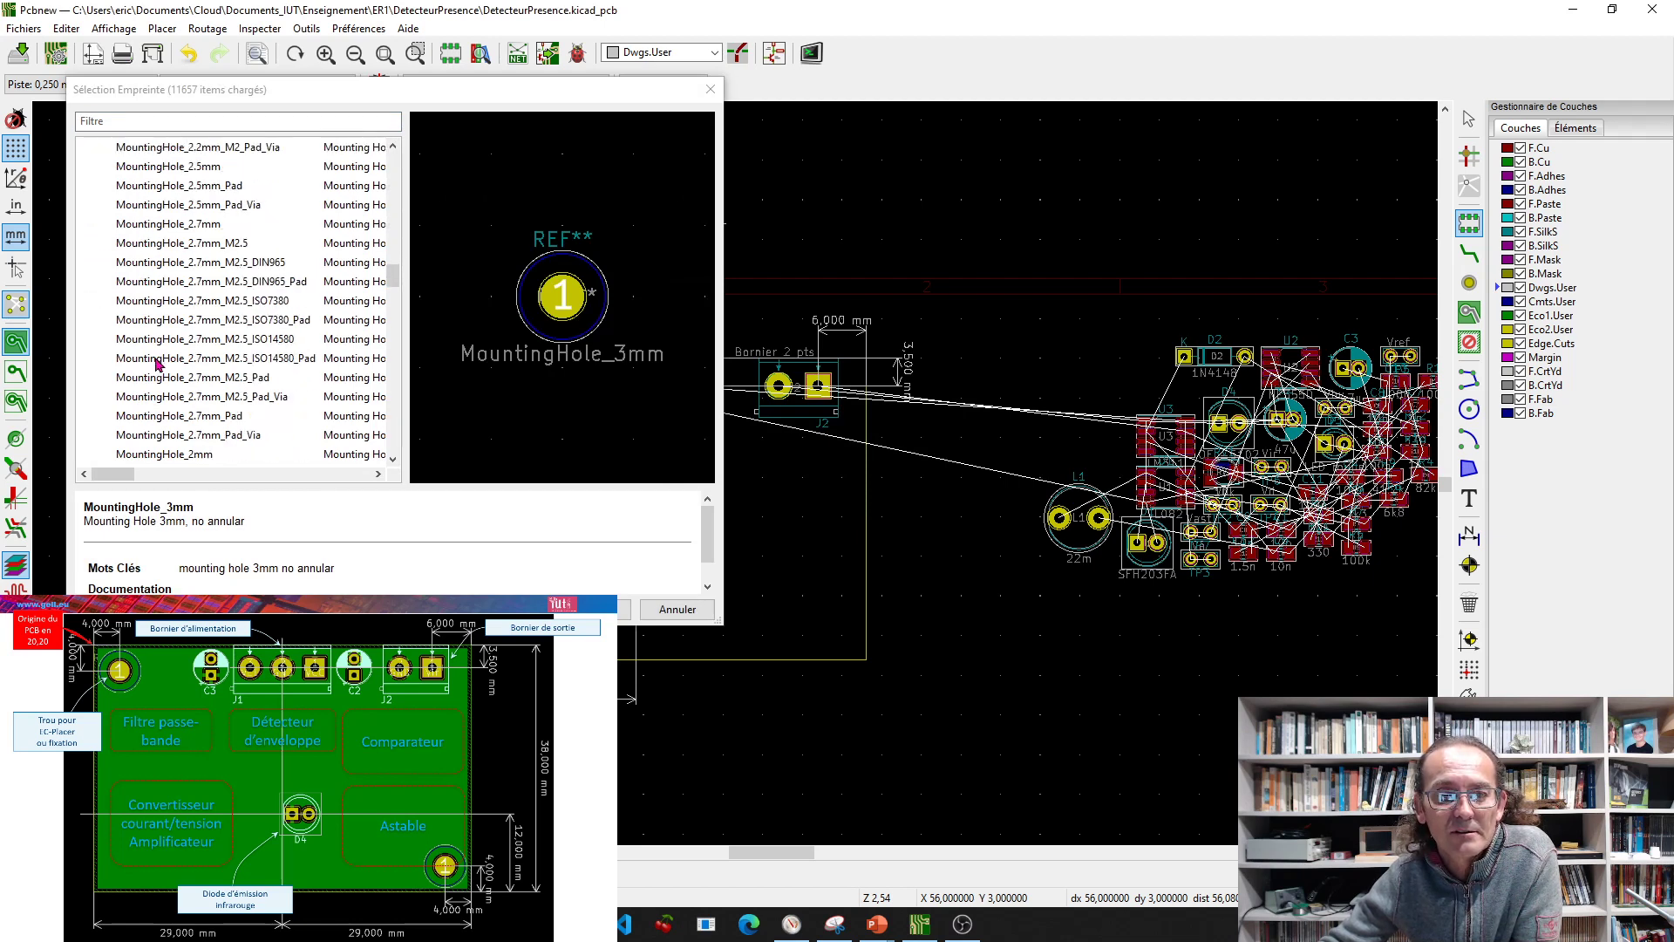
scroll(158, 364, "down", 6)
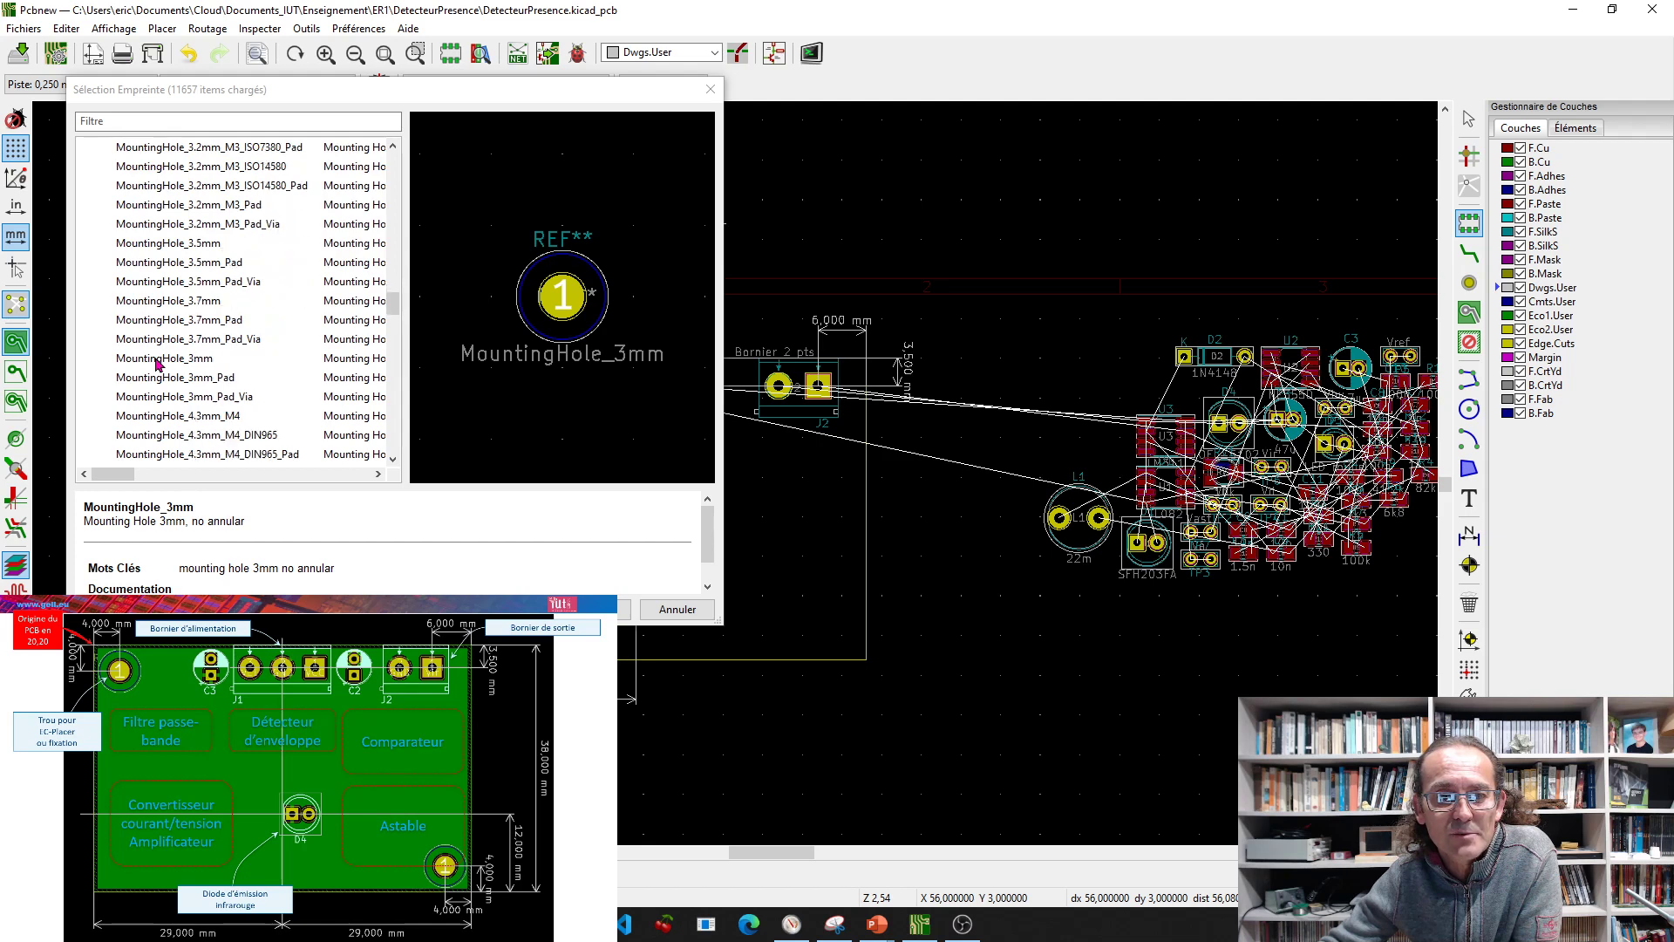
left_click(157, 365)
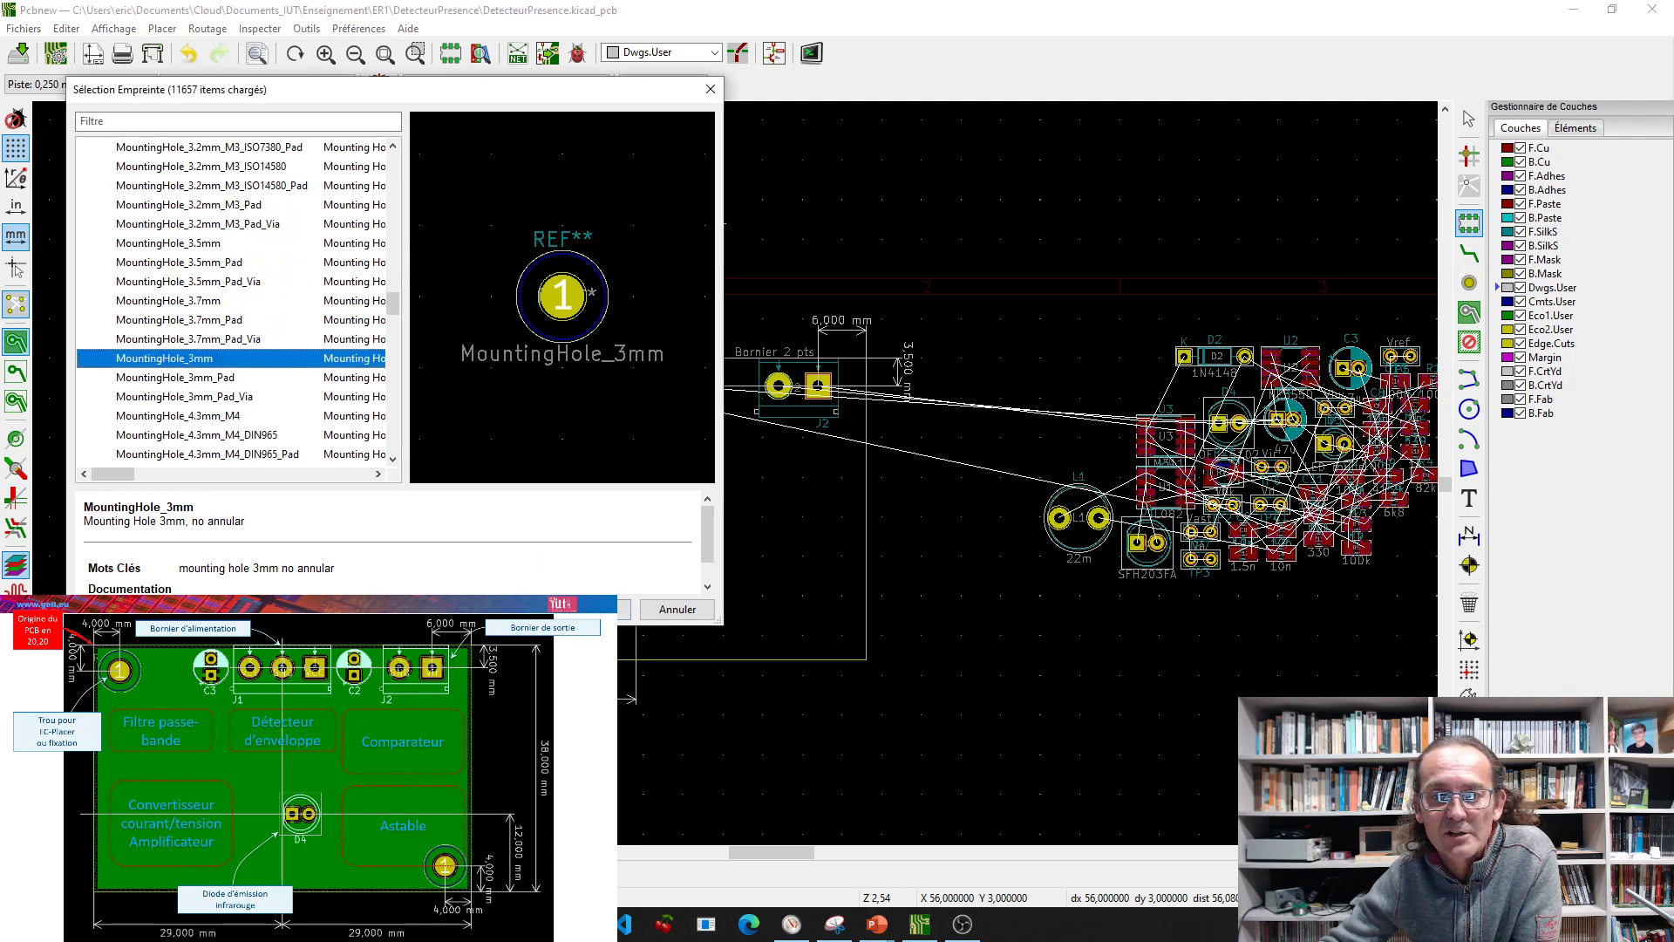
double_click(158, 359)
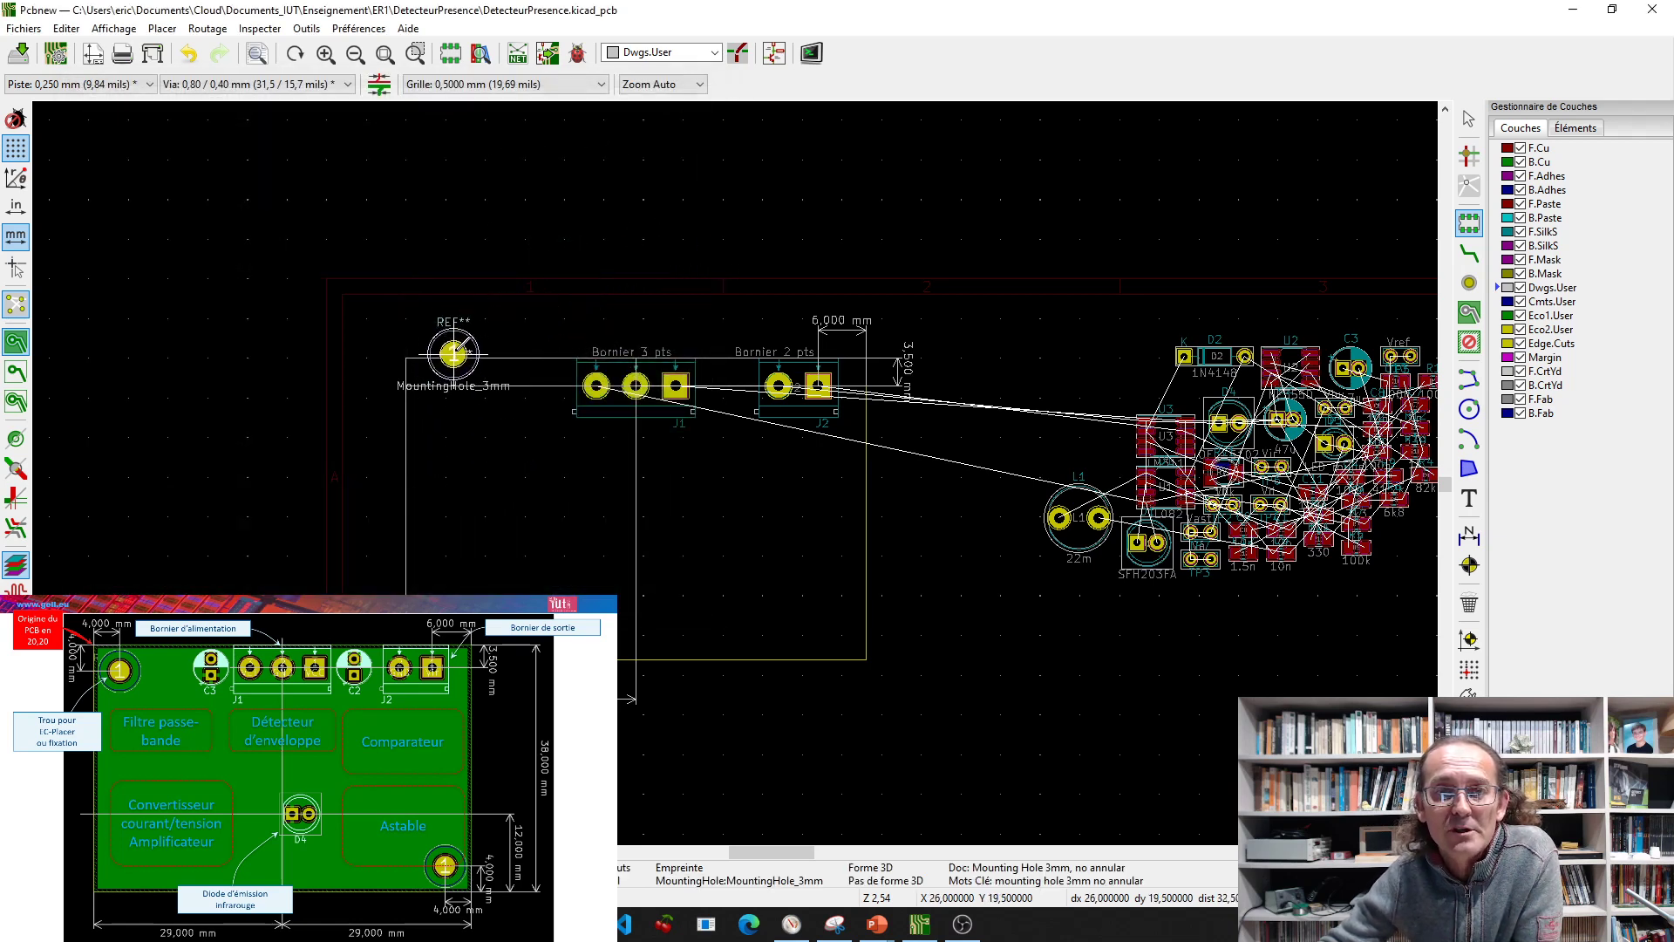
left_click(374, 318)
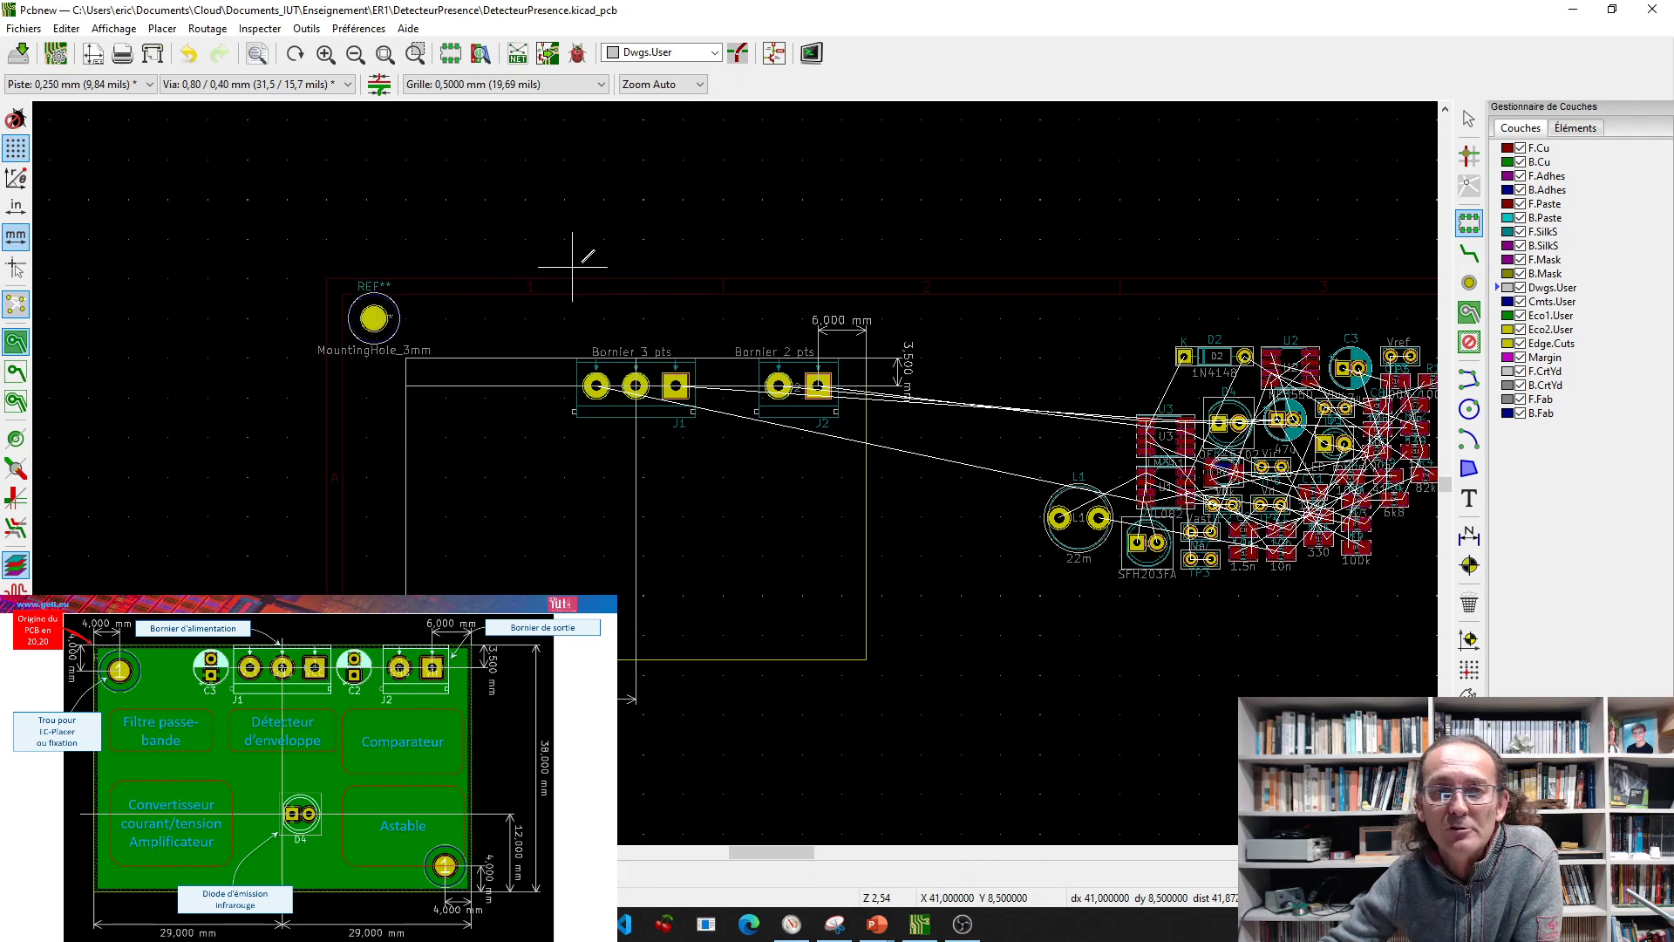
Set the grid to 1.0000 mm and reset the relative coordinates at the board outline's upper-left corner (X 20, Y 20)
left_click(599, 84)
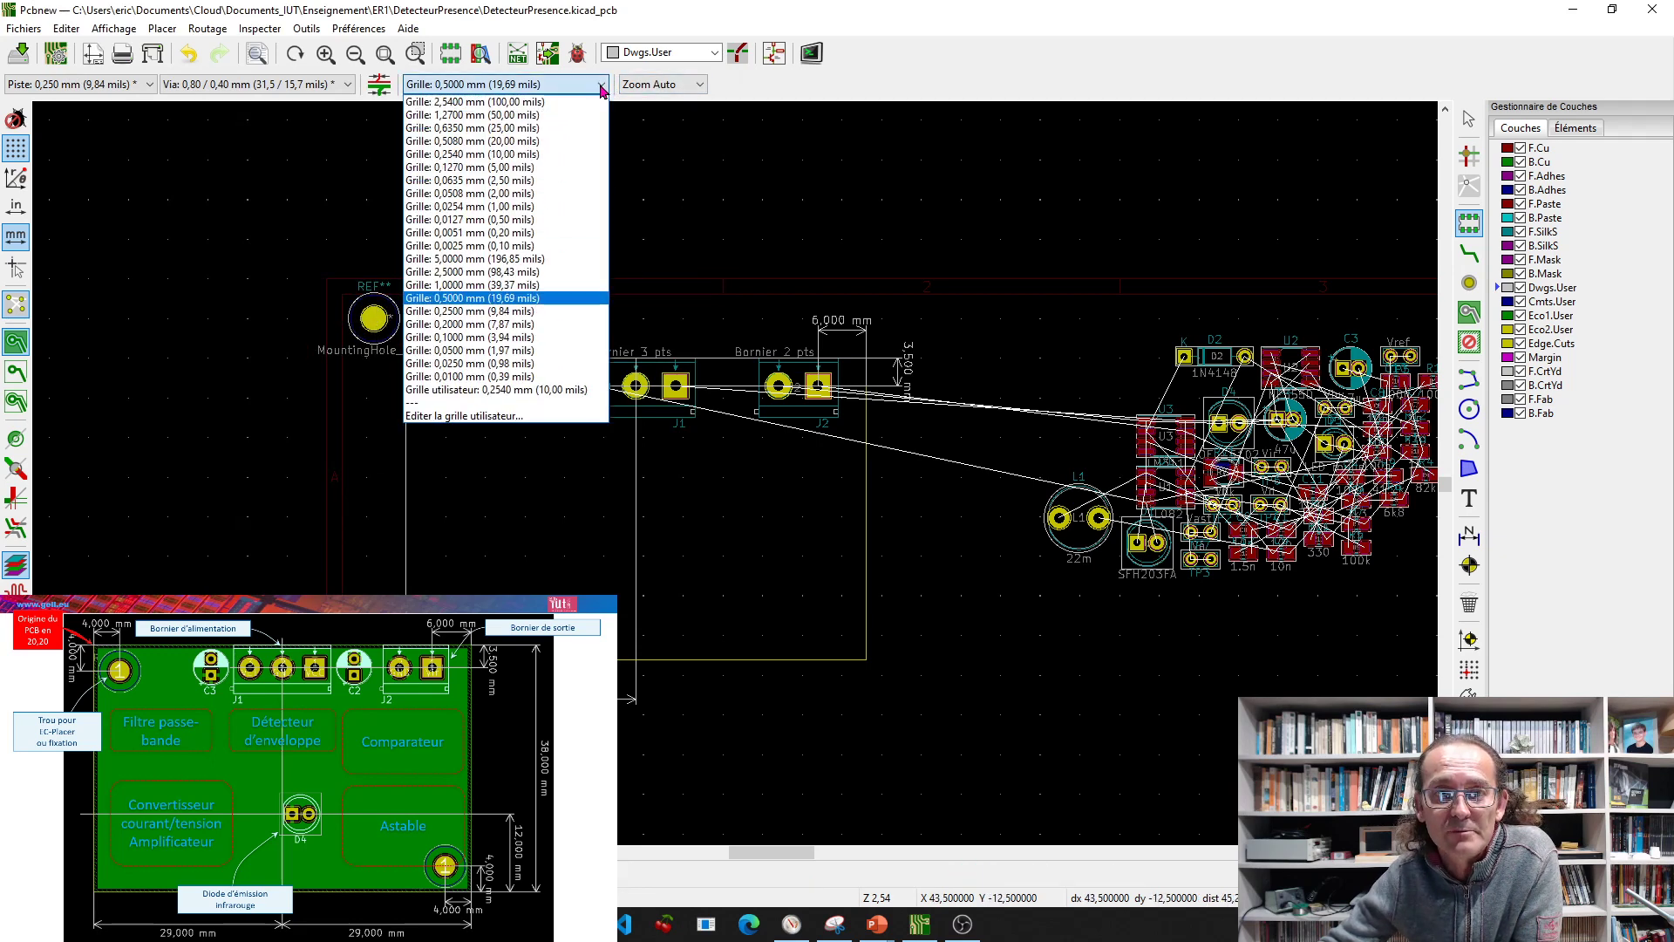
left_click(471, 284)
scroll(397, 324, "up", 3)
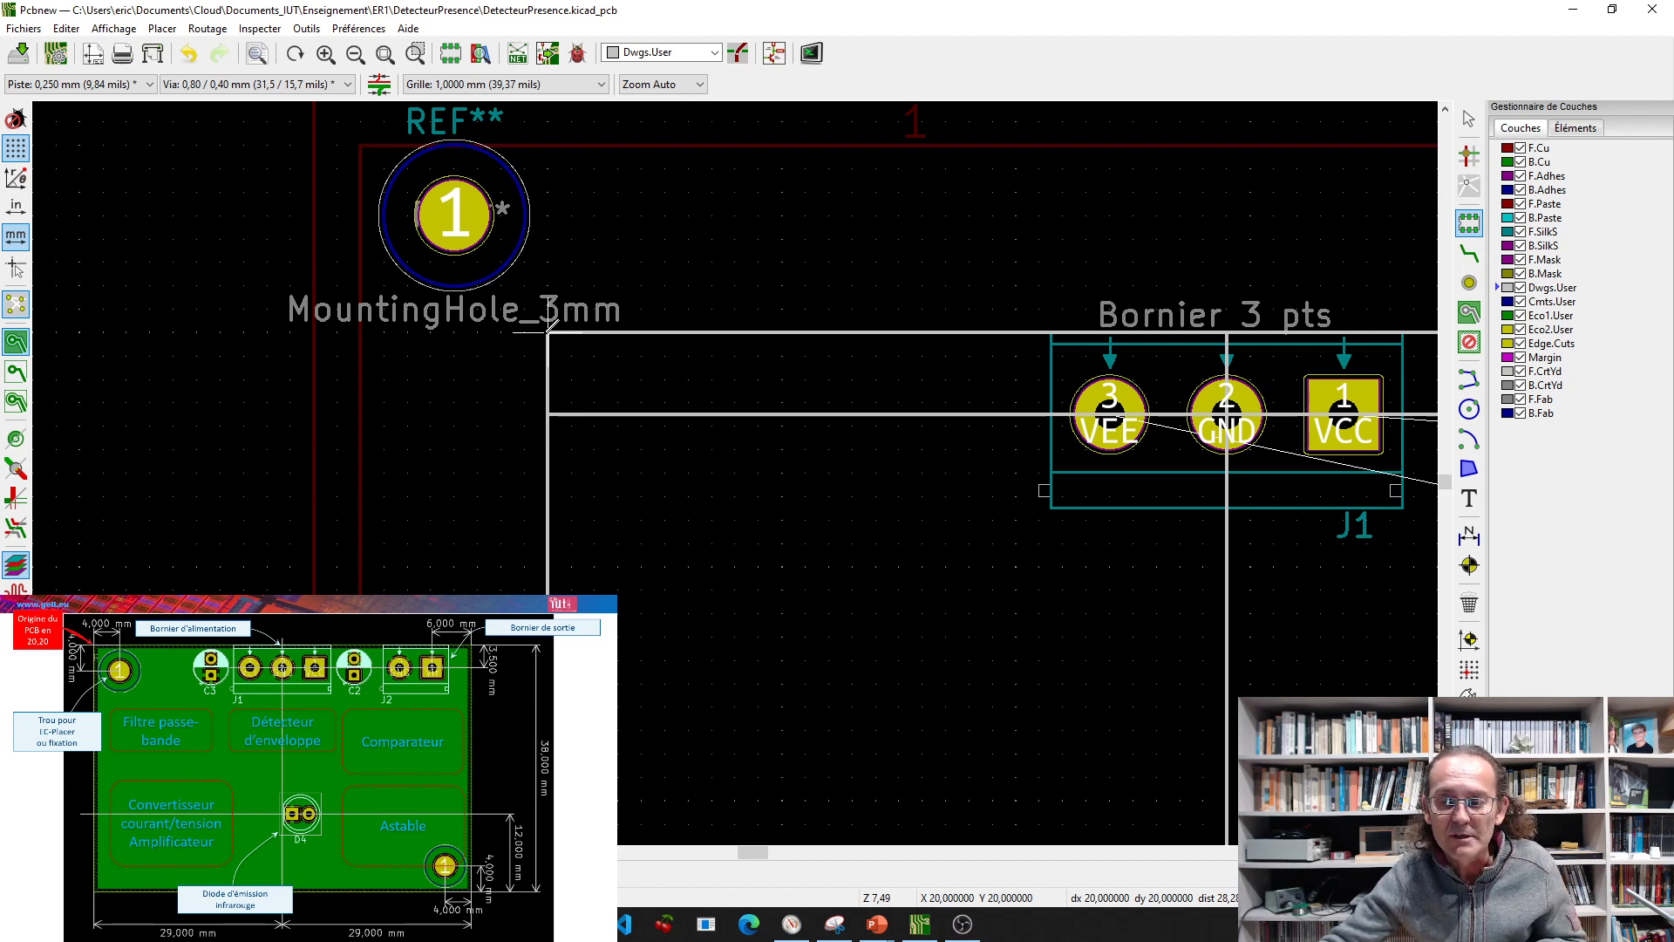
key("space")
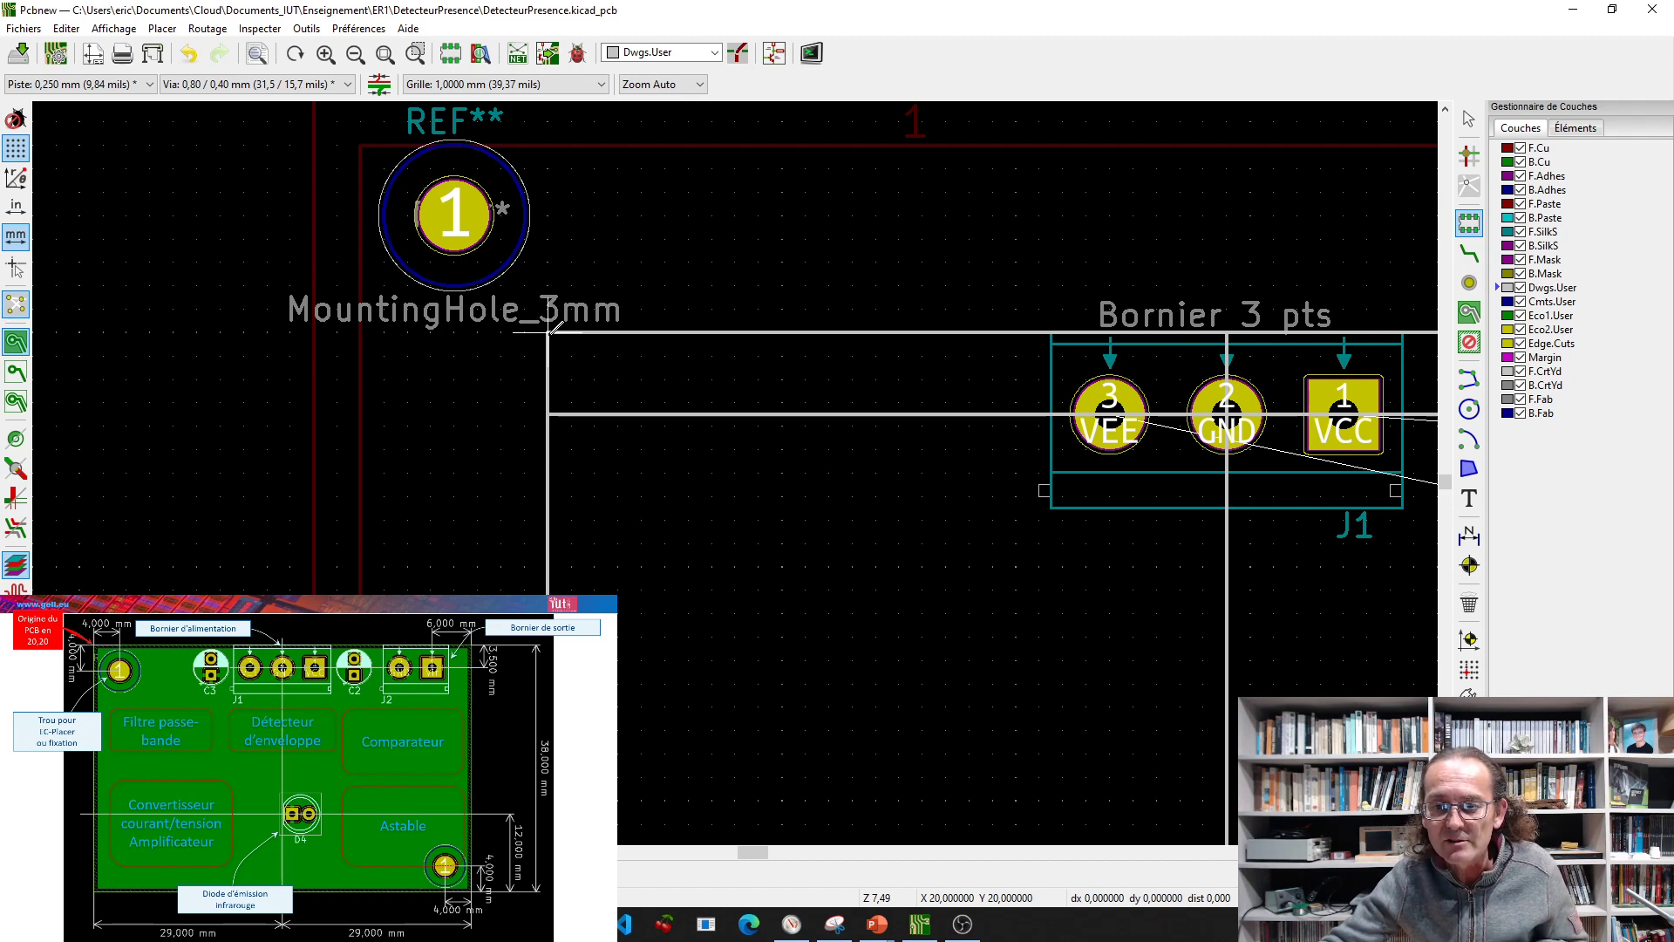
Move the MountingHole_3mm footprint inside the board's upper-left corner to X 24, Y 24, 4 mm from both edges
left_click(458, 218)
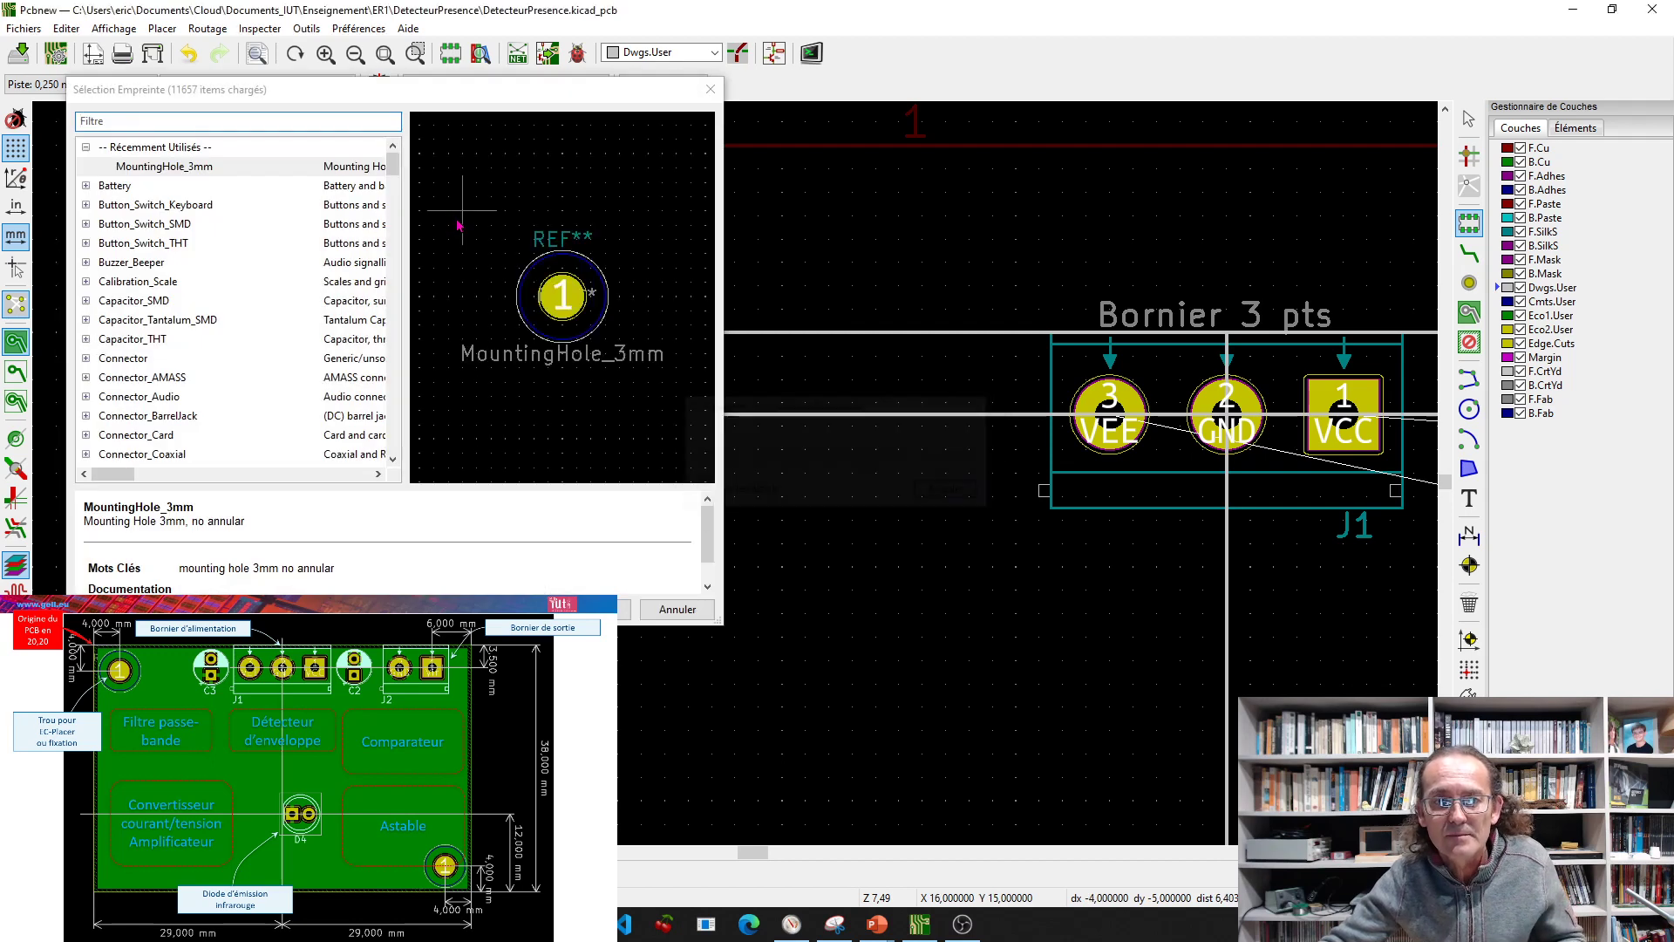
key("Return")
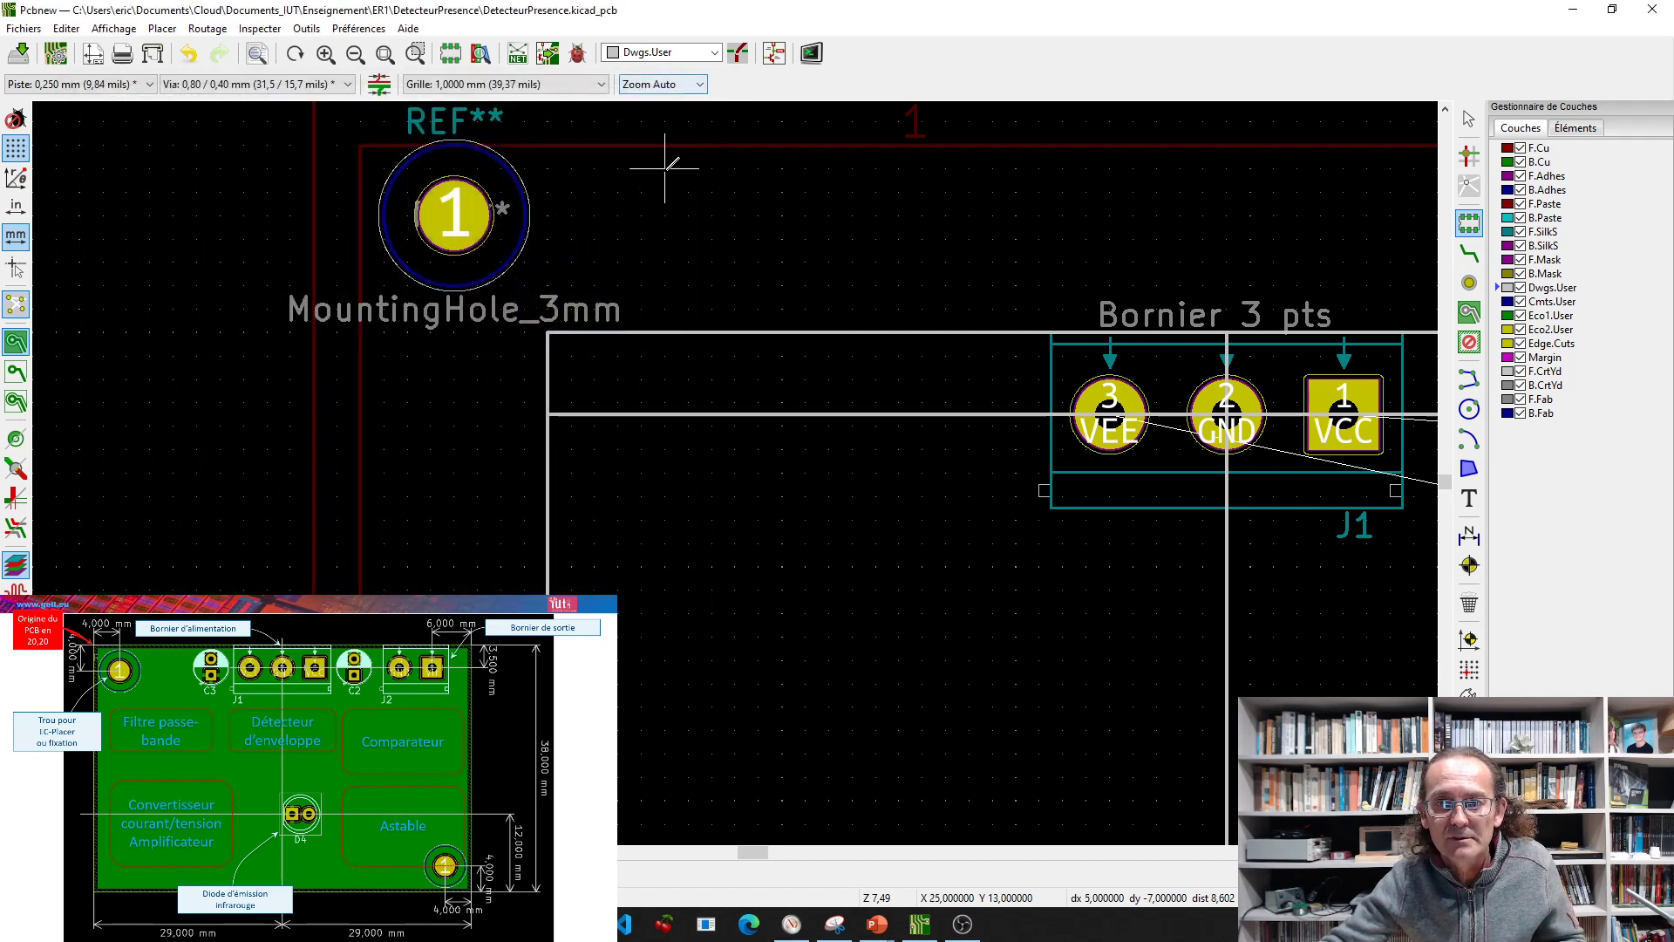
left_click(457, 237)
left_click(457, 216)
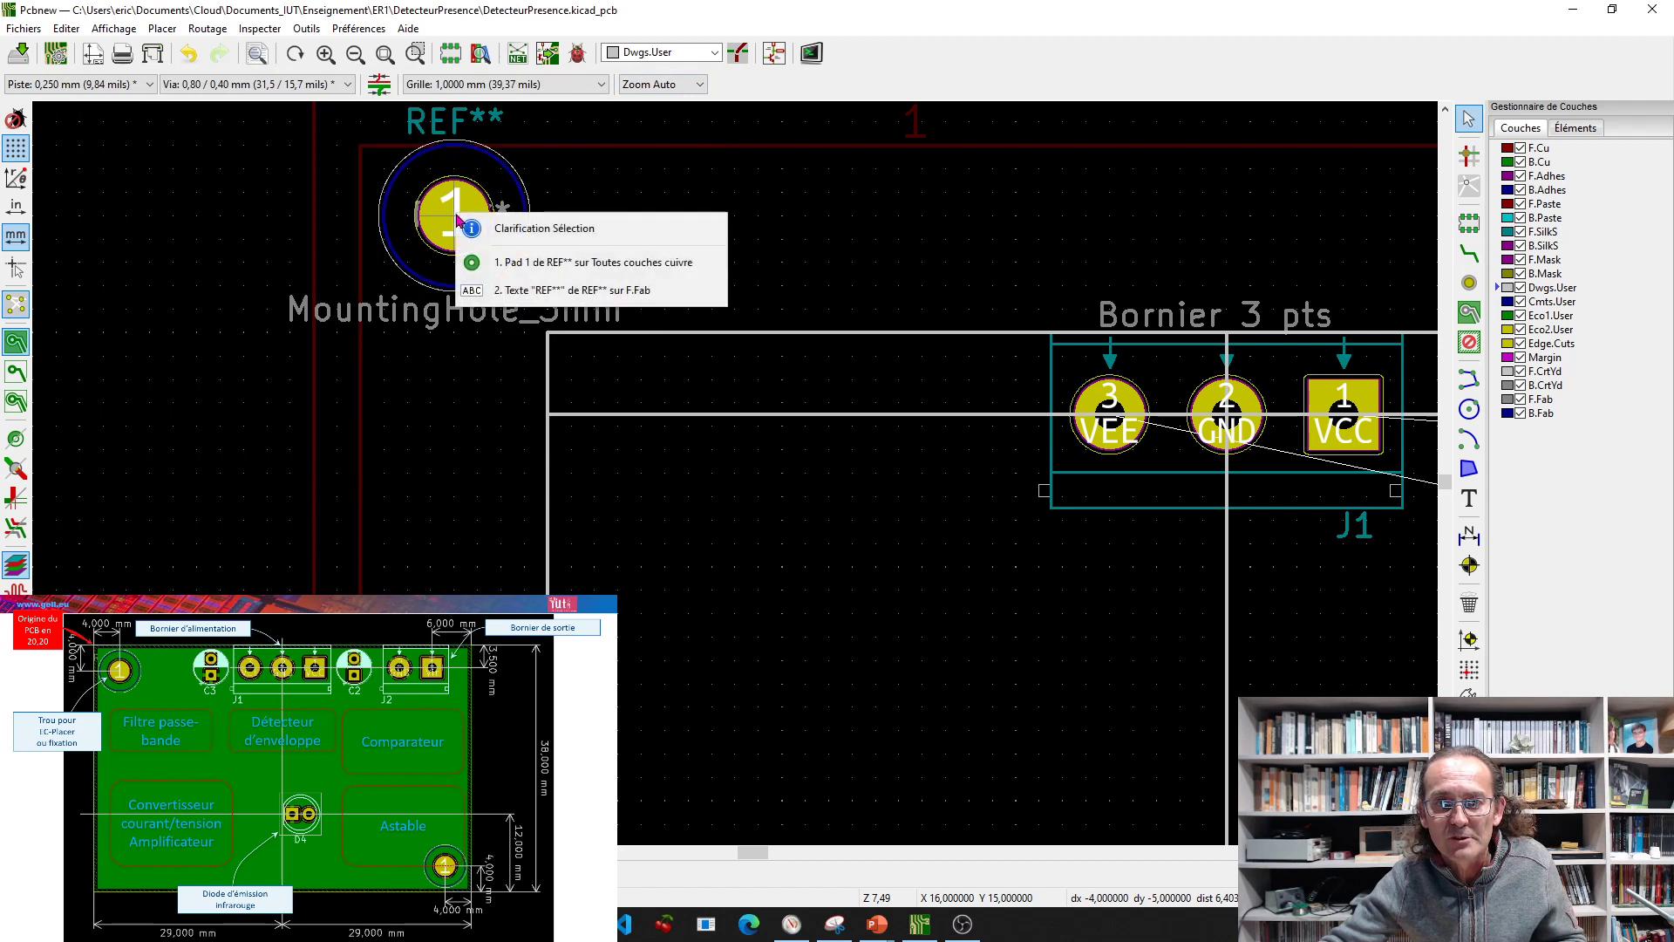
left_click(506, 262)
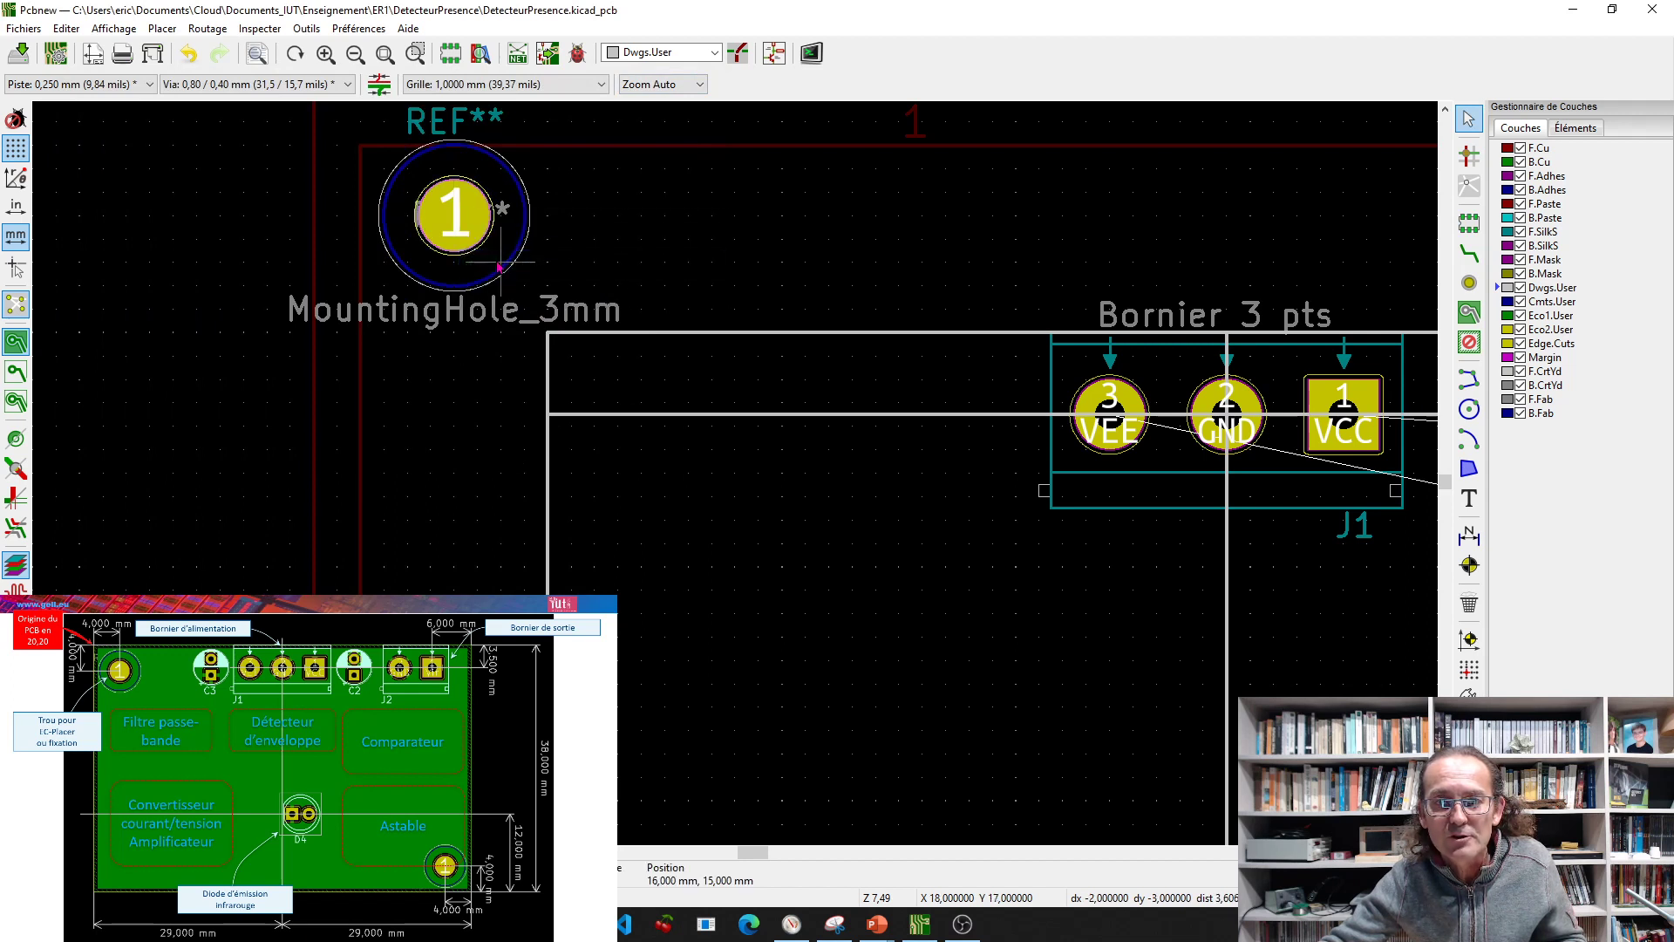
left_click_drag(447, 233, 670, 433)
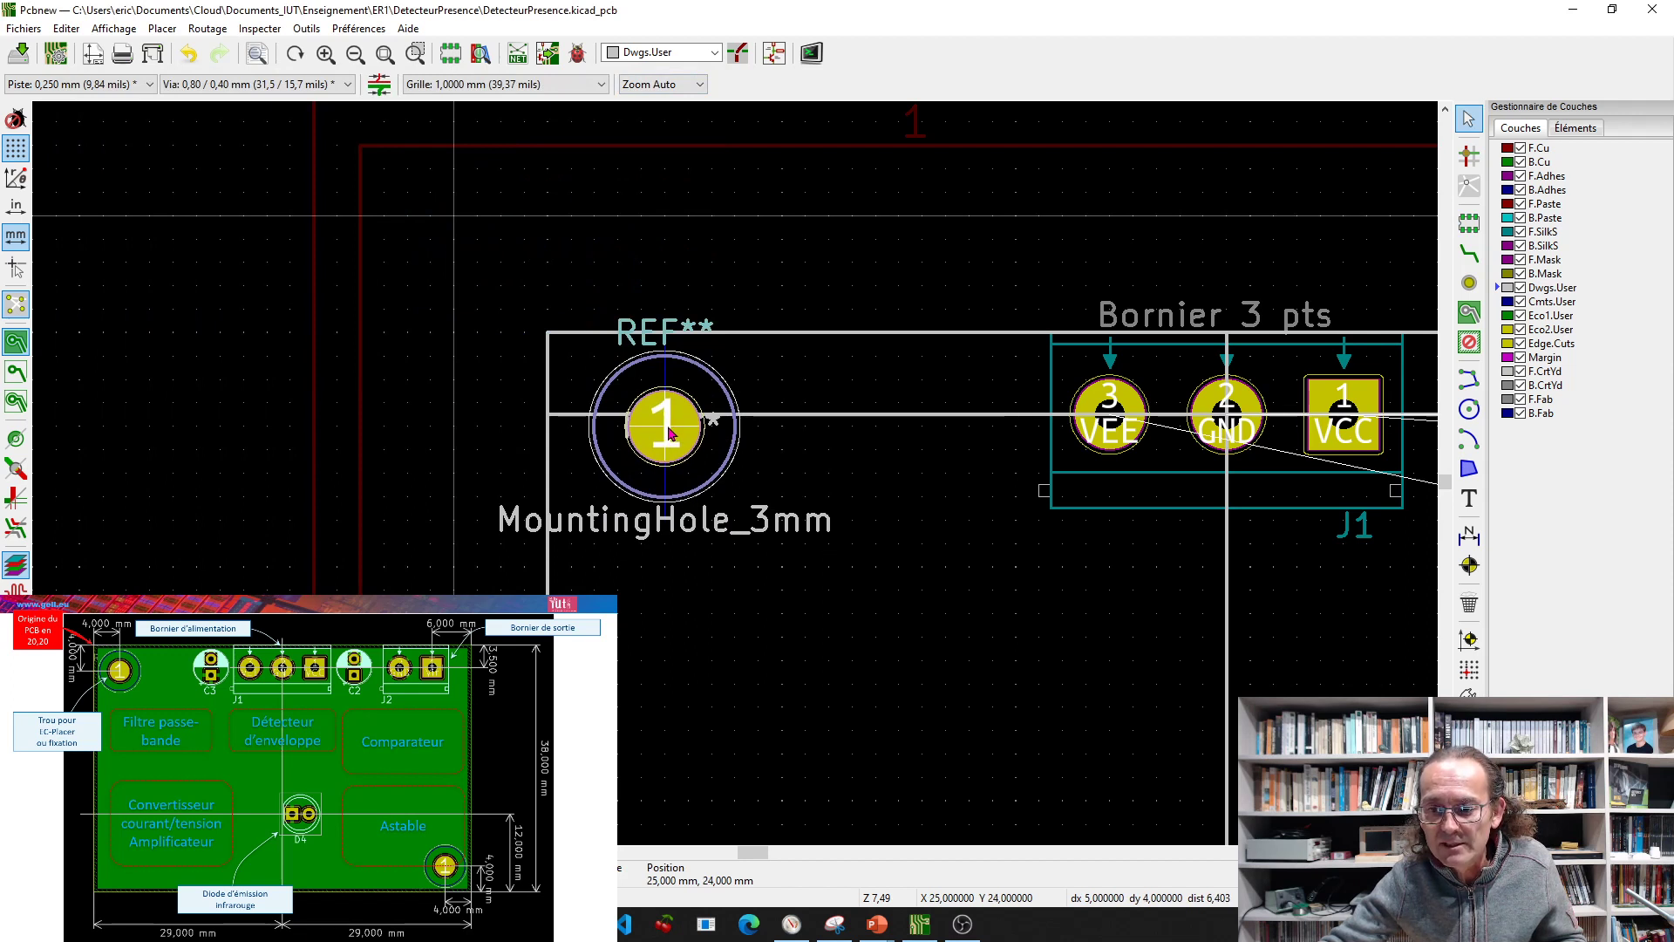
left_click_drag(669, 433, 649, 433)
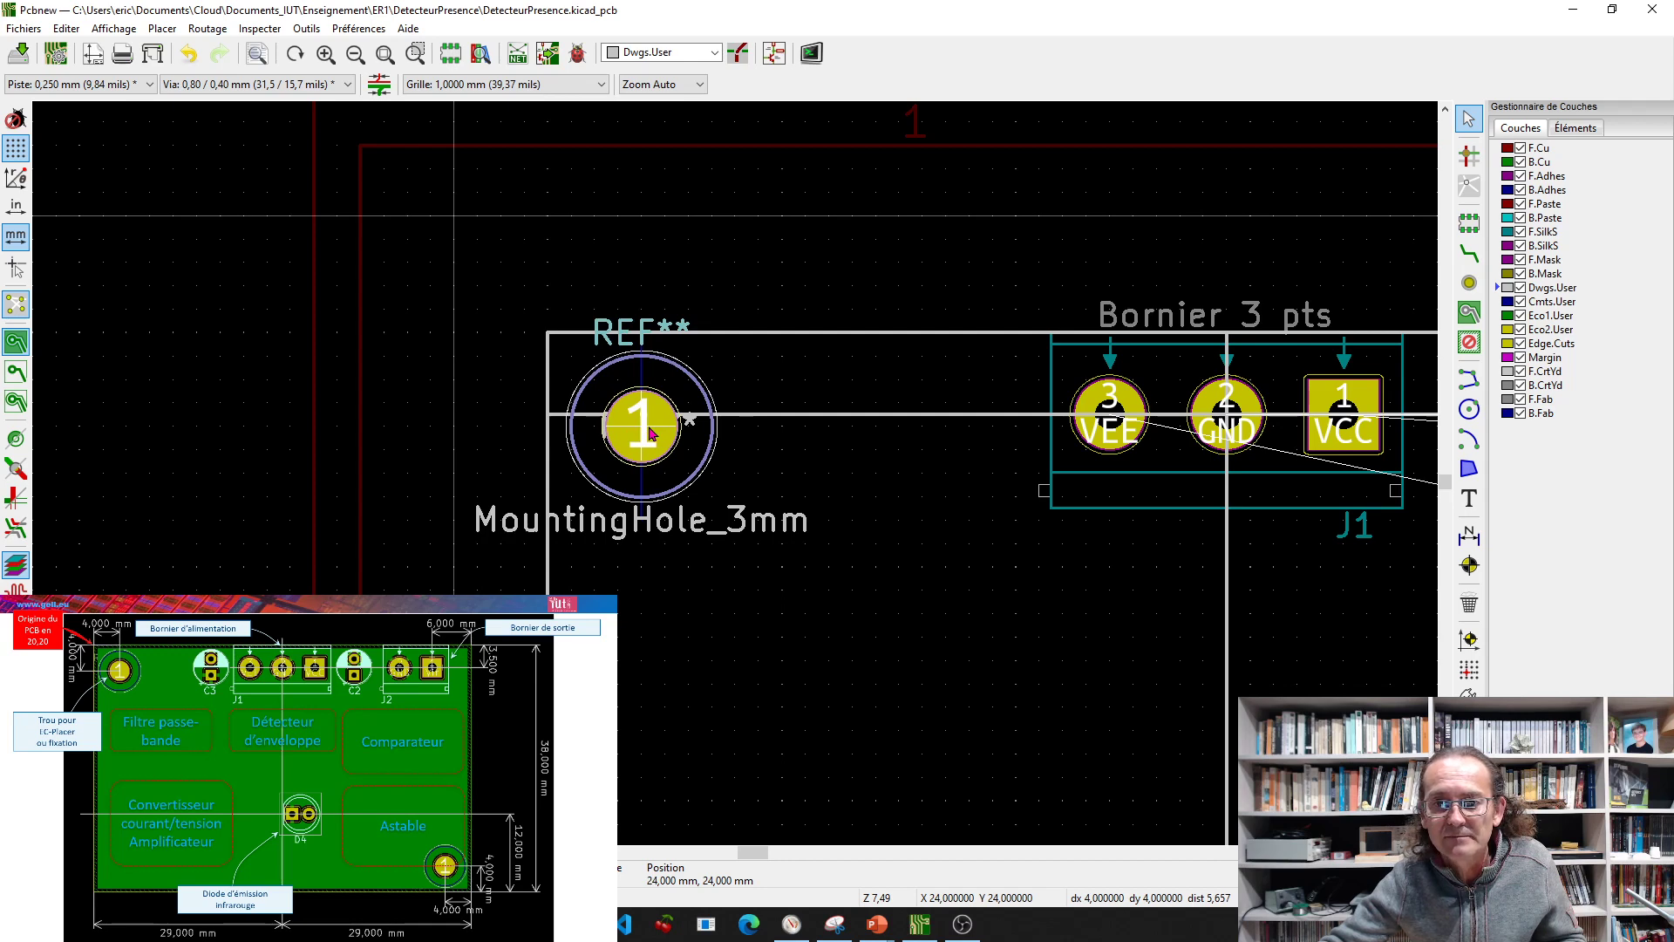
left_click_drag(649, 433, 649, 433)
Hide the F.Fab layer
scroll(804, 670, "down", 1)
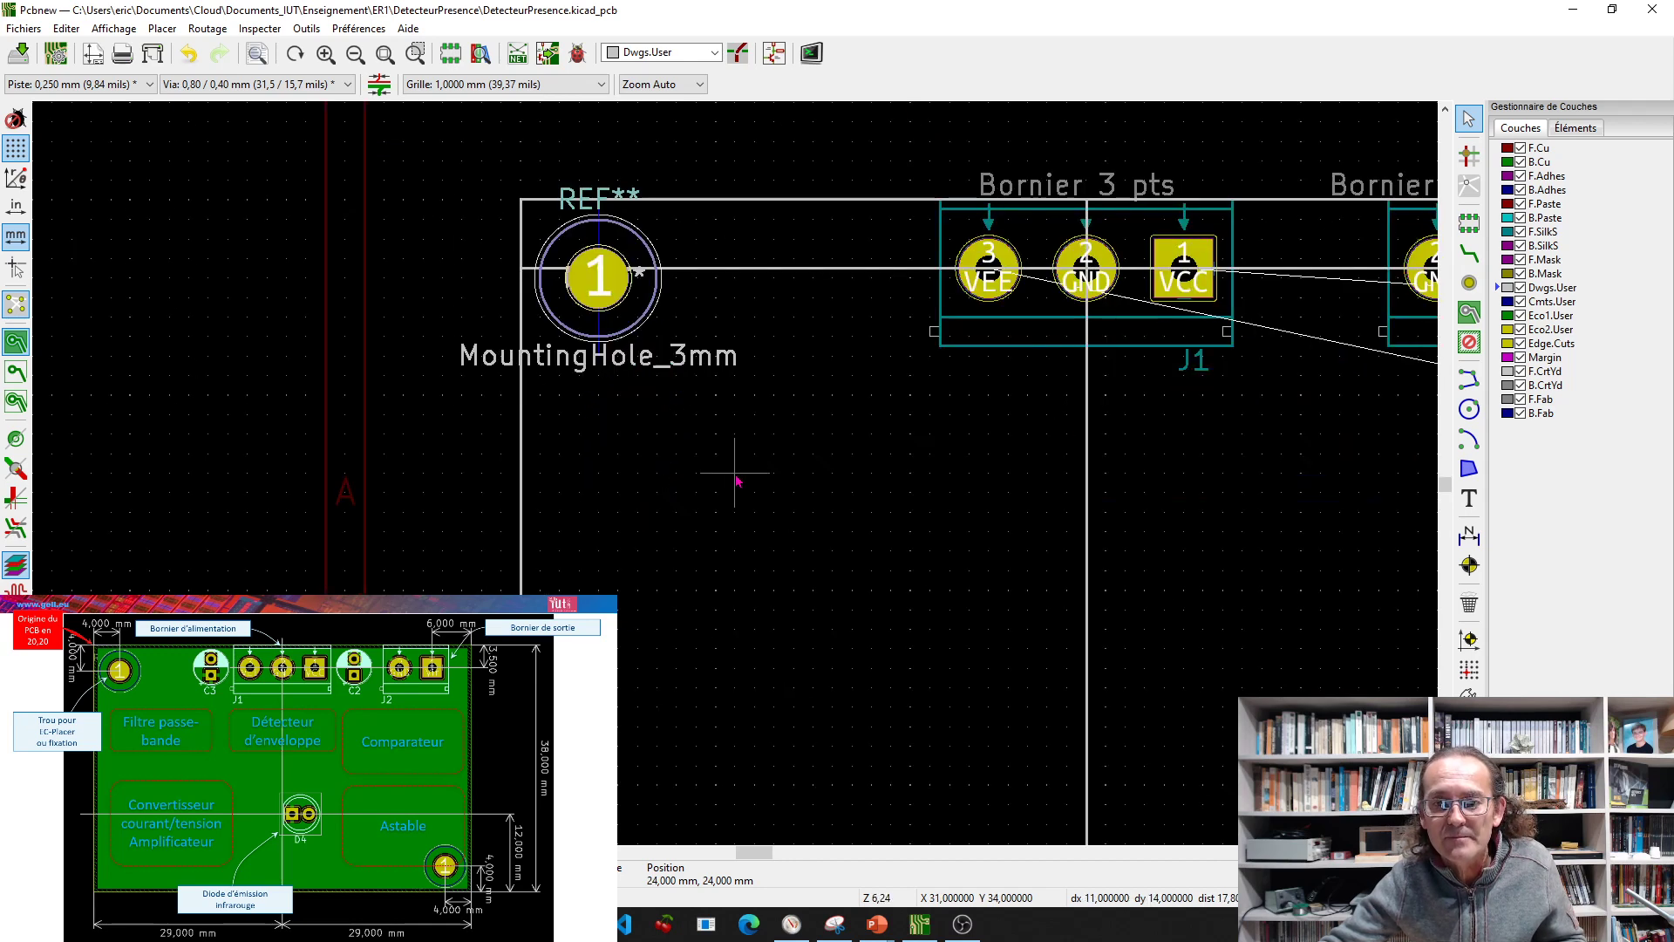
scroll(759, 475, "down", 1)
scroll(741, 479, "down", 5)
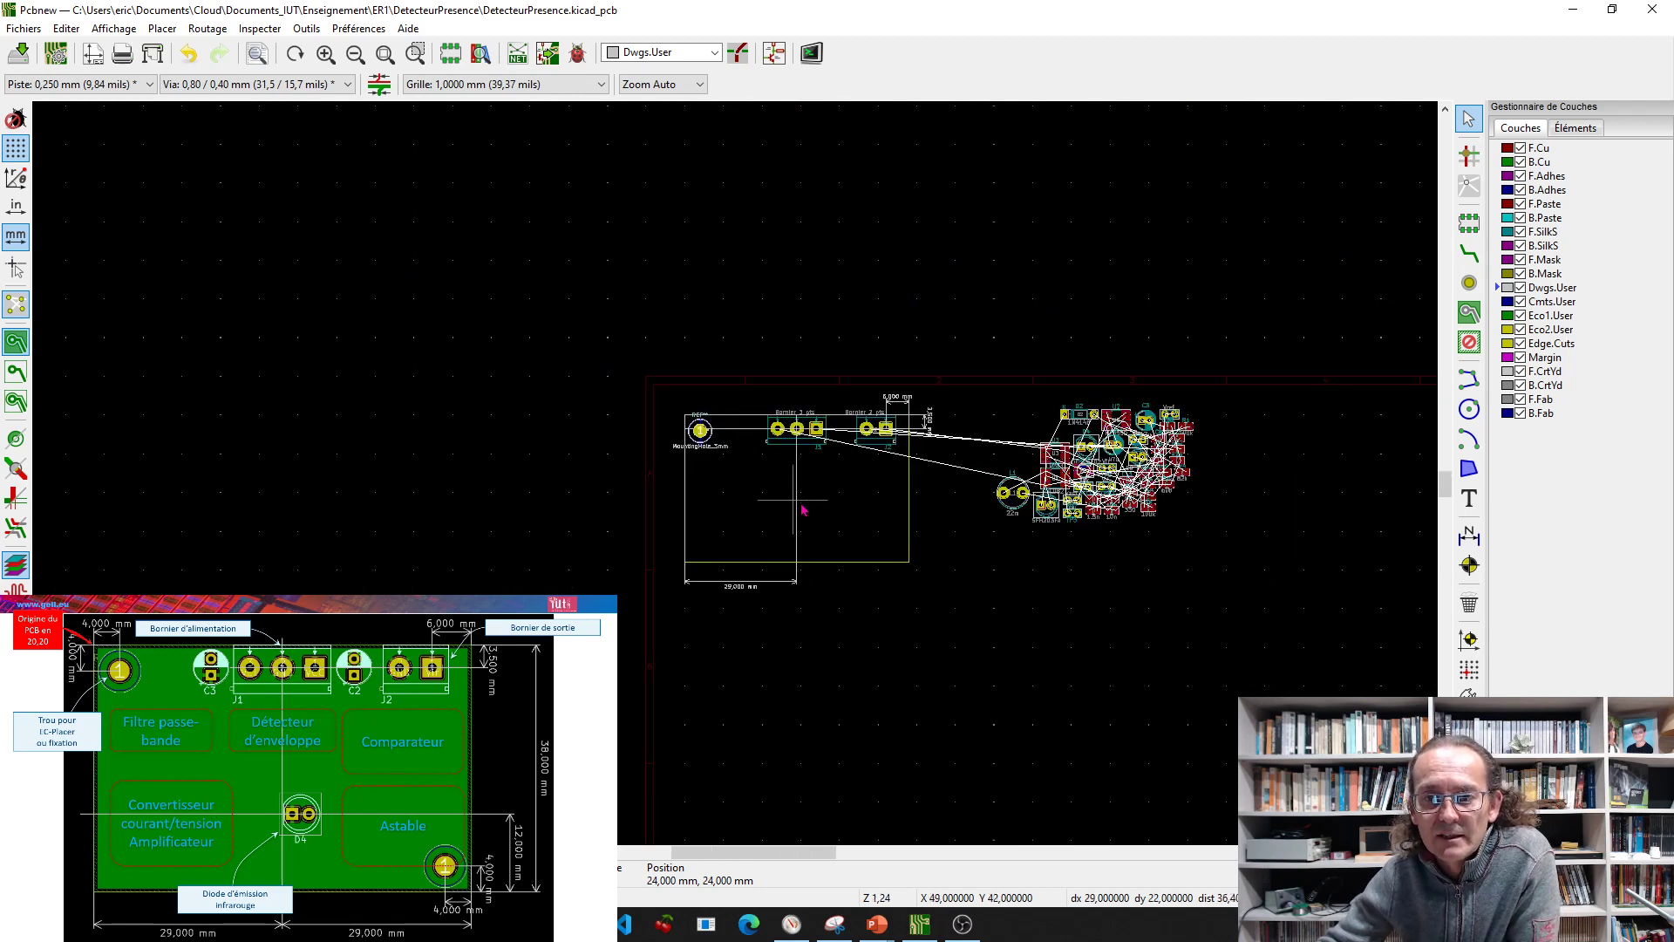
scroll(737, 467, "up", 4)
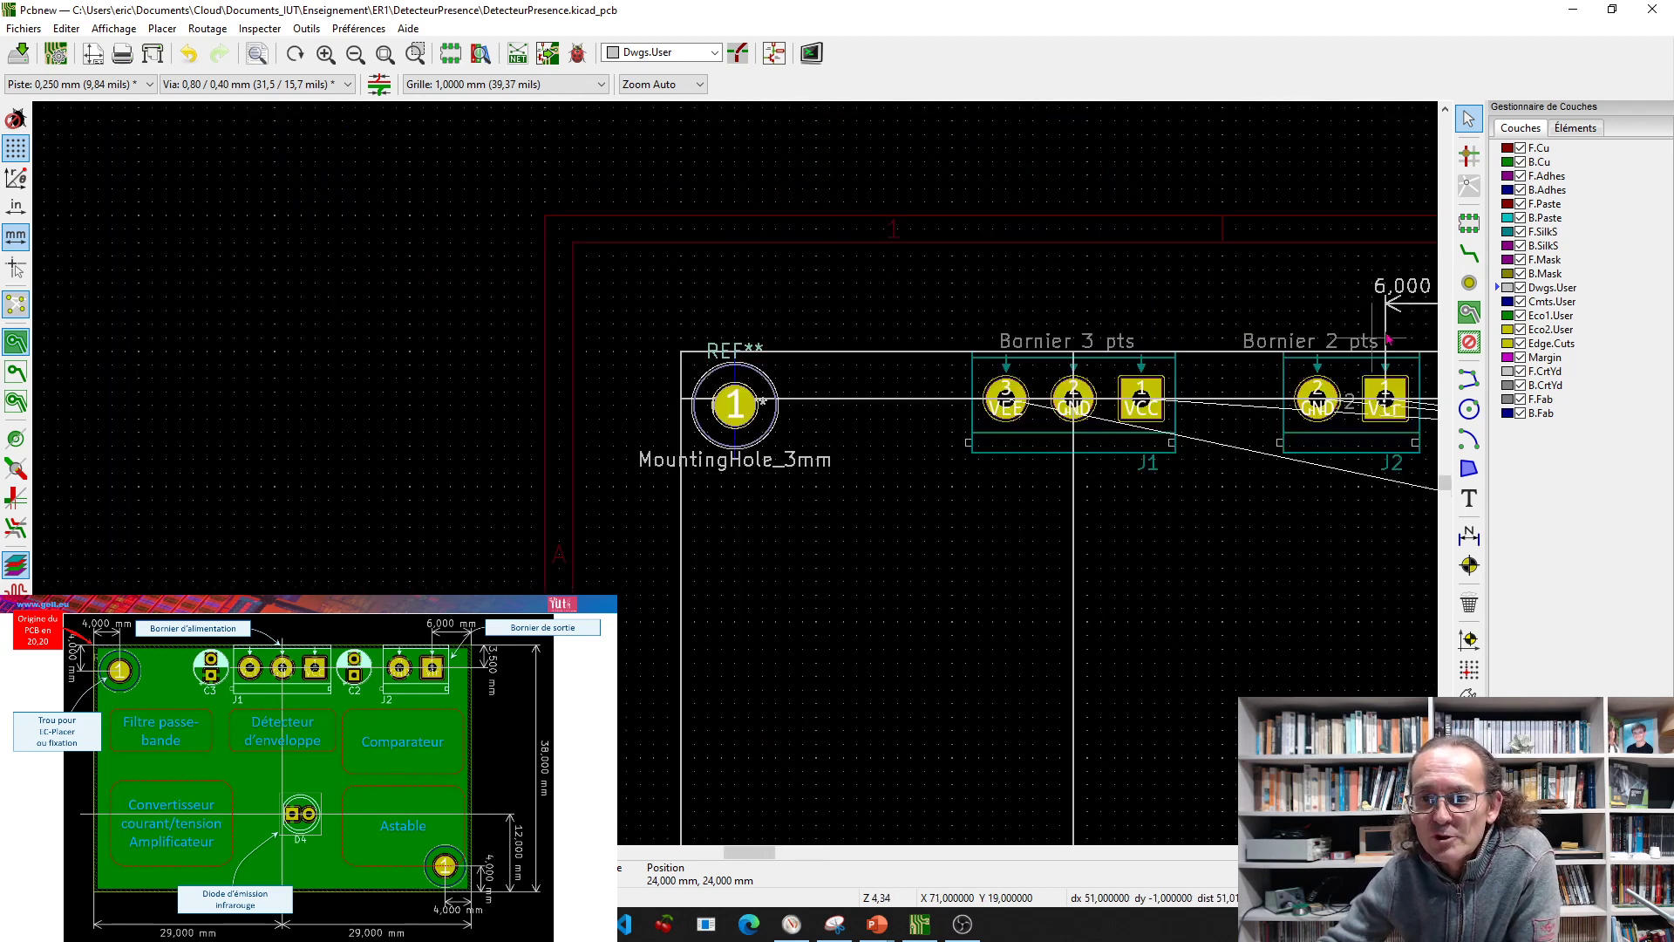
scroll(1268, 523, "down", 1)
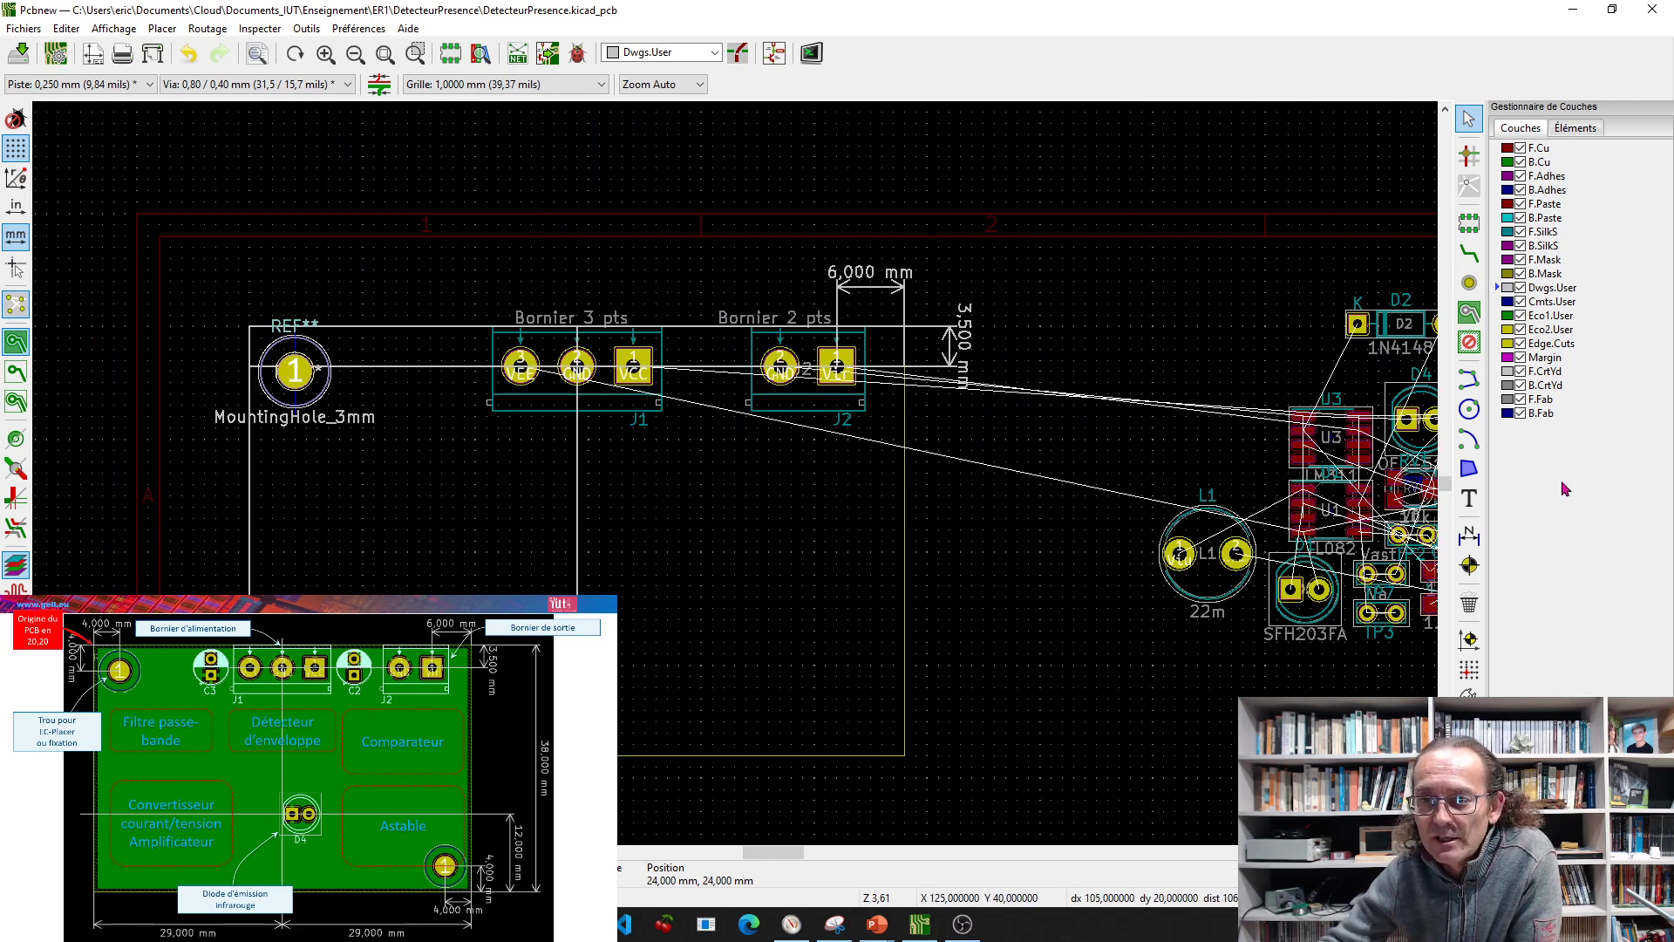
left_click(1520, 400)
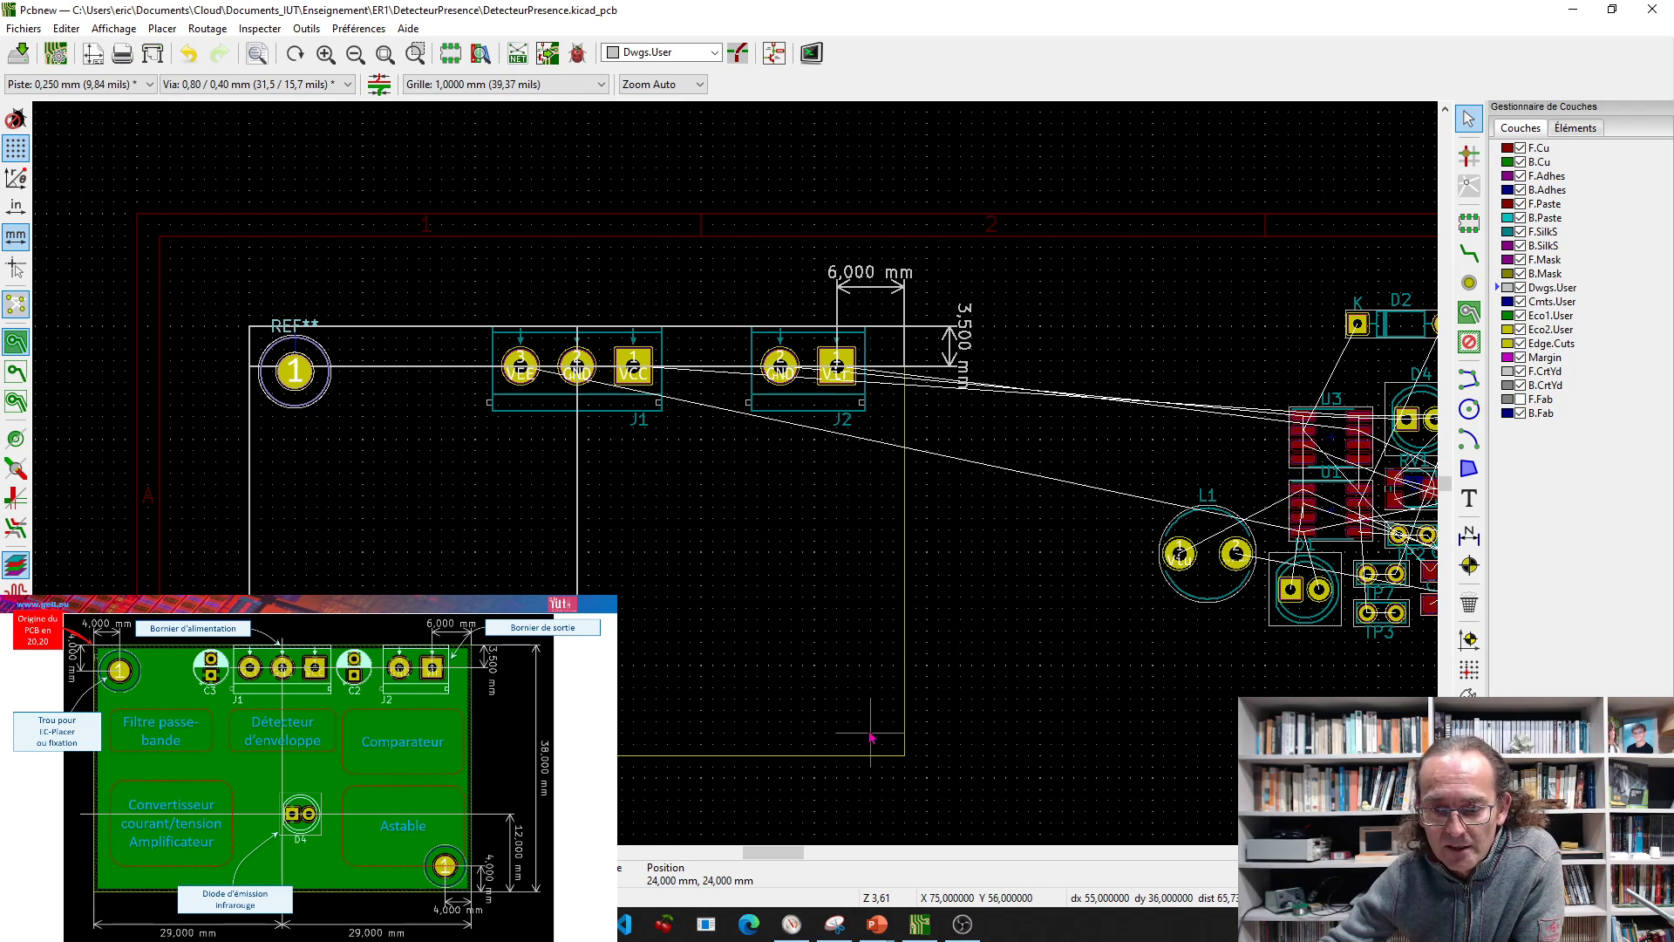
Duplicate the mounting hole and place the copy at X 74, Y 54, 4 mm from both edges at the board's lower-right corner
right_click(293, 378)
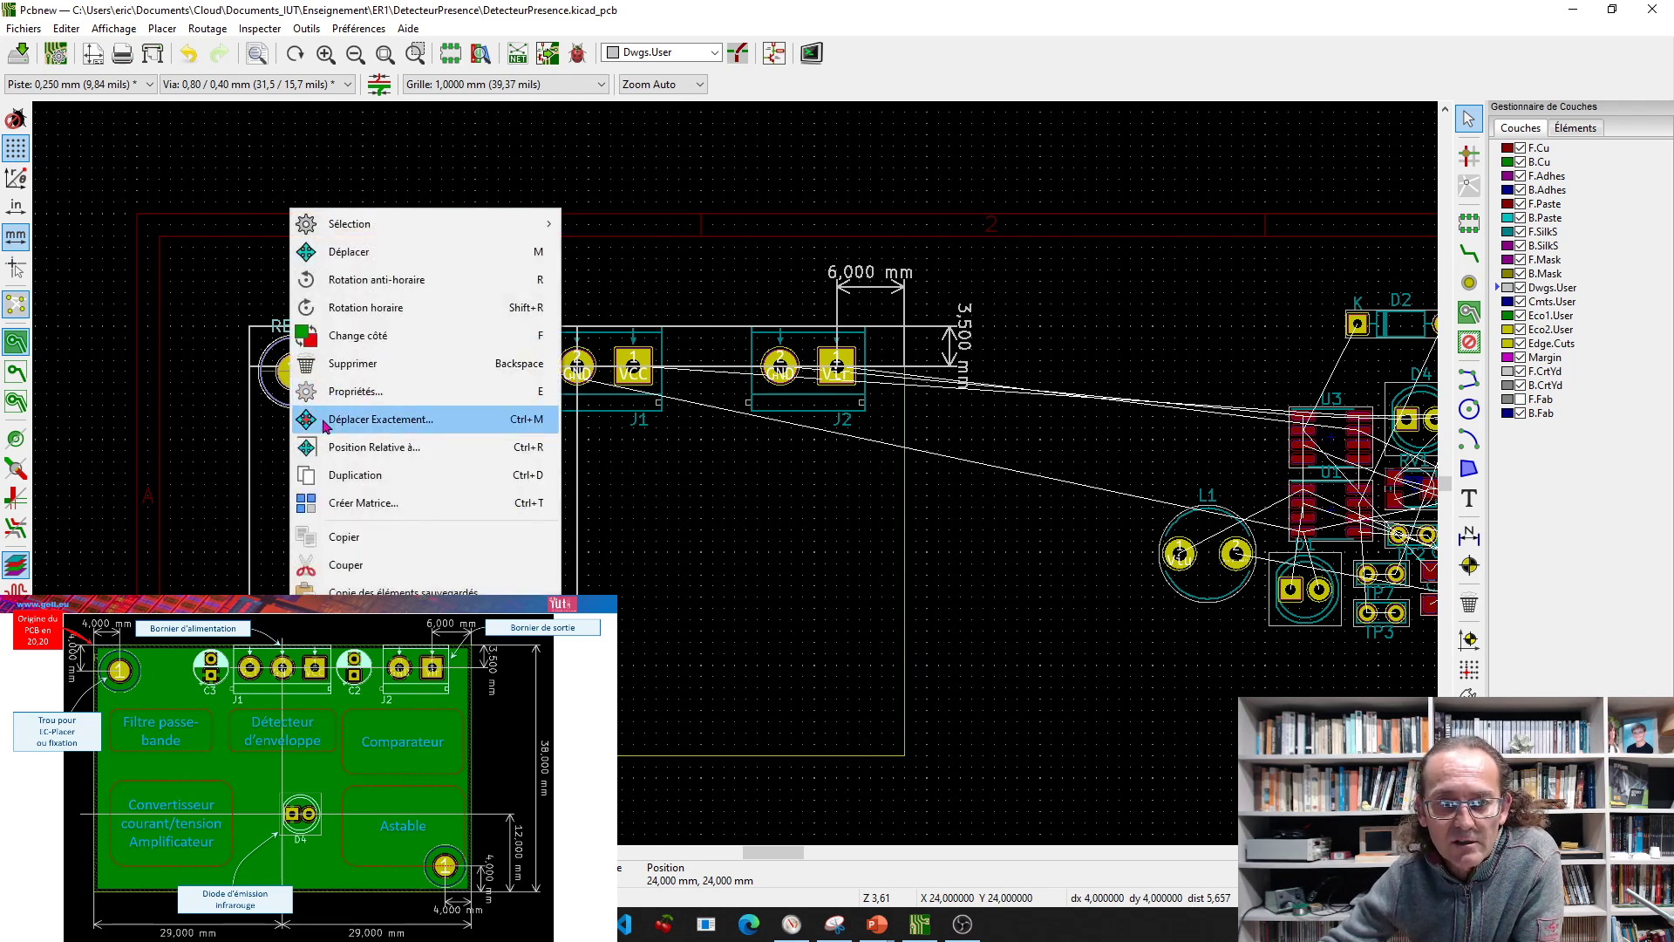
left_click(341, 474)
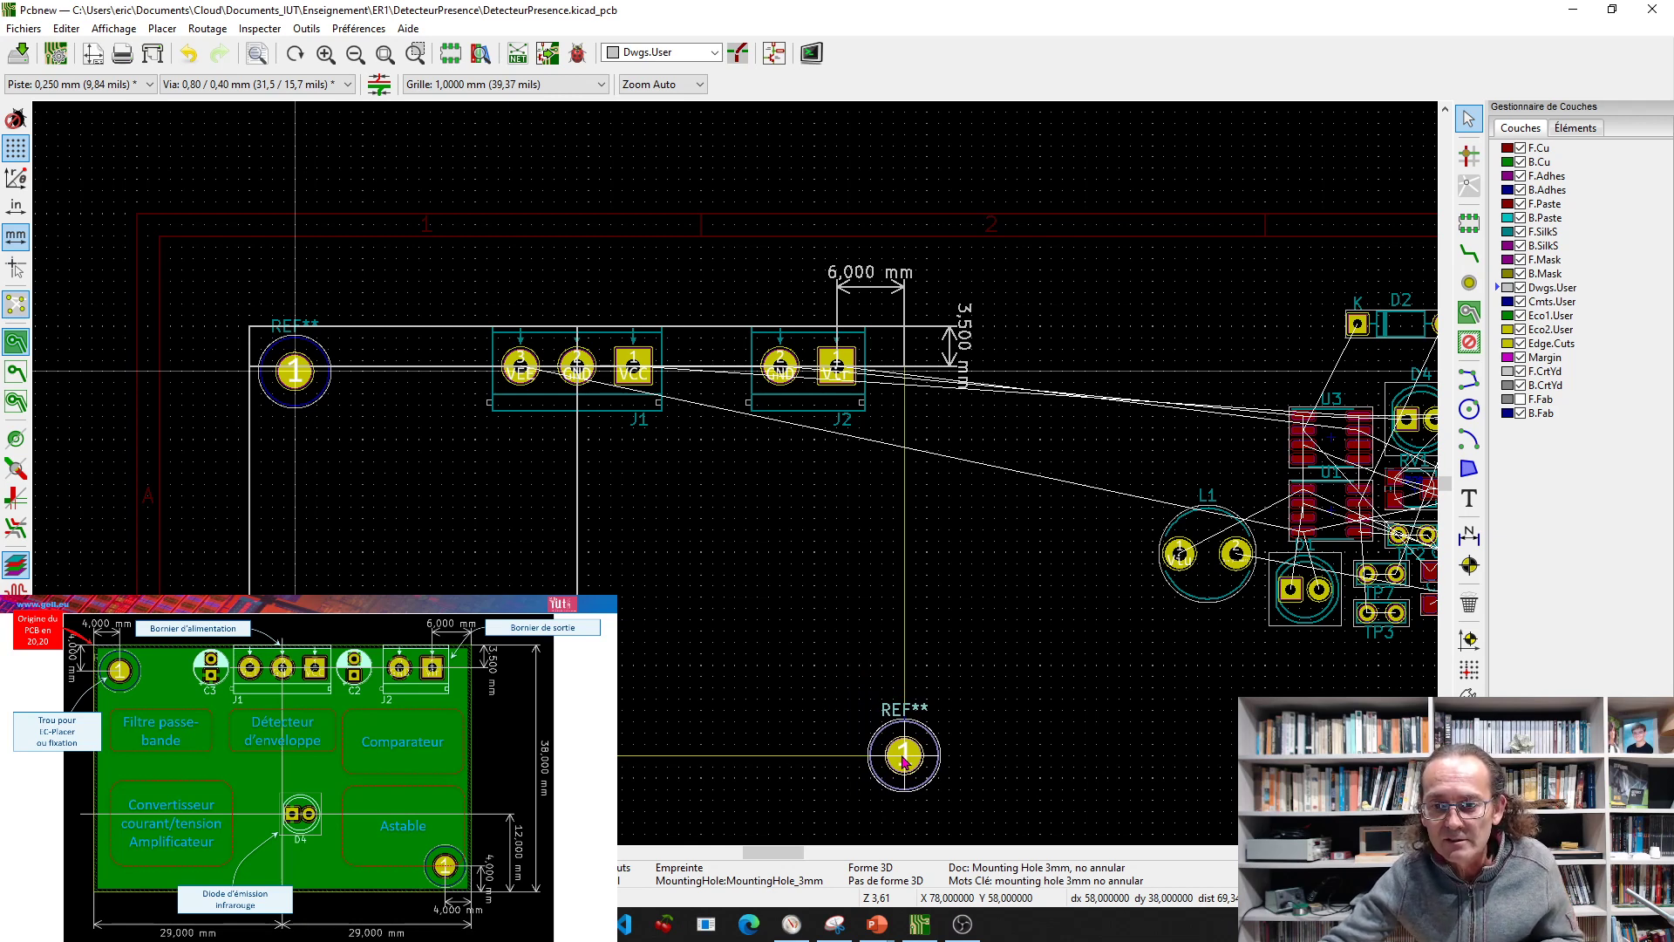
key("space")
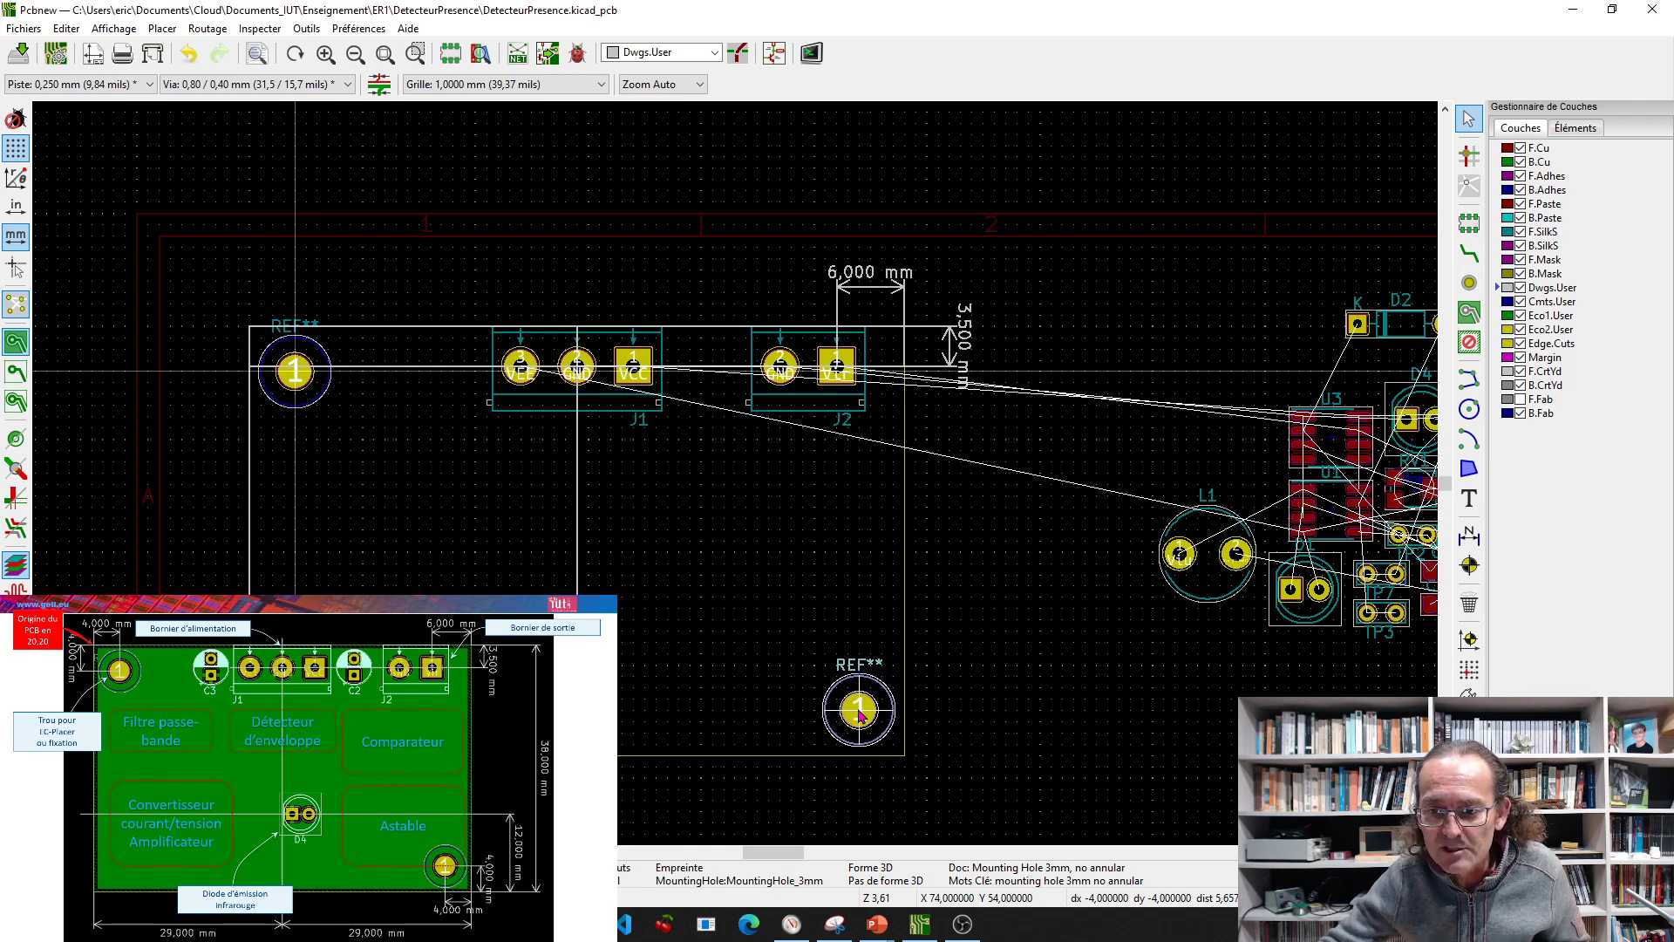
left_click(859, 711)
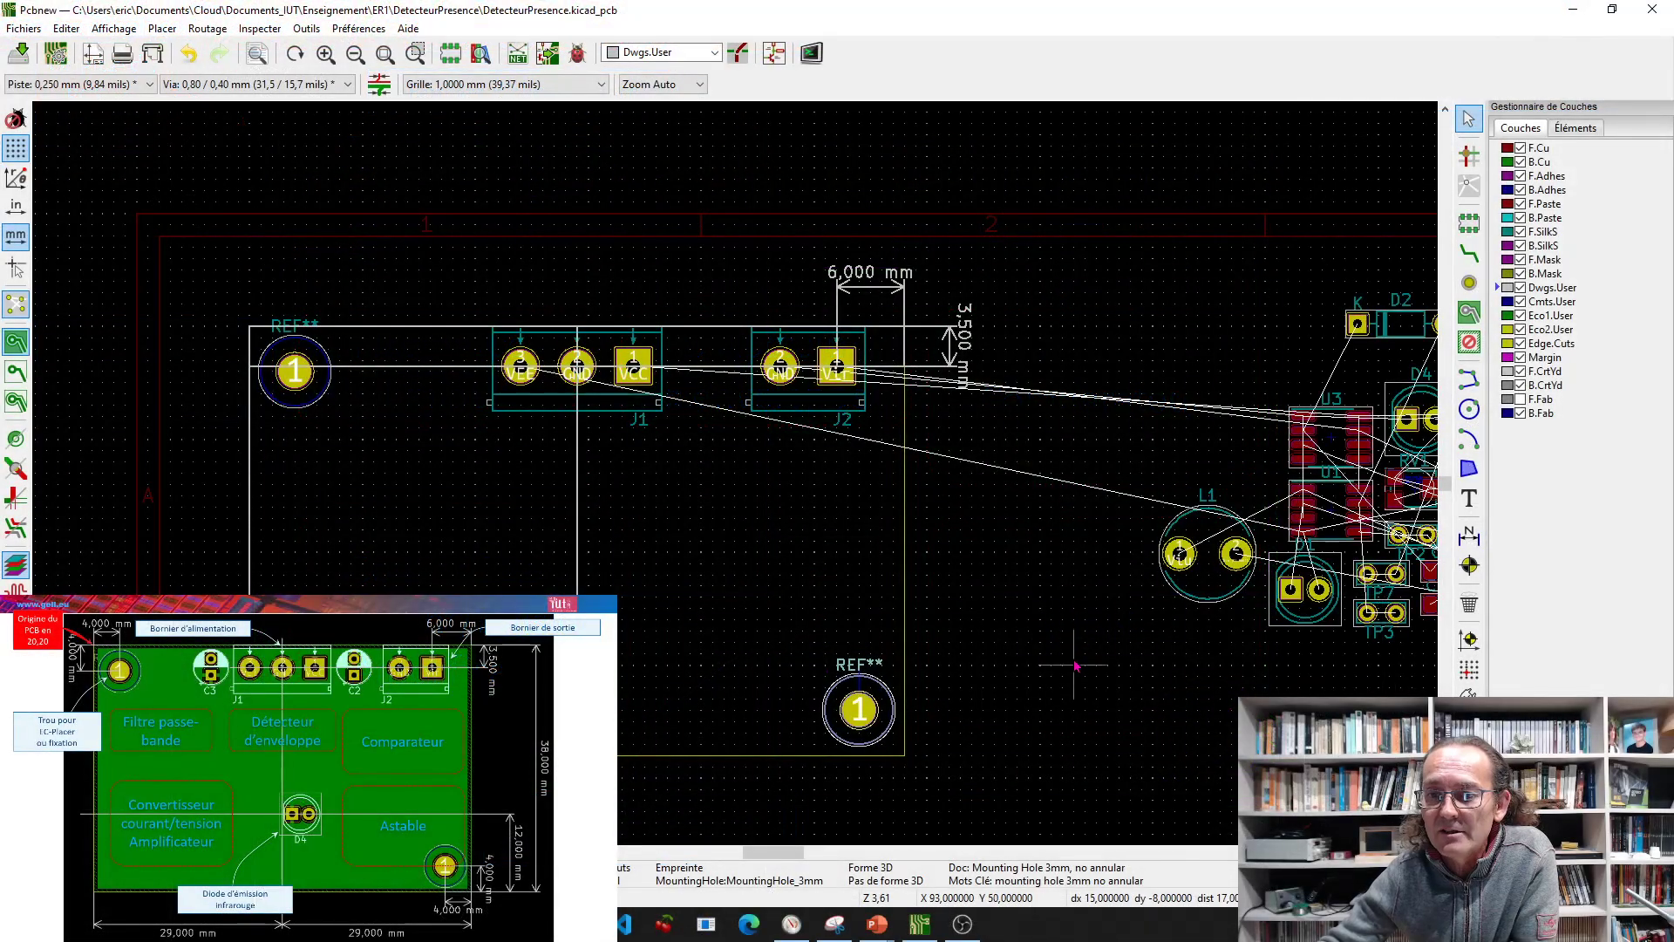
Switch to the Eeschema schematic, select the infrared emitter diode D4 (OFL-5102), and return to Pcbnew with its footprint selected
scroll(1216, 619, "down", 1)
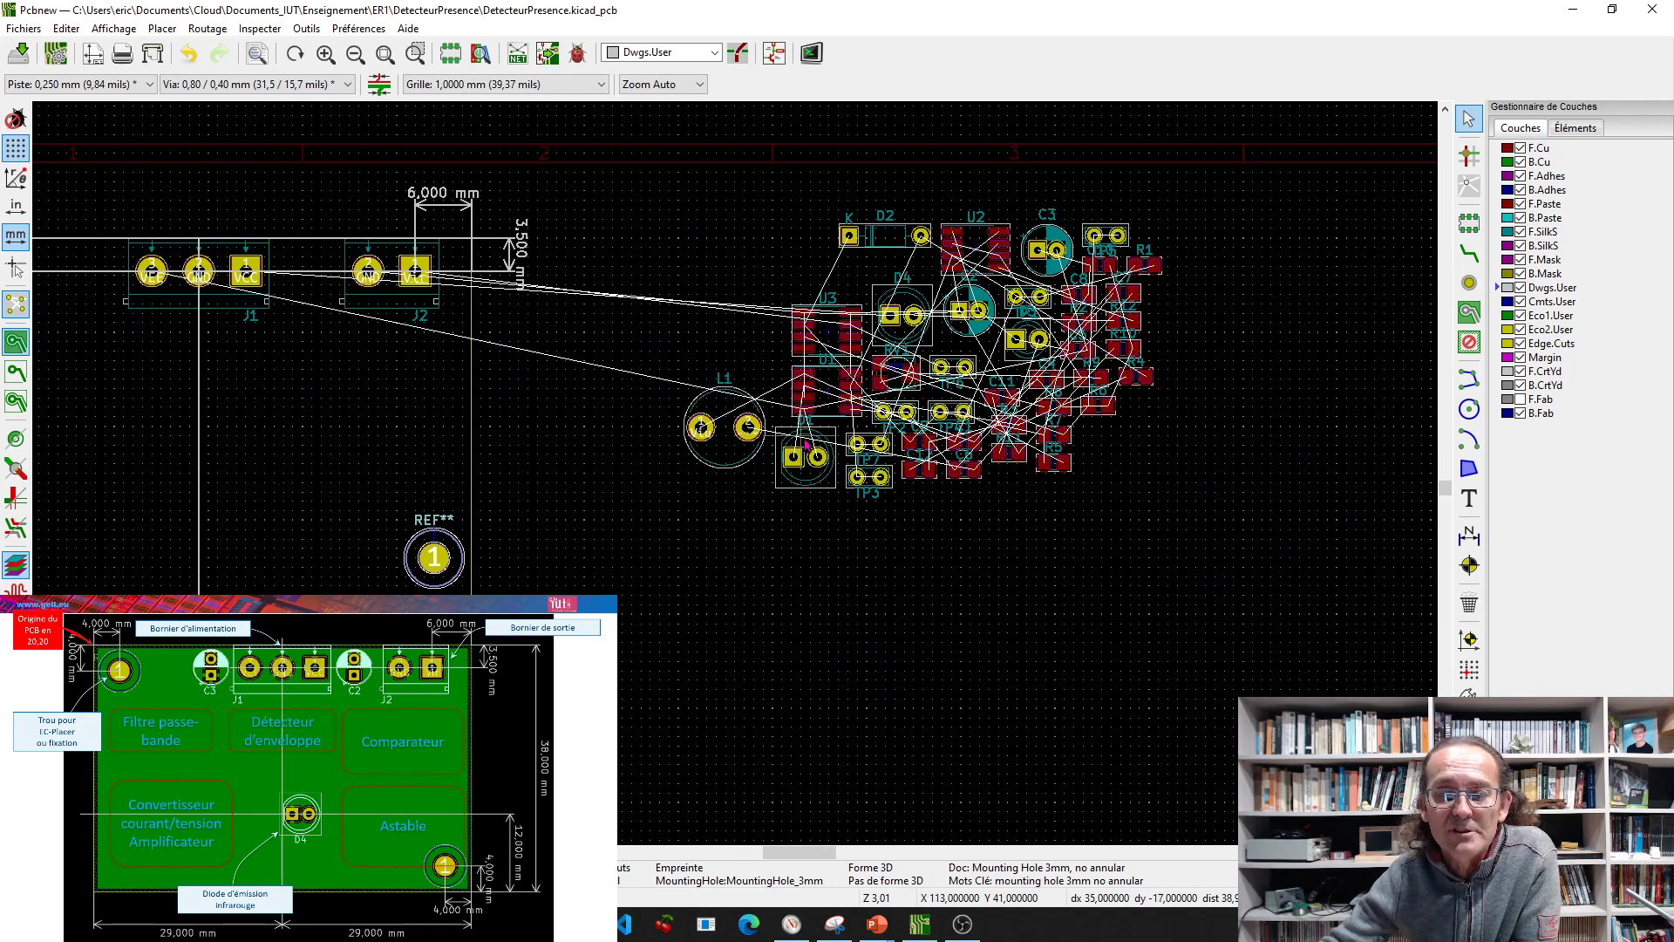
key("super+Tab")
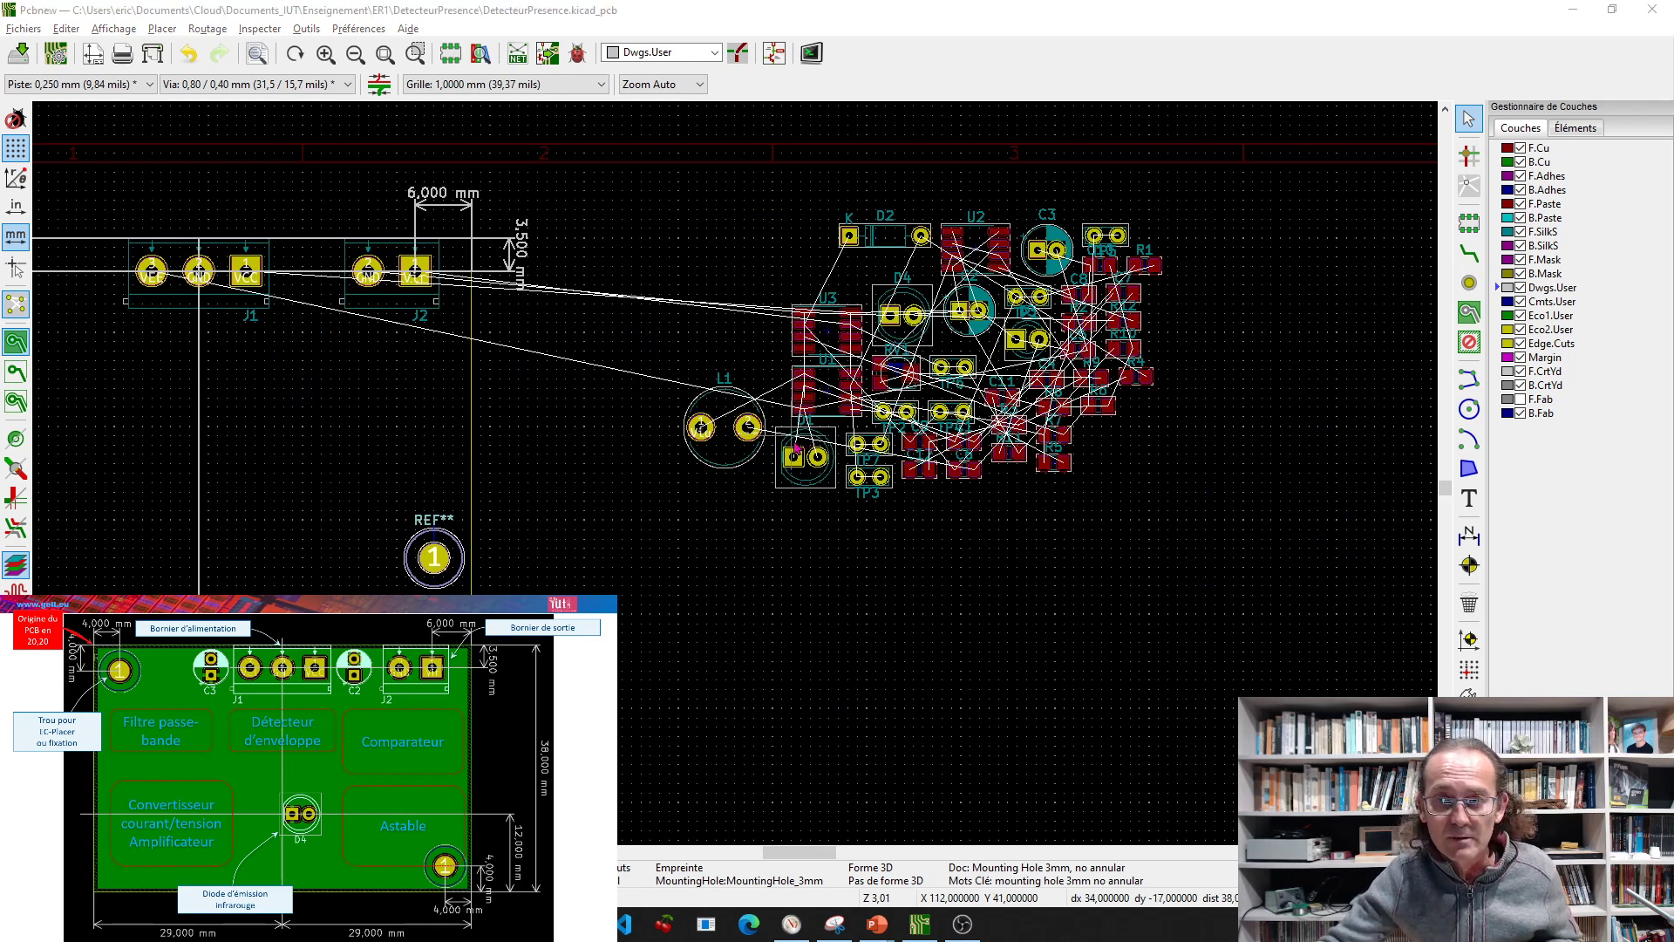
key("Right")
key("Return")
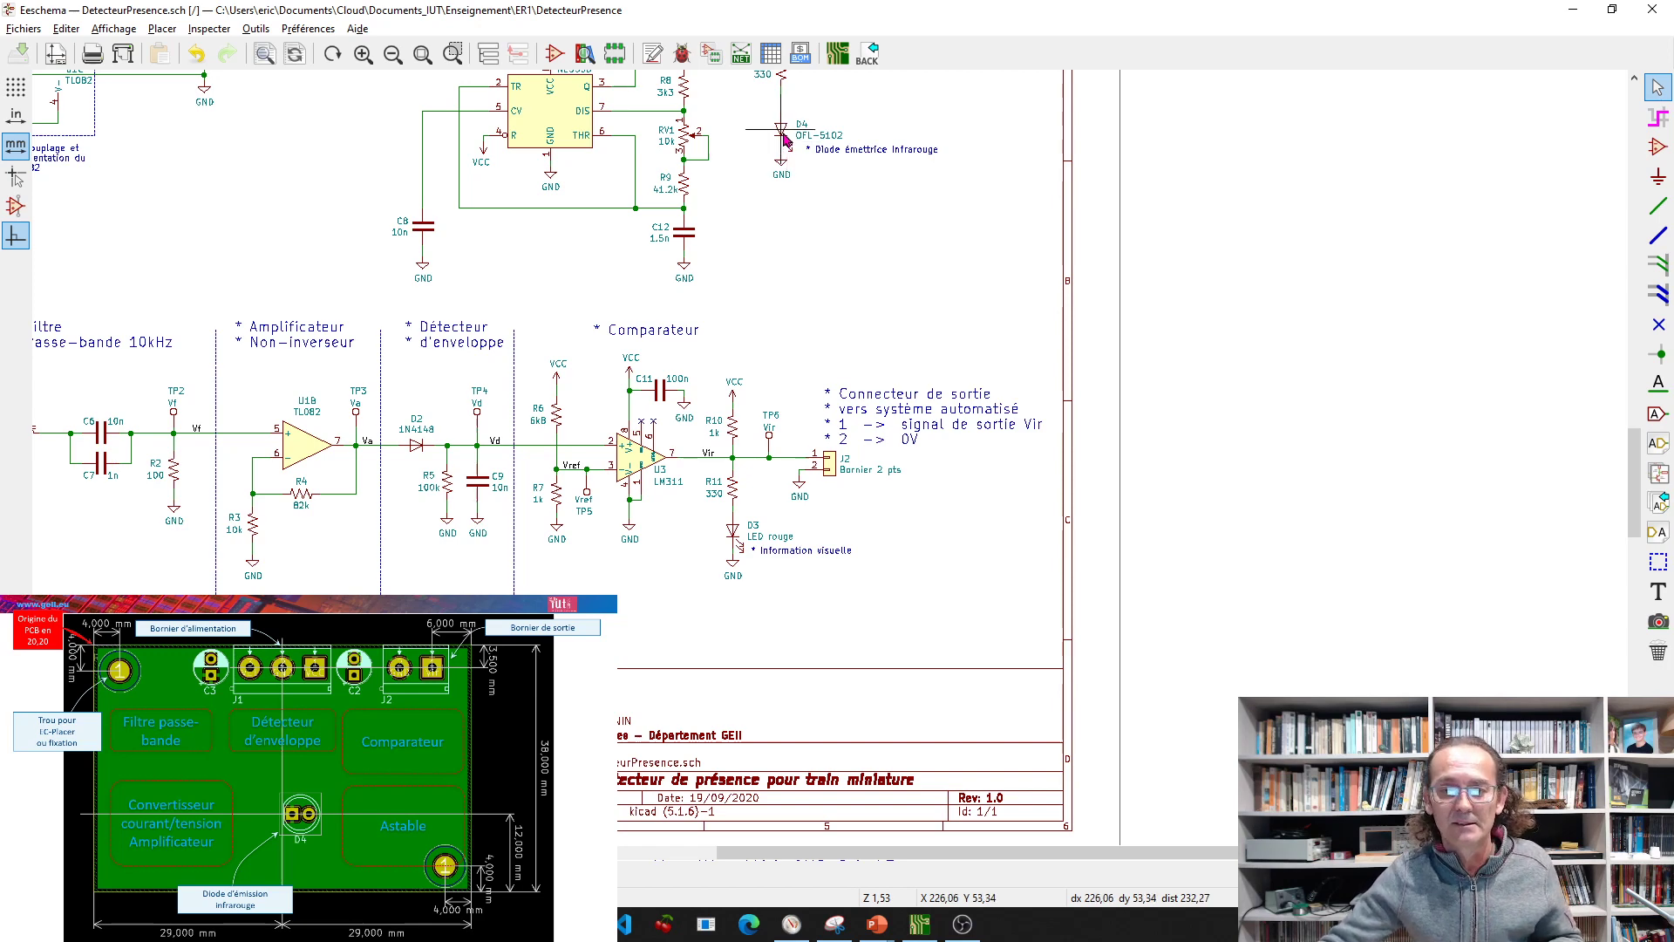
key("alt+Tab")
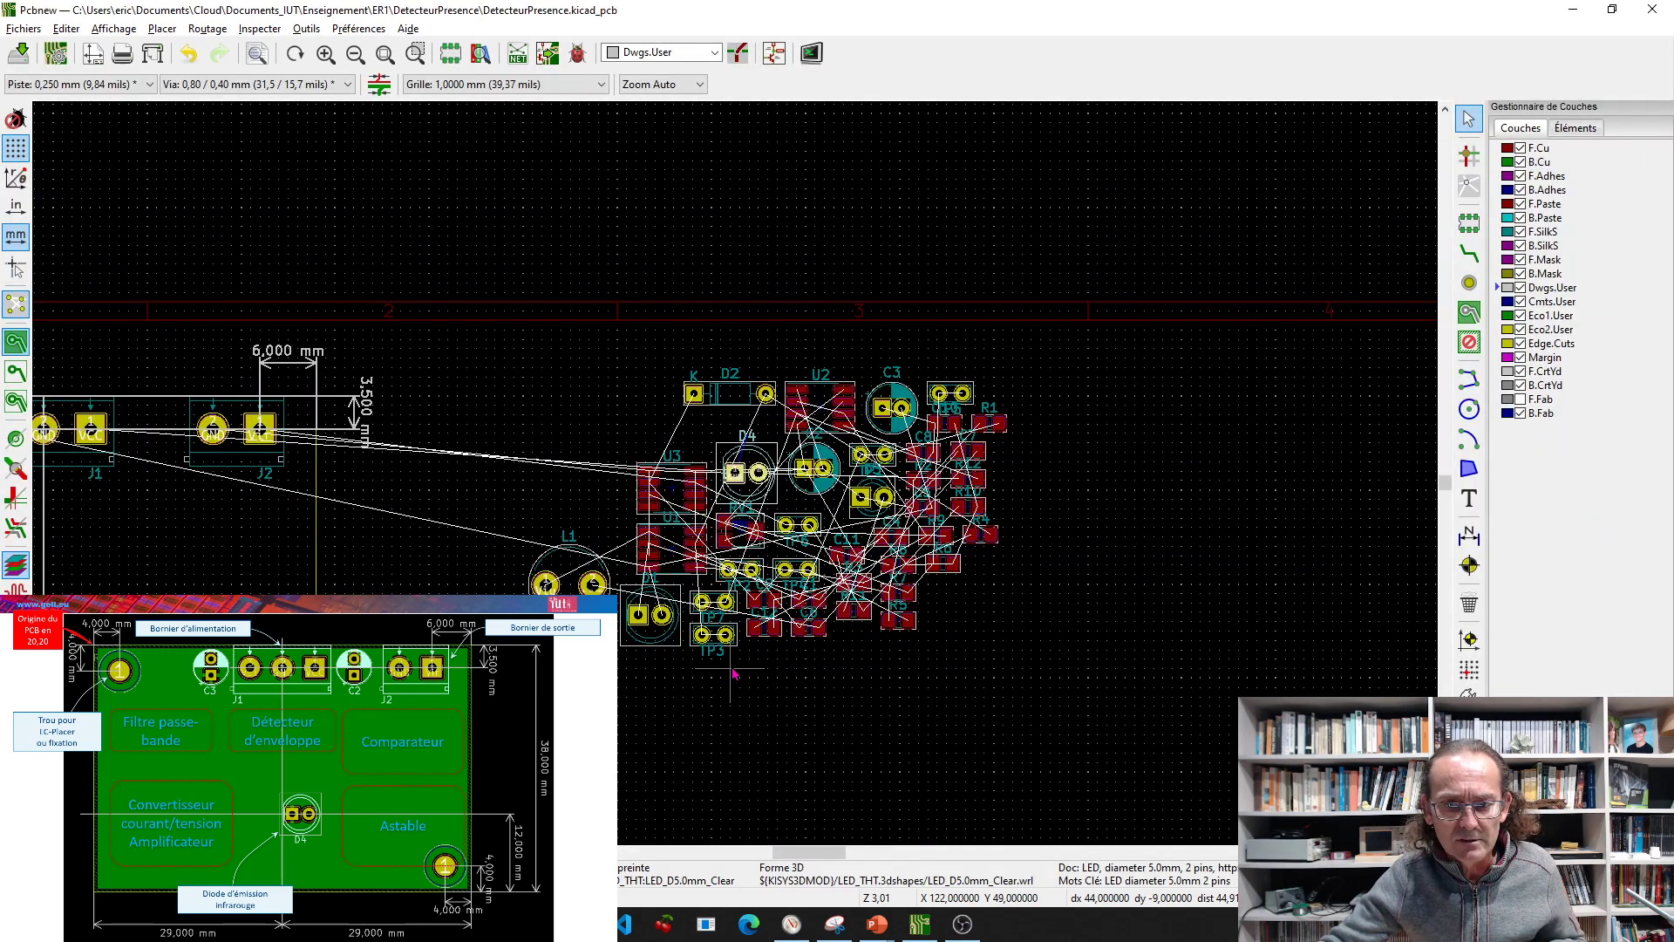
Move D4 onto the board just right of the 29 mm vertical line, with its pads 12 mm above the lower edge
scroll(708, 598, "up", 1)
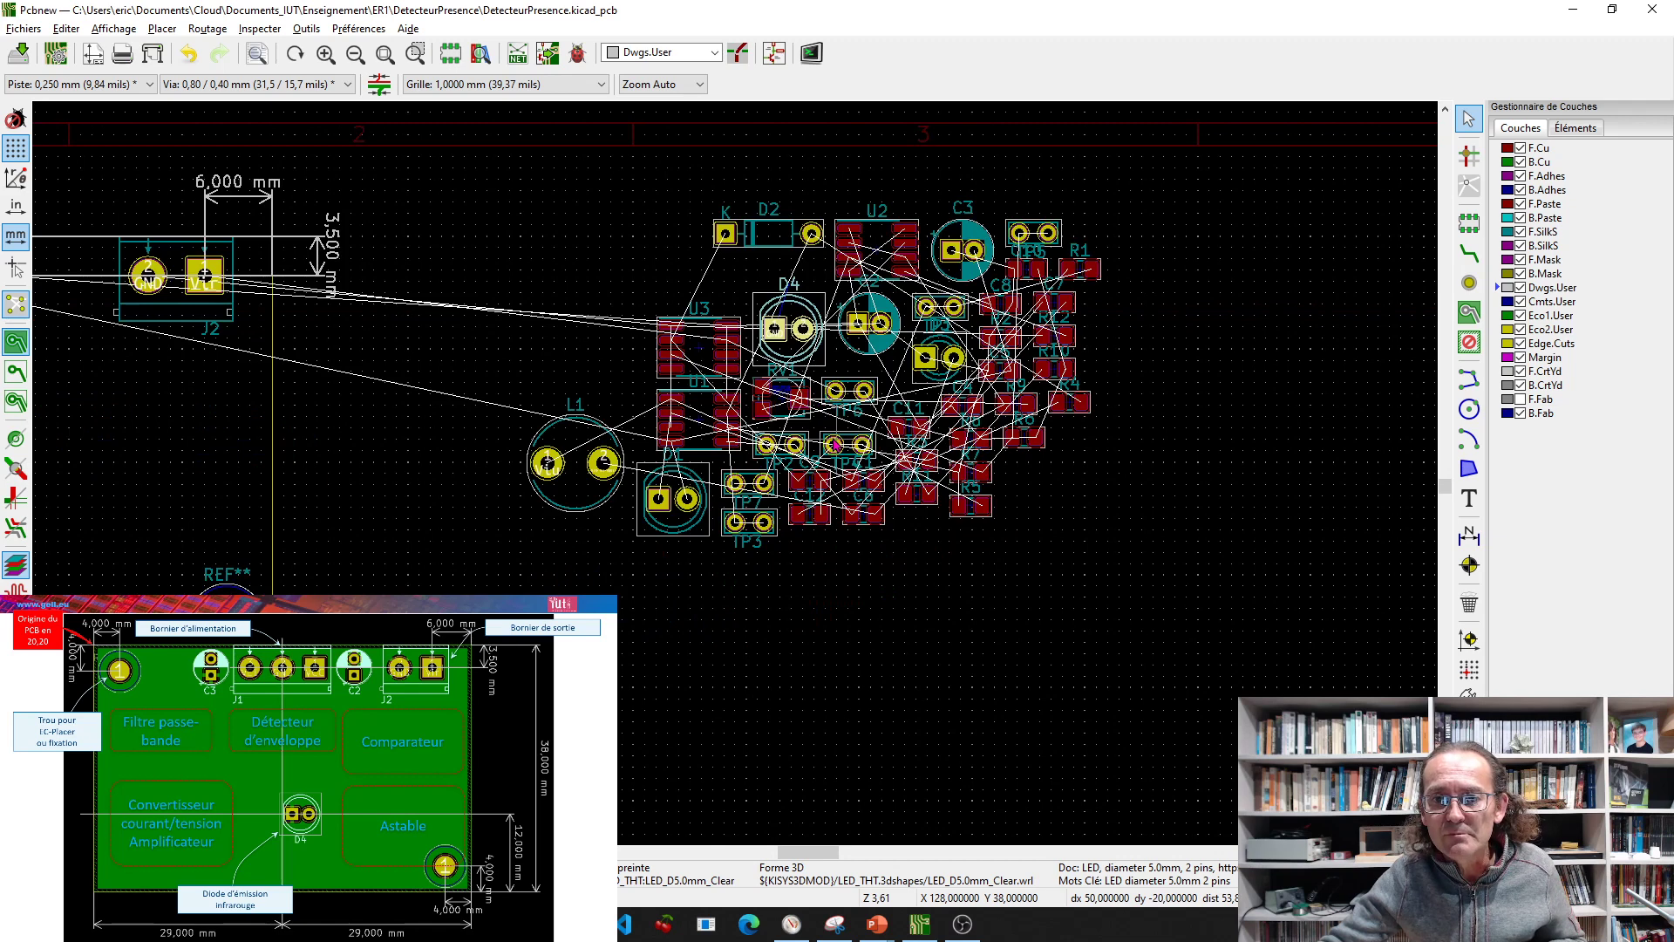
key("alt")
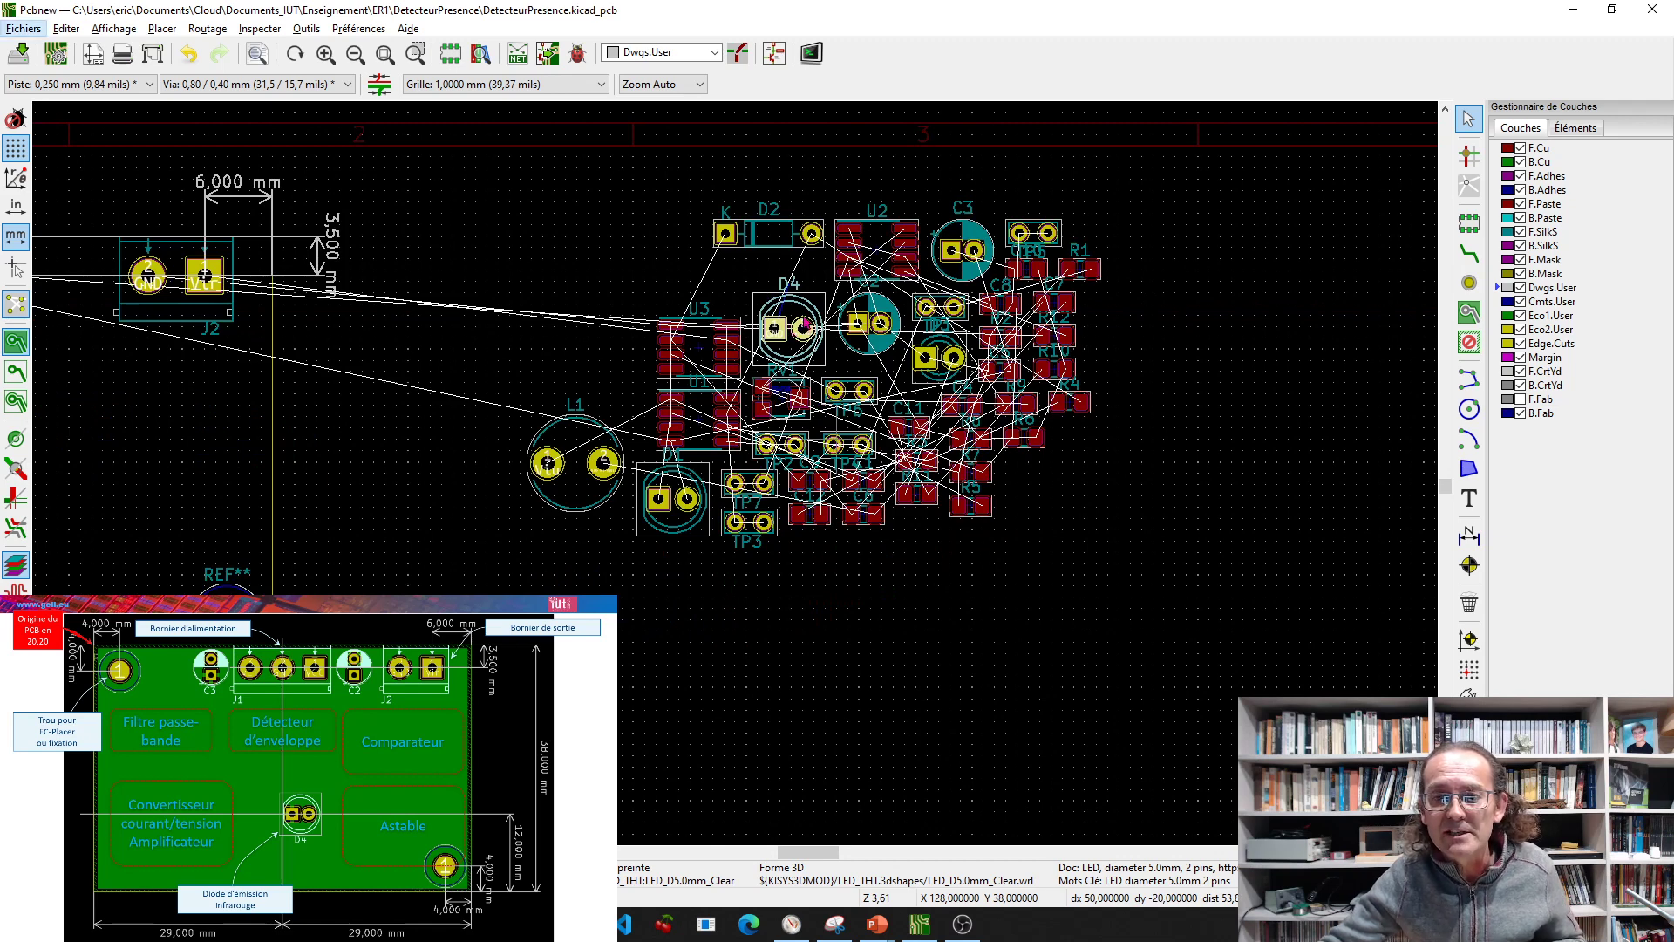
left_click_drag(803, 324, 248, 668)
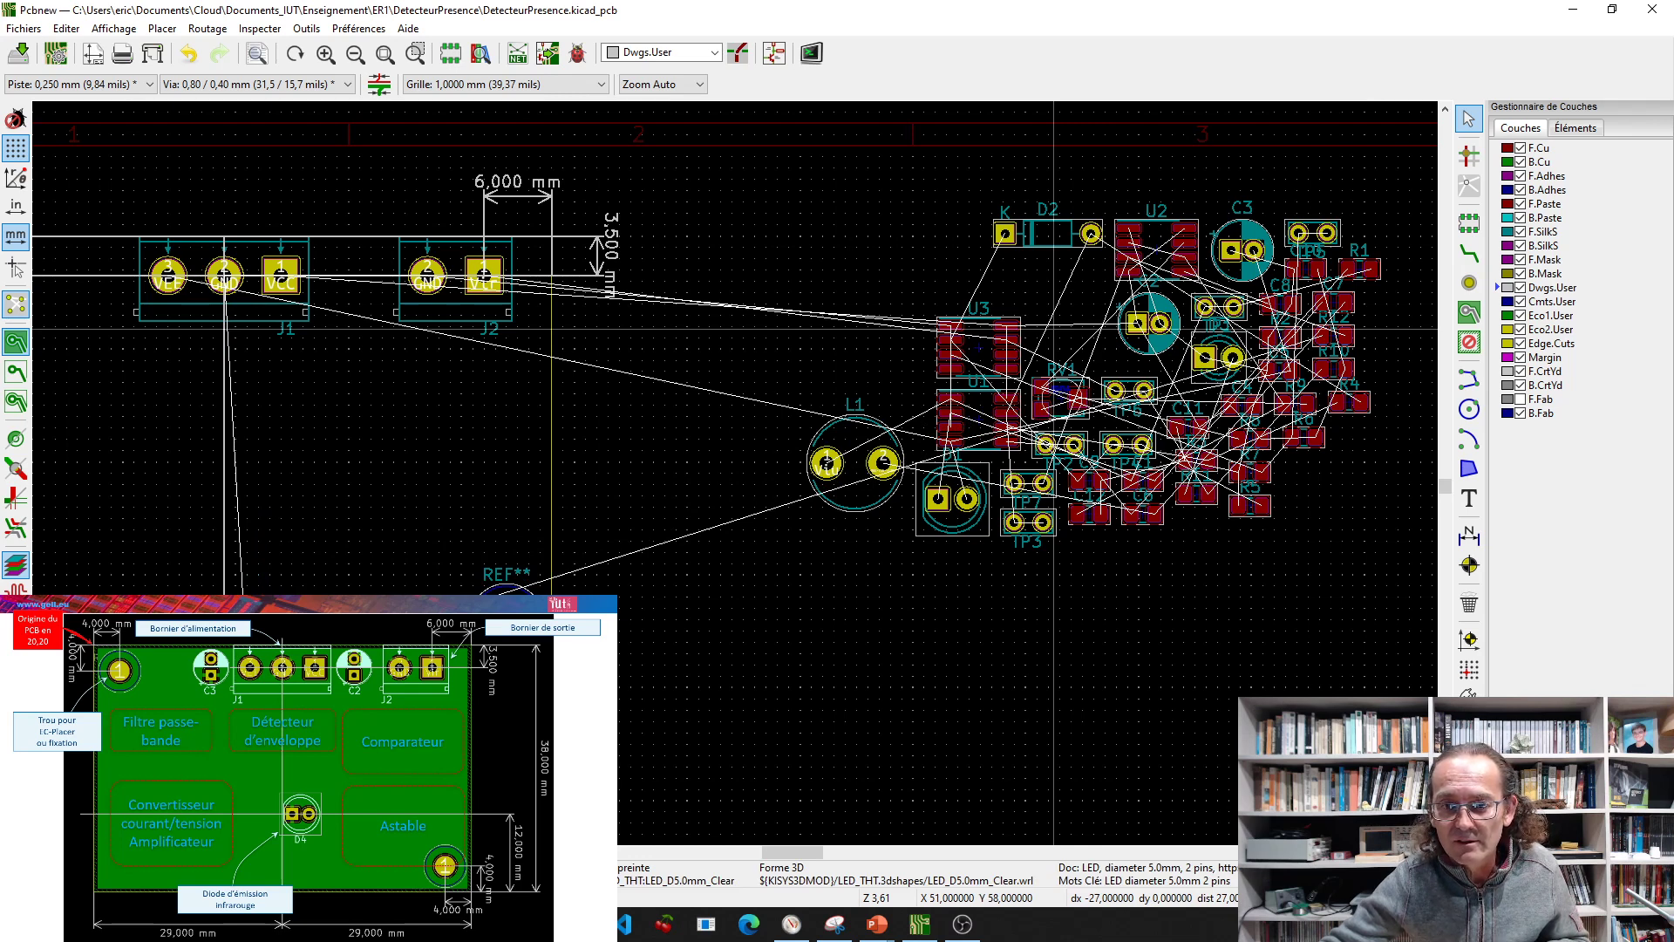
key("space")
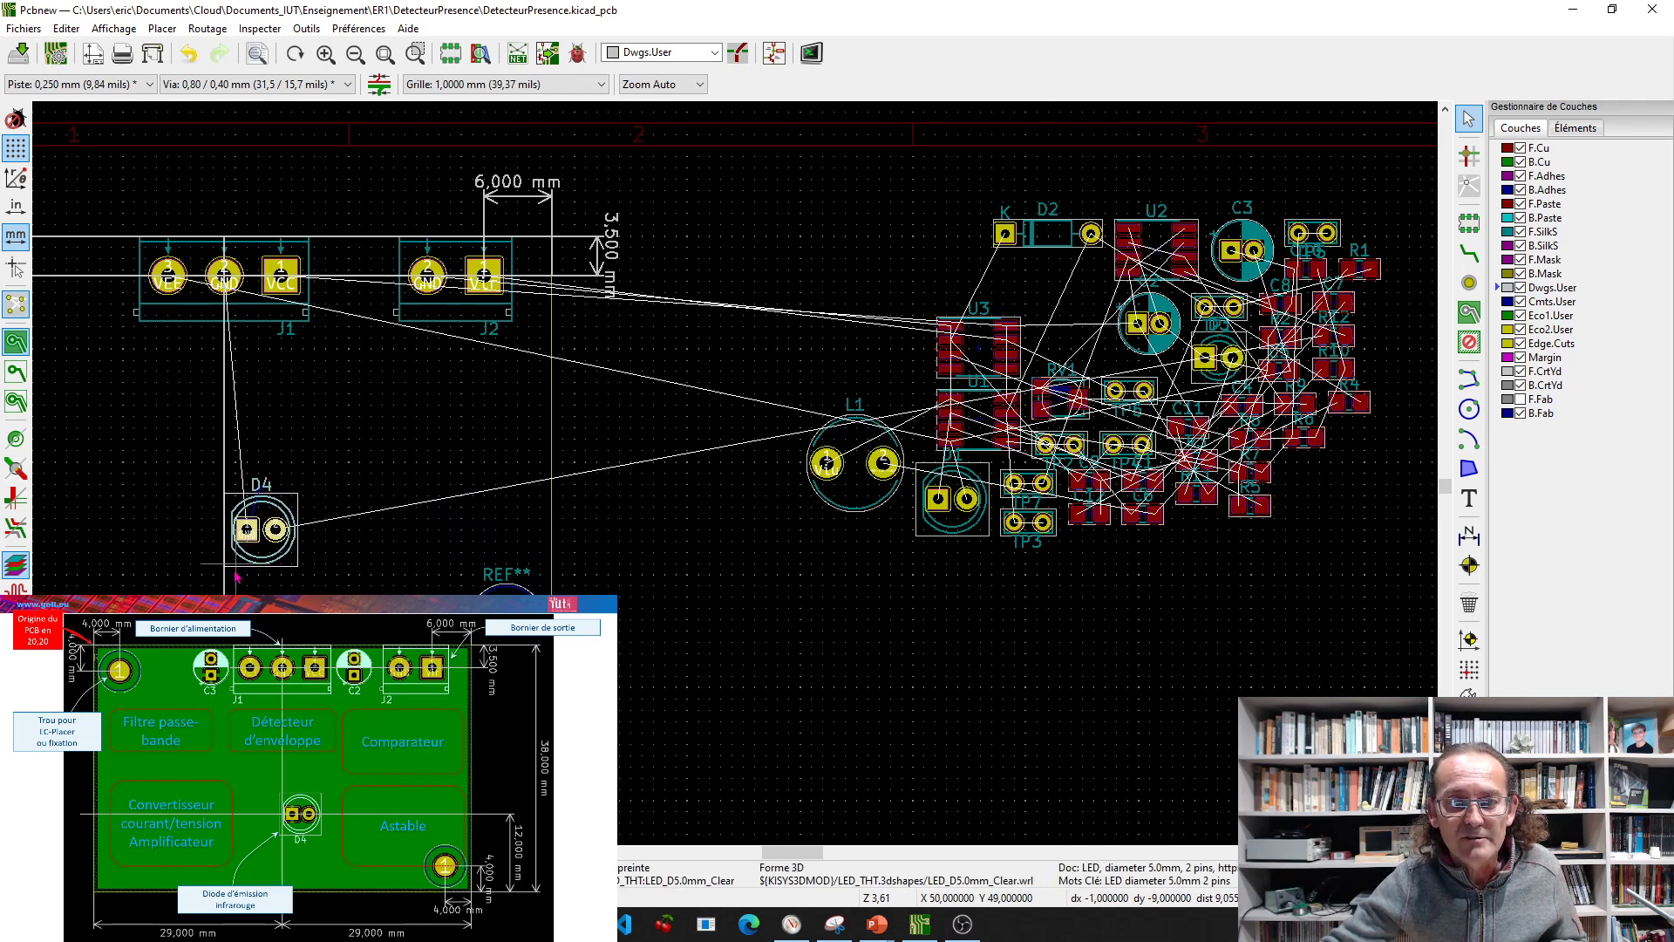
scroll(237, 569, "up", 1)
scroll(737, 481, "up", 5)
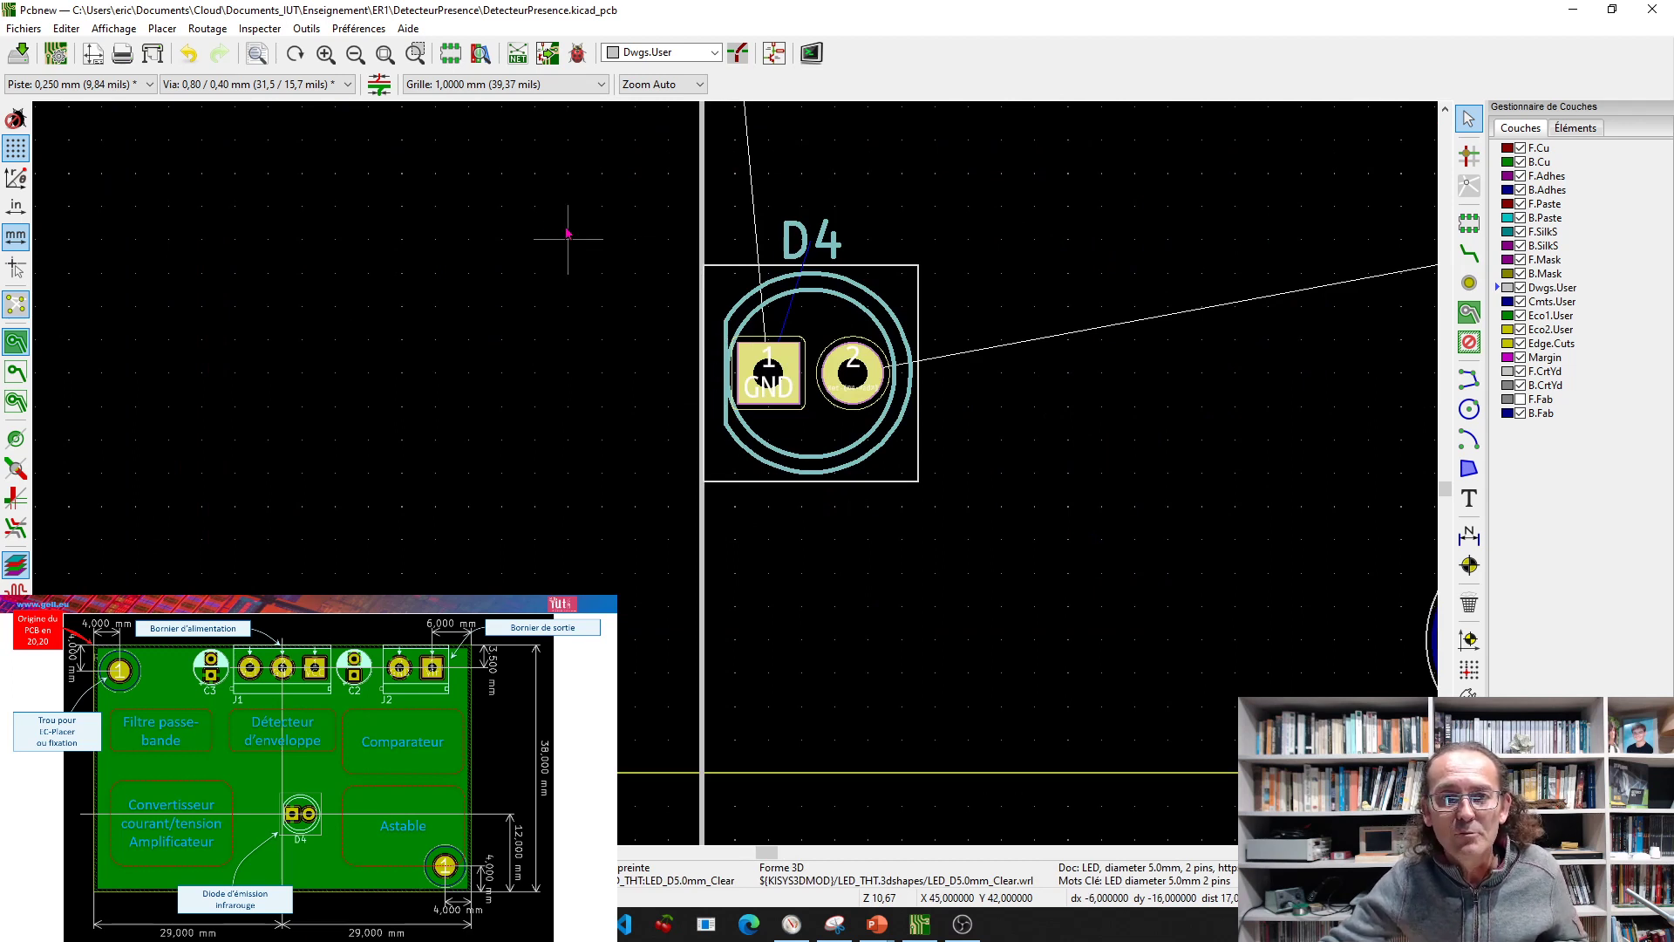
Set the grid to 0.5000 mm and shift D4 0.5 mm to the left
left_click(576, 84)
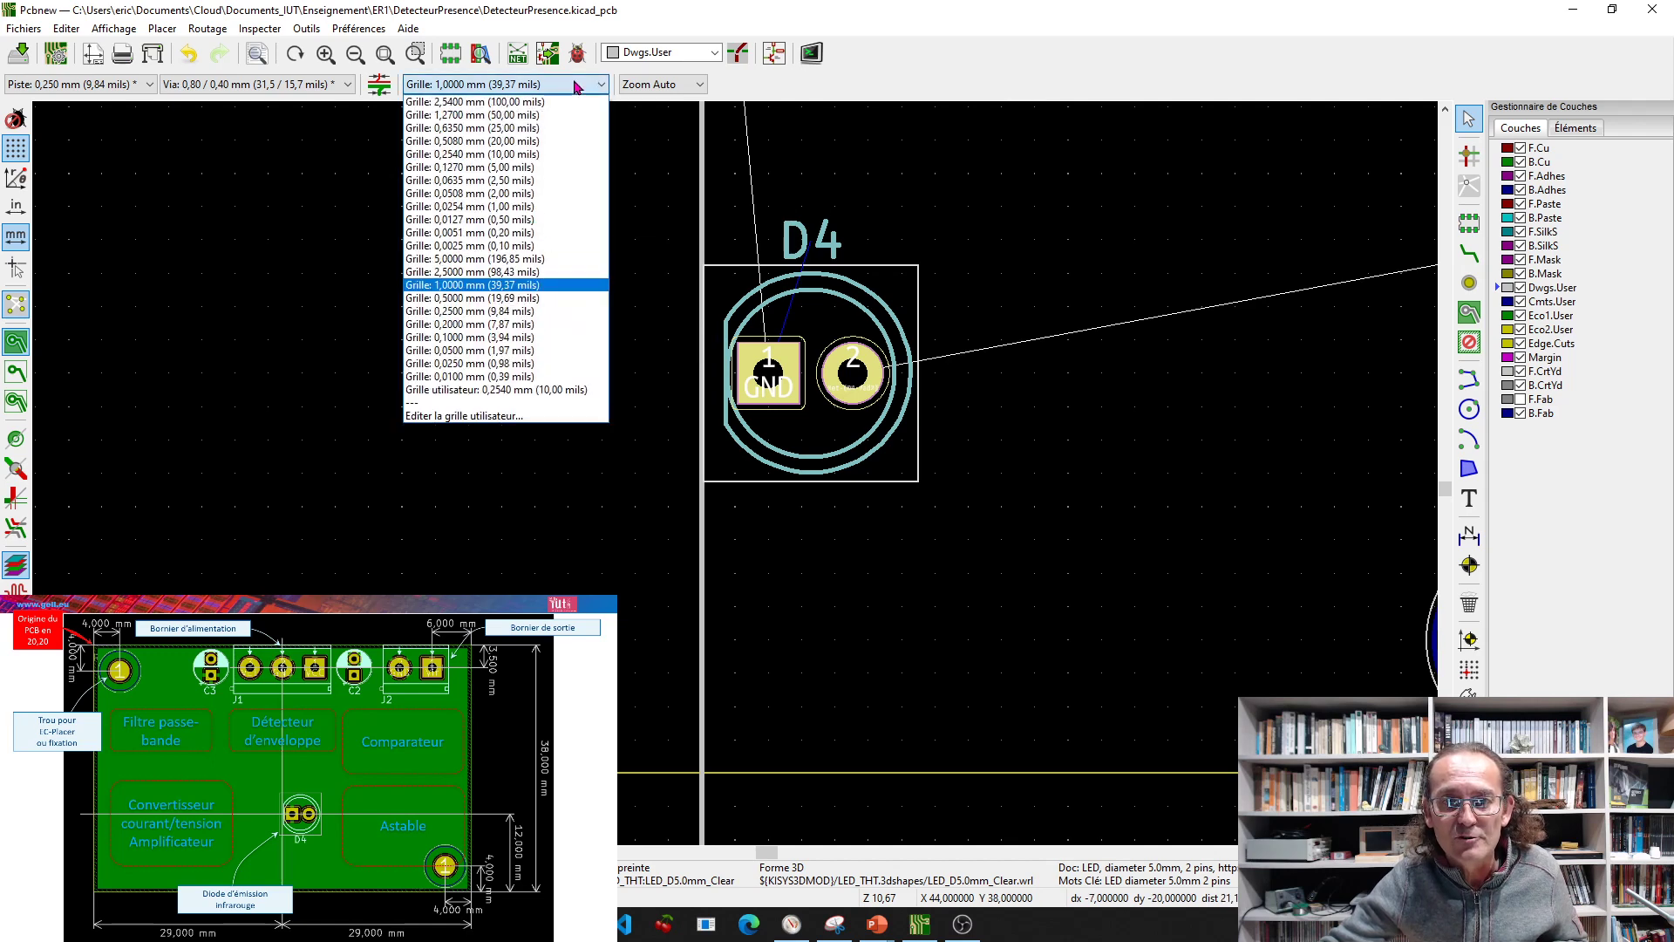
left_click(501, 298)
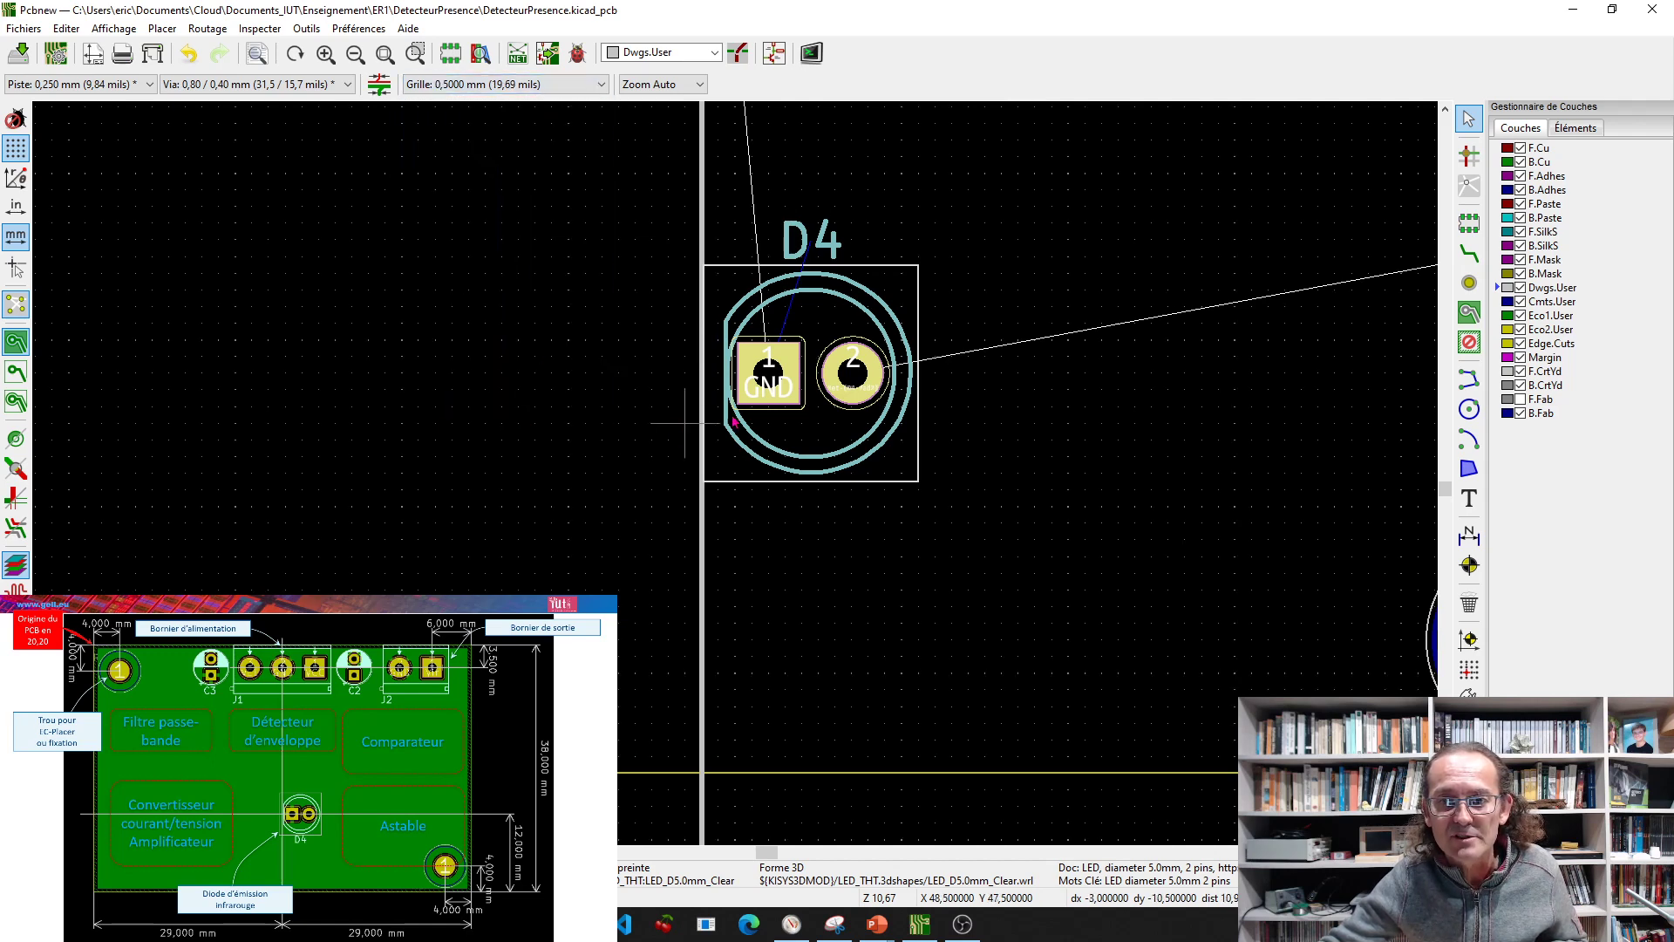
left_click_drag(808, 381, 758, 376)
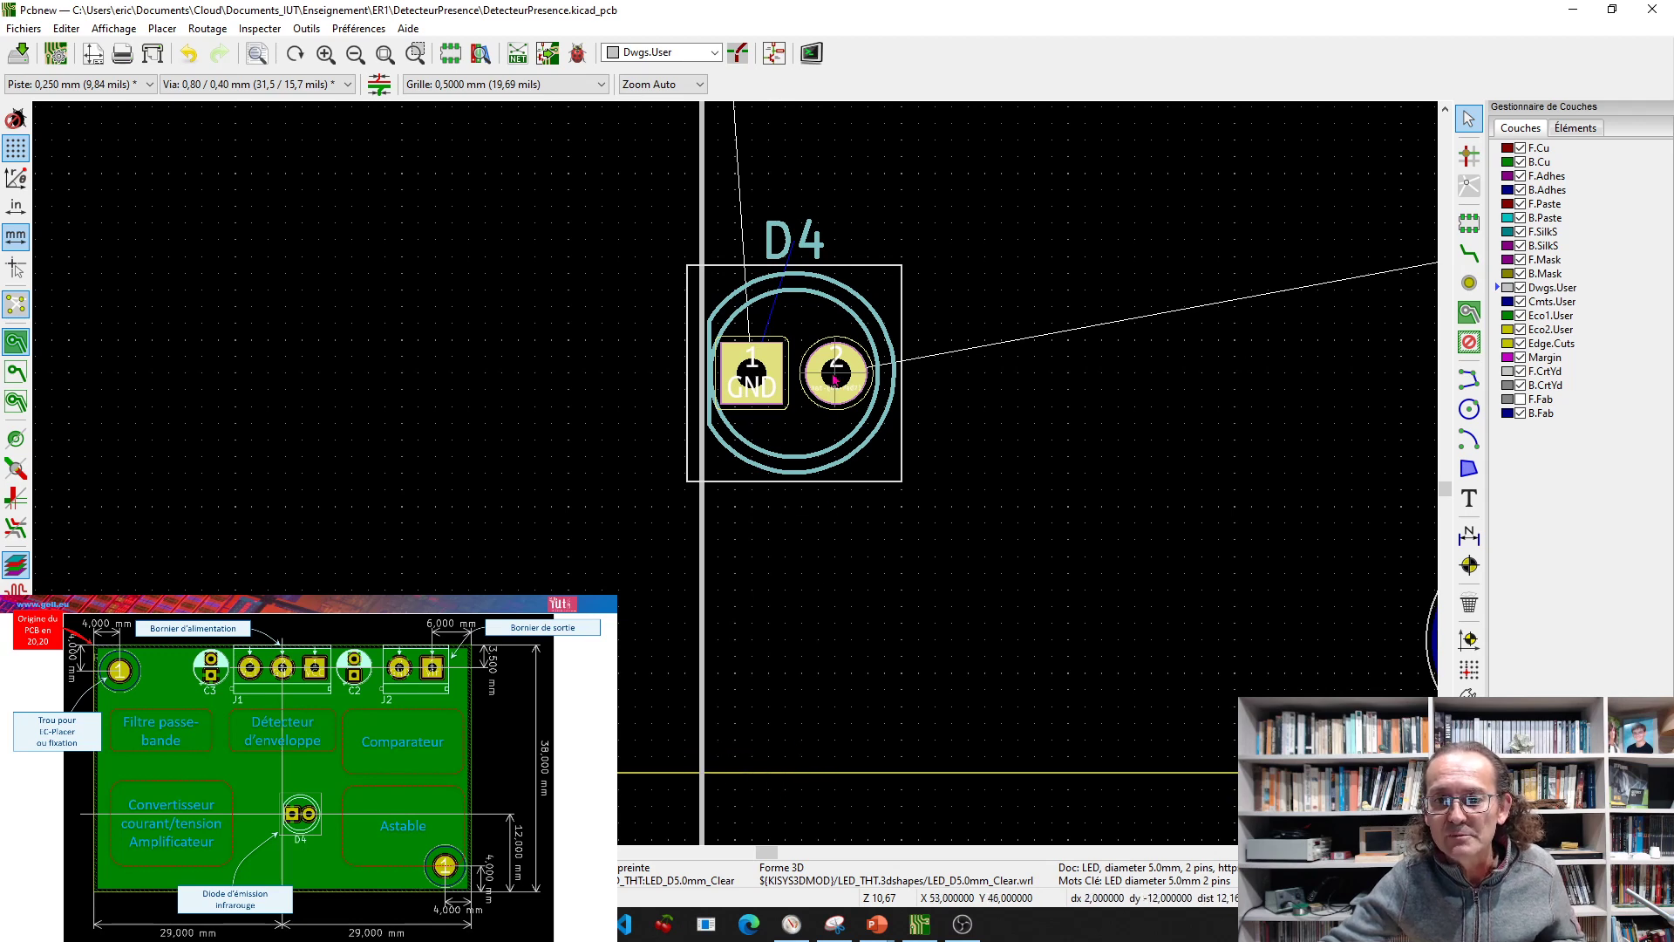
scroll(835, 377, "down", 1)
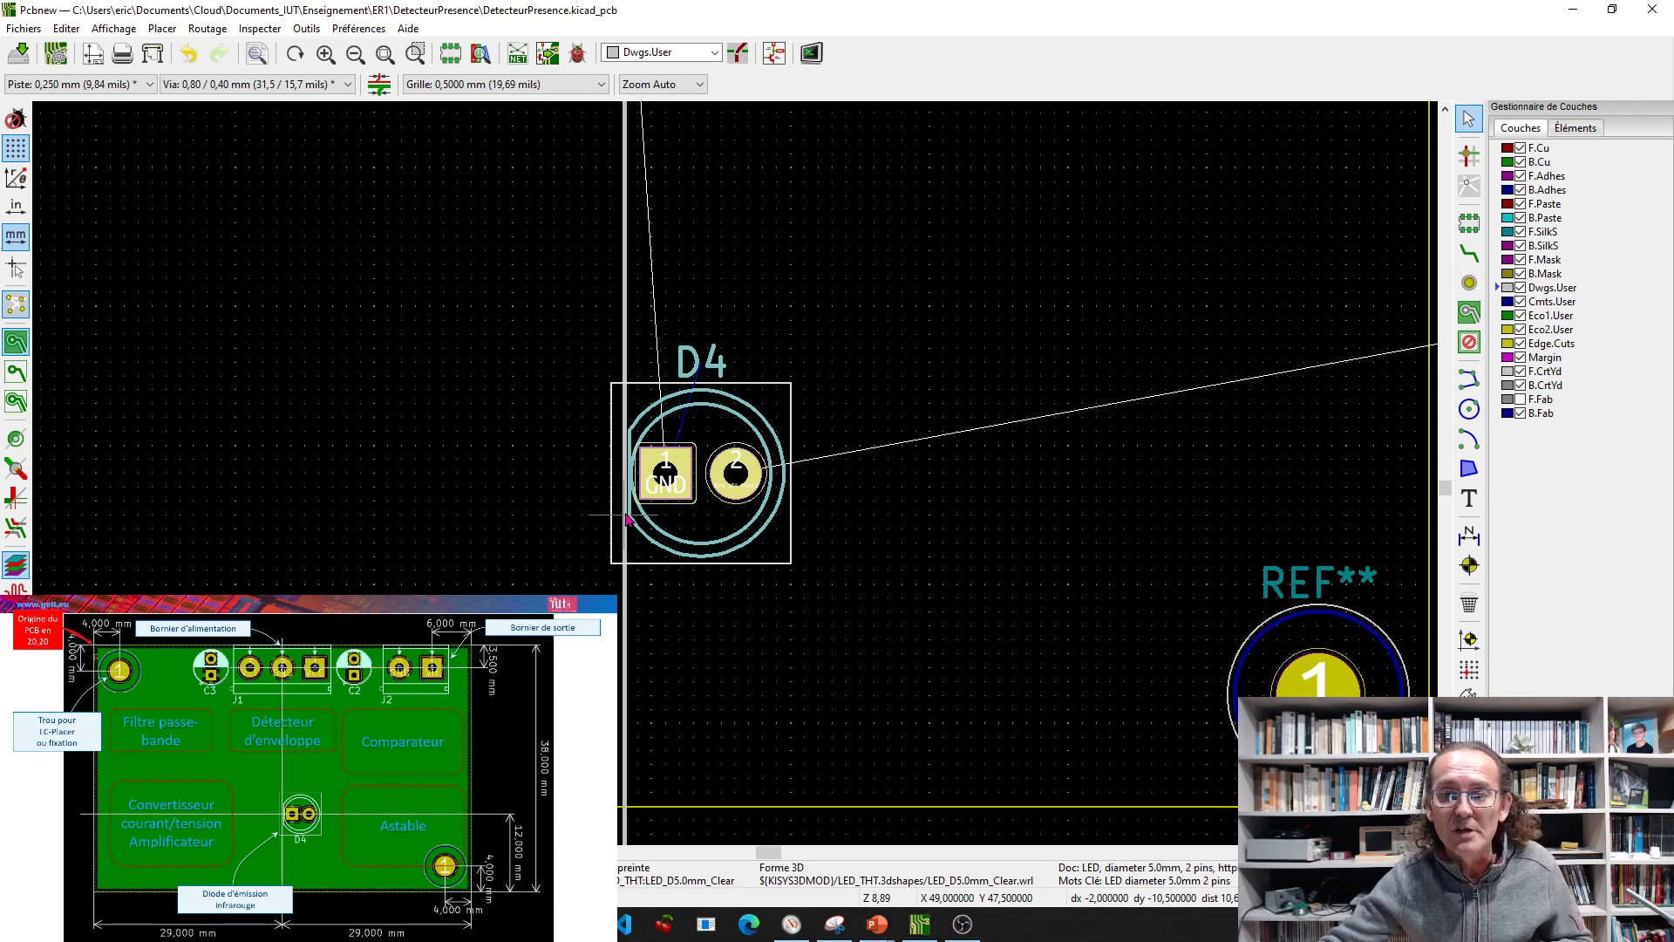
Move capacitor C2 onto the board below the gap between J1 and J2, with pad 1 at X 58.5, Y 34.5
scroll(628, 521, "down", 4)
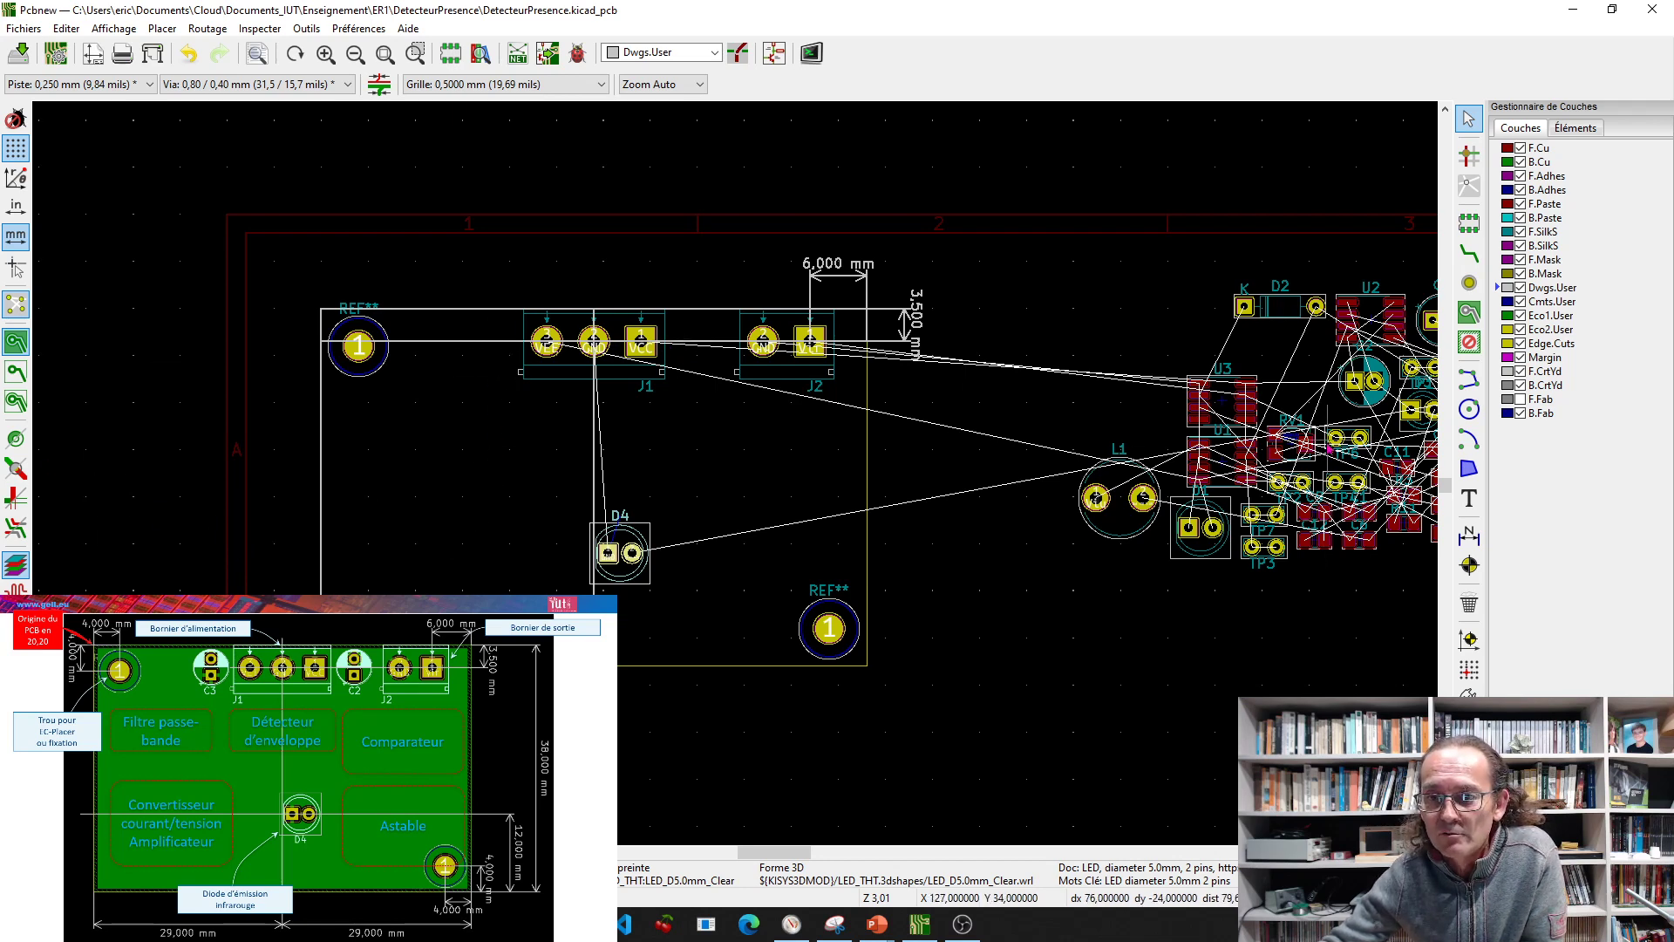
left_click(1371, 408)
key("m")
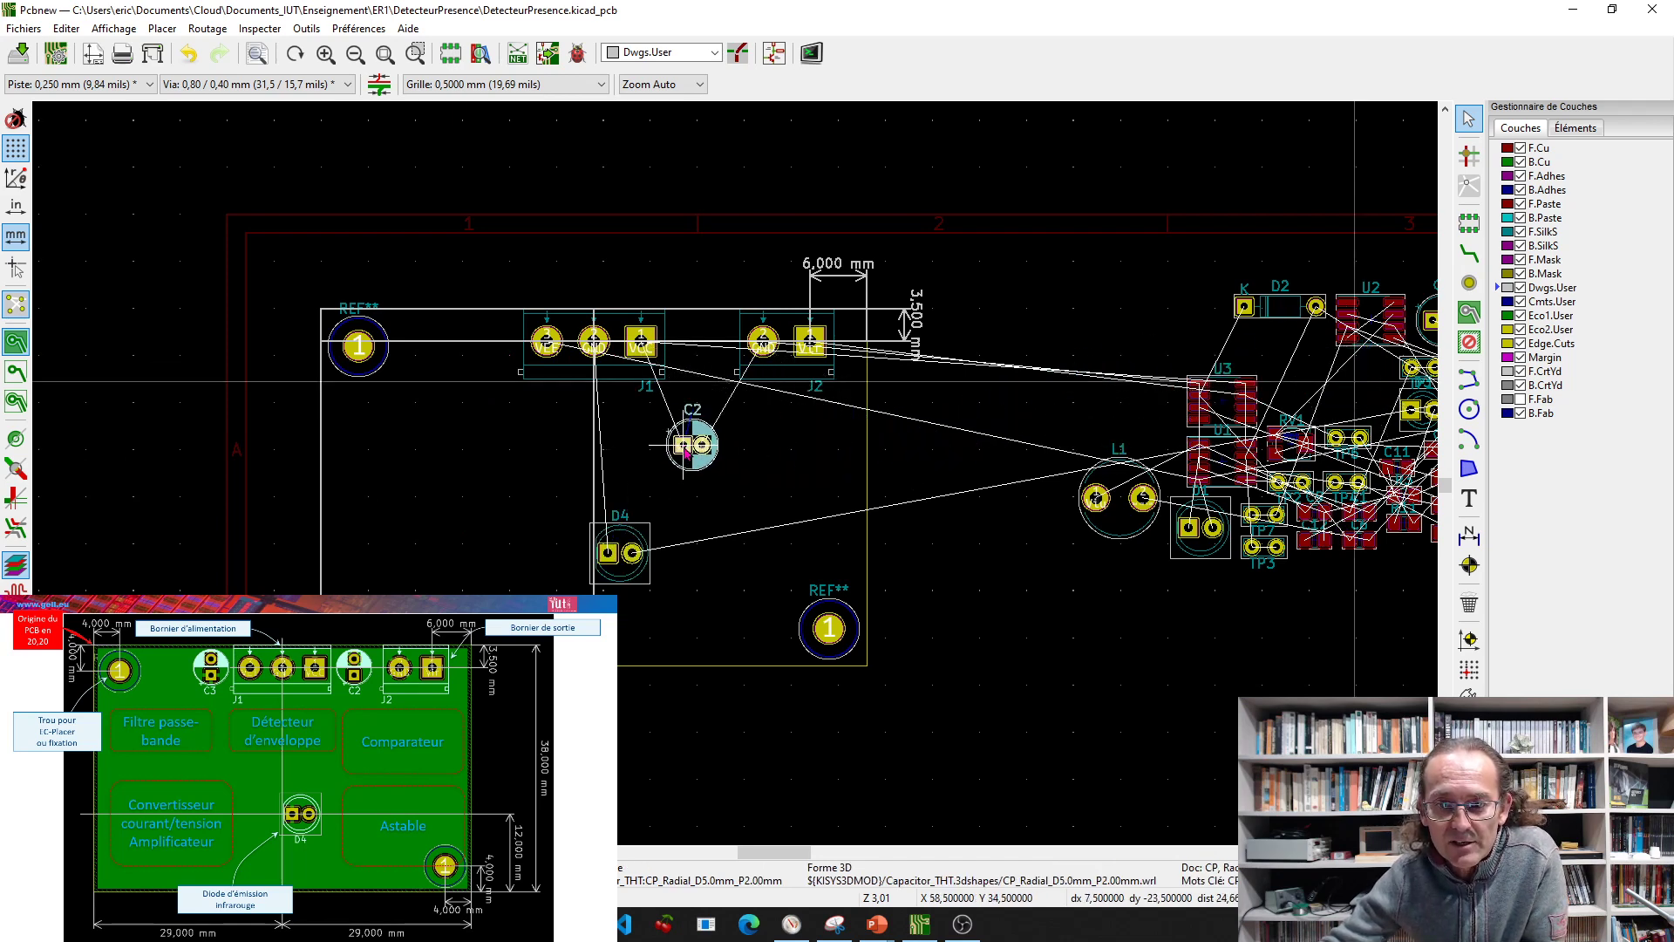
left_click(686, 453)
scroll(688, 449, "up", 4)
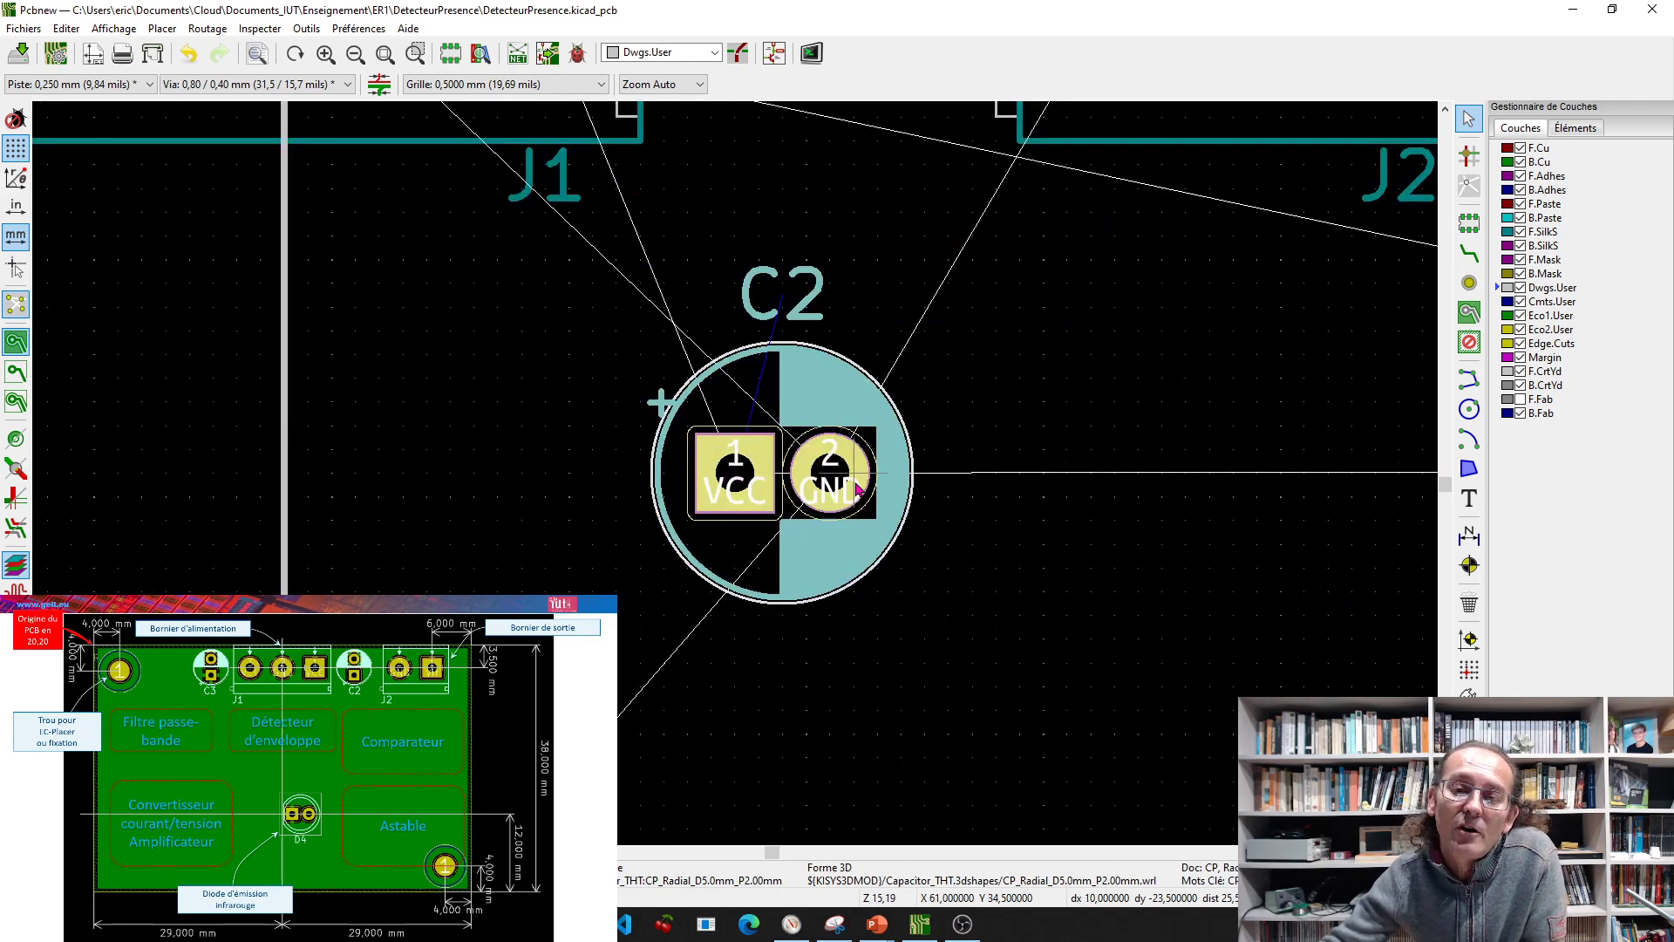
scroll(686, 456, "down", 4)
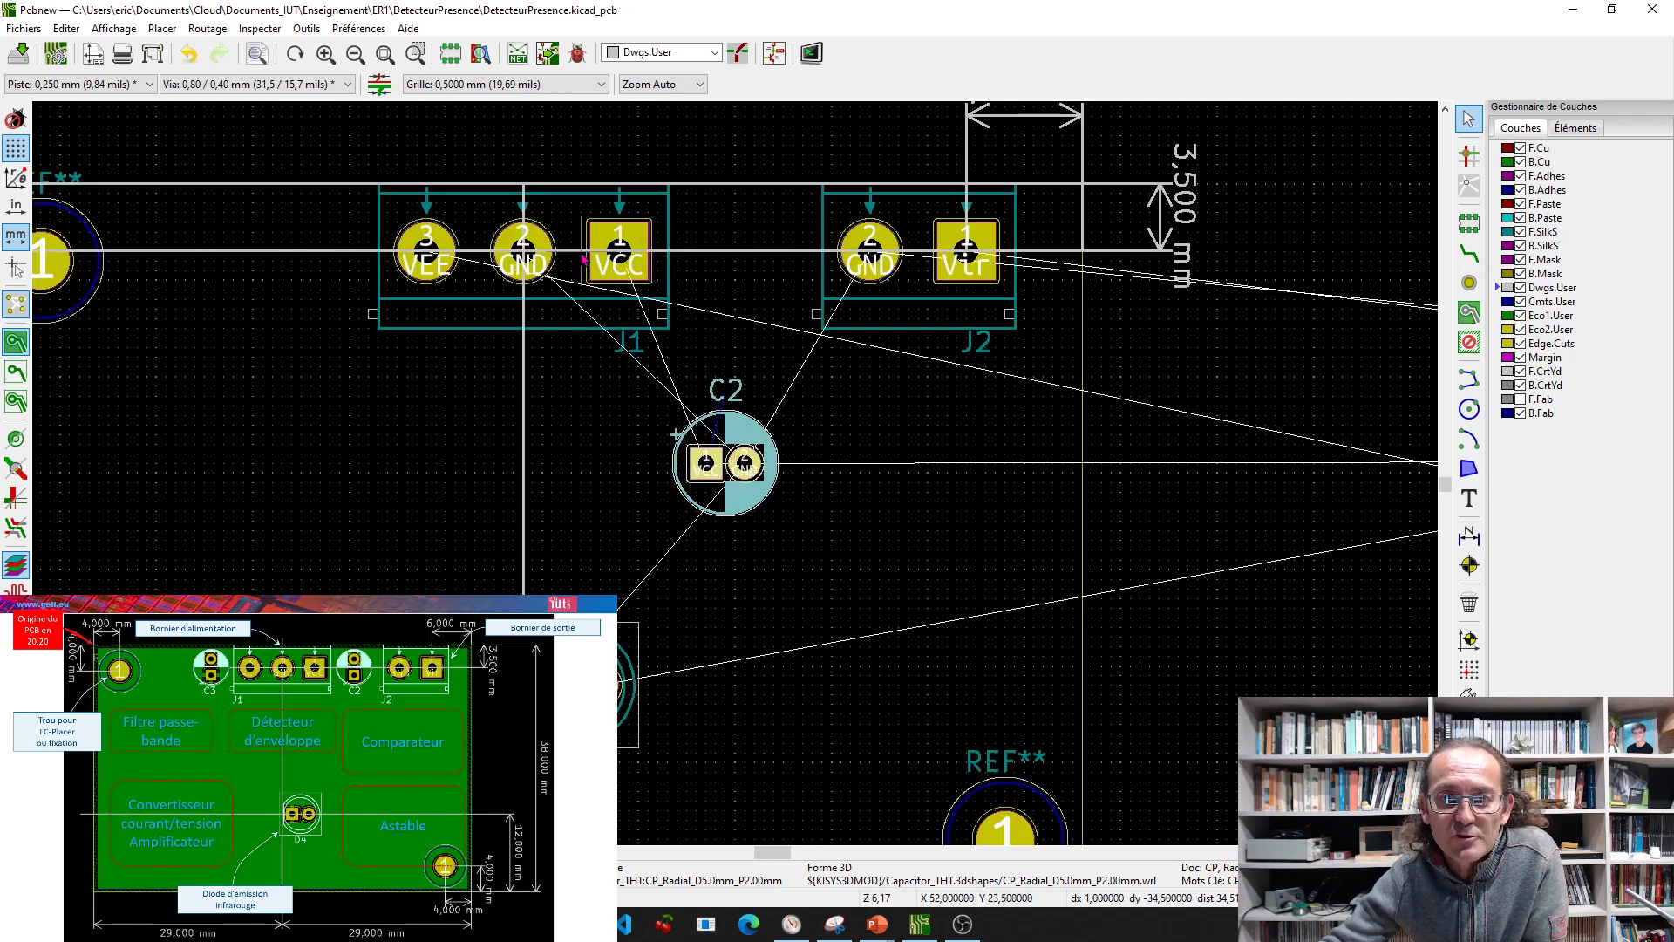
Rotate C2 90° counter-clockwise and place it between J1 and J2, with pad 1 at X 60.5, Y 24.5
key("m")
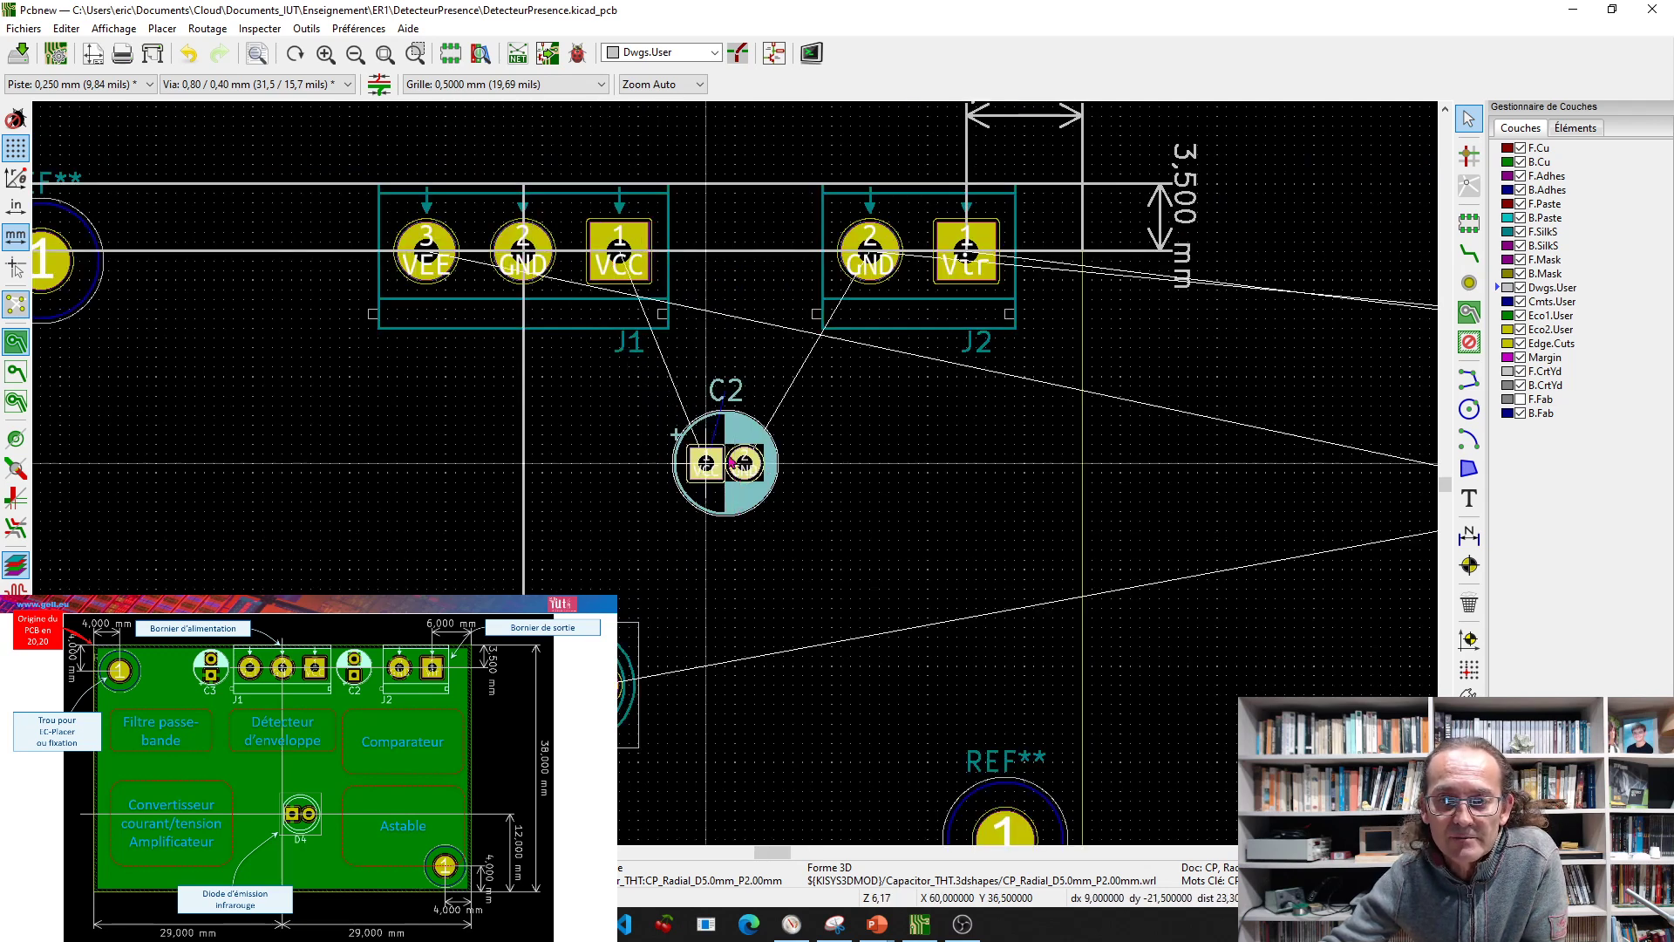
key("r")
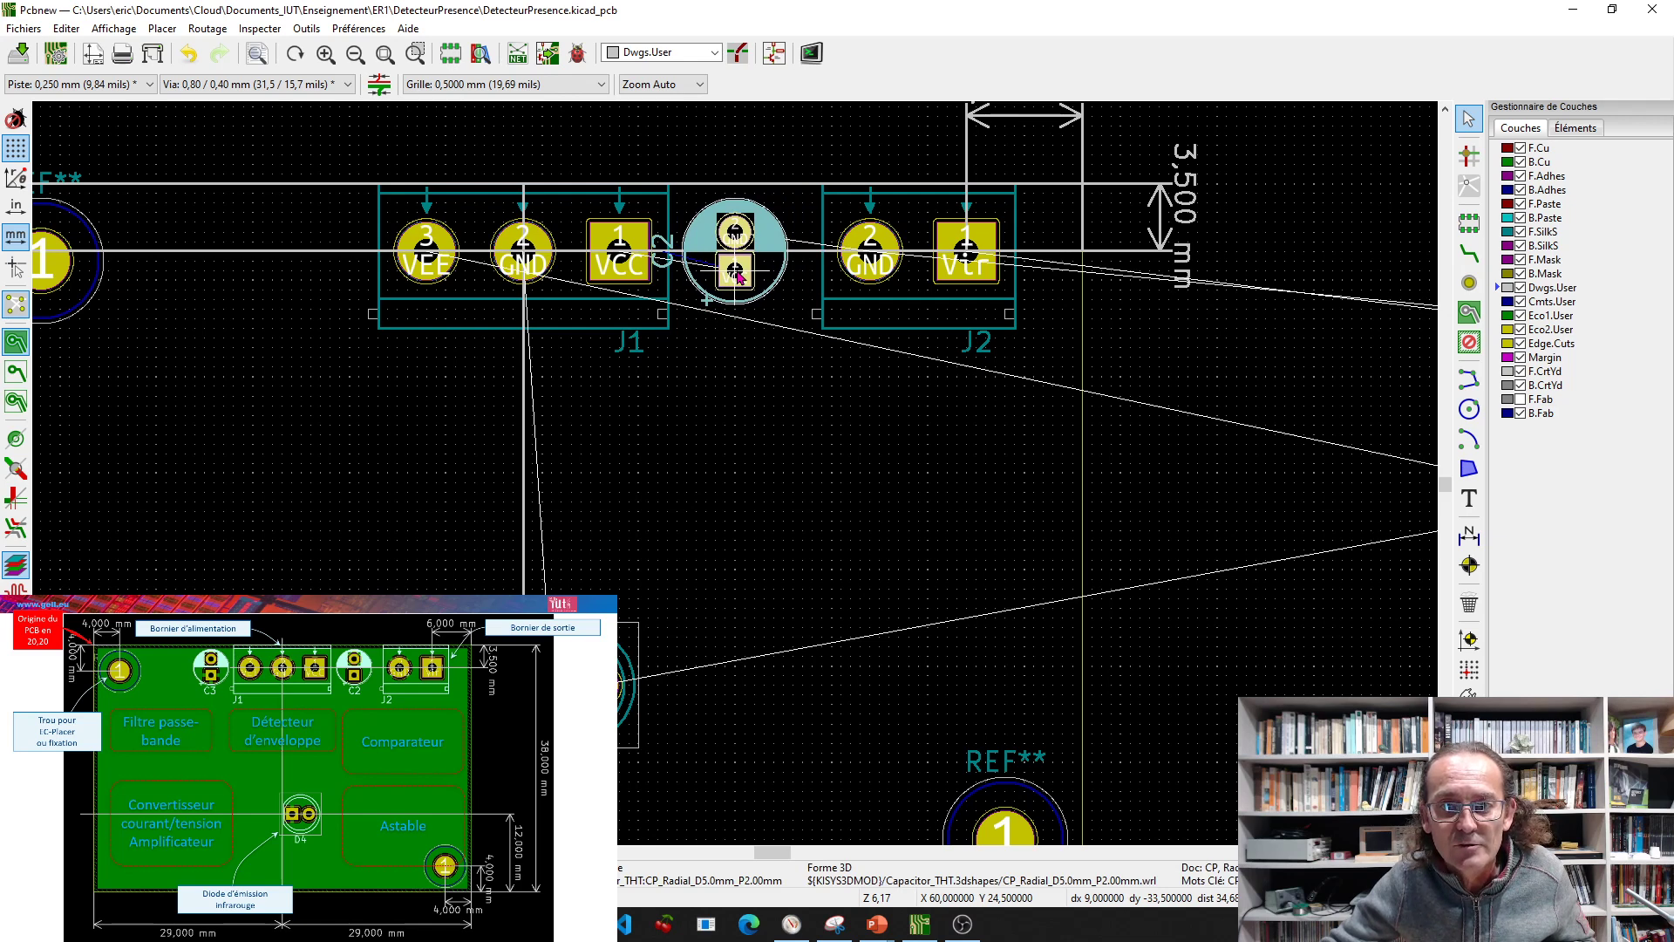
left_click(746, 275)
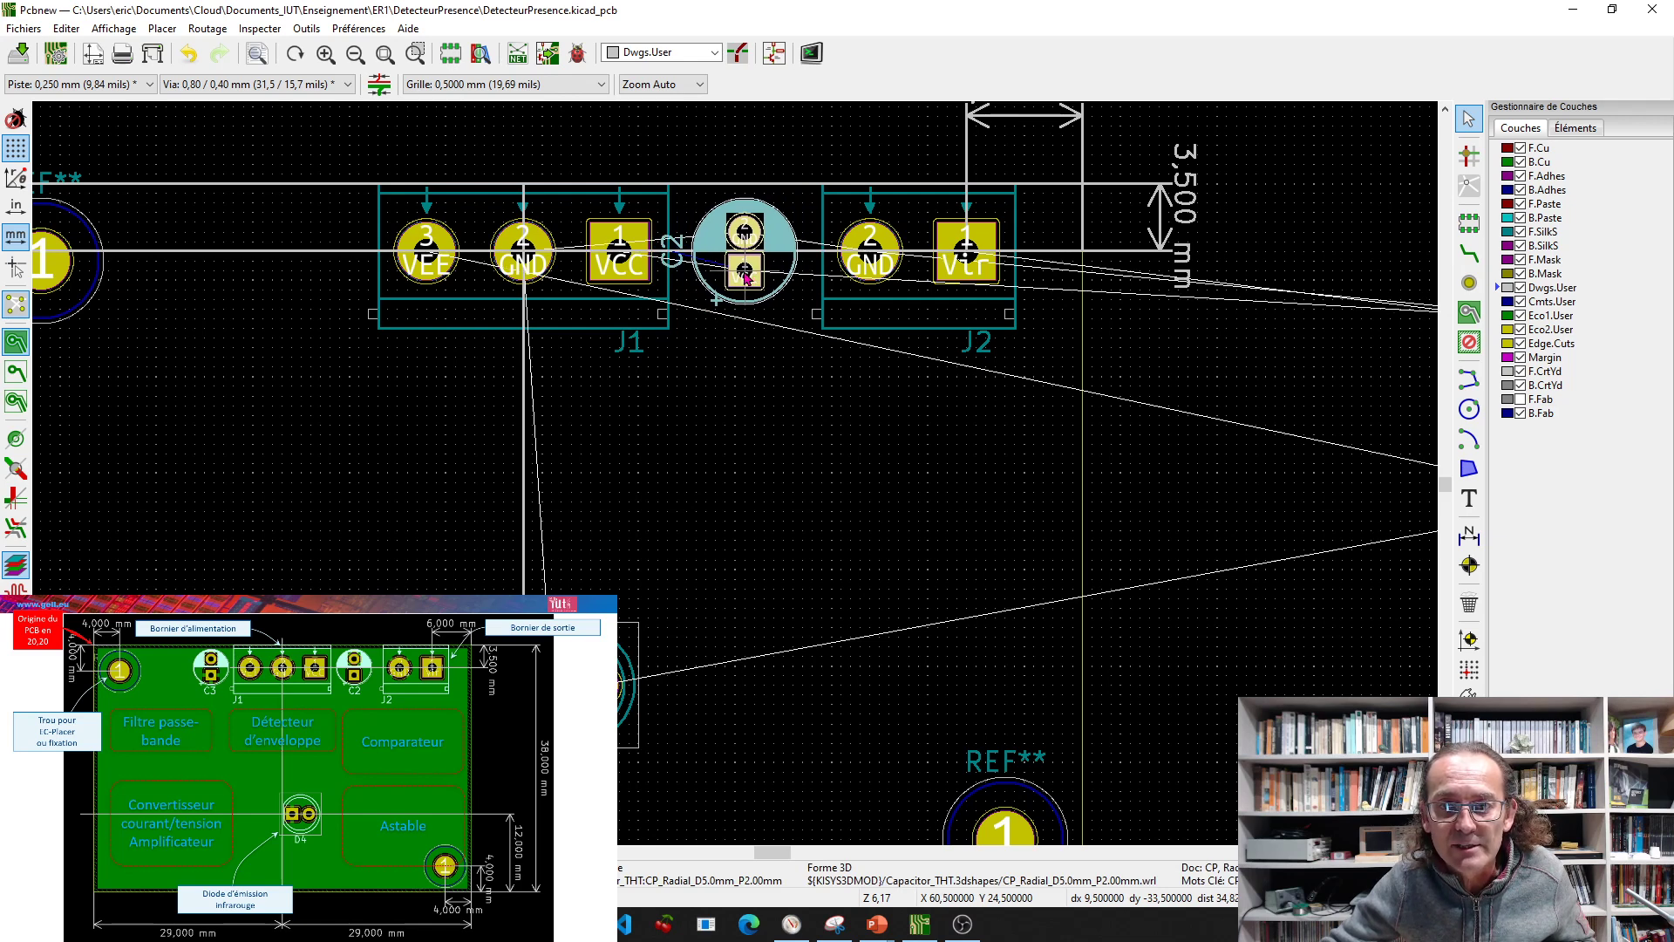
Move capacitor C3 between the upper-left mounting hole and J1, rotated 90° counter-clockwise with pad 1 at X 38, Y 24.5
scroll(1204, 523, "down", 1)
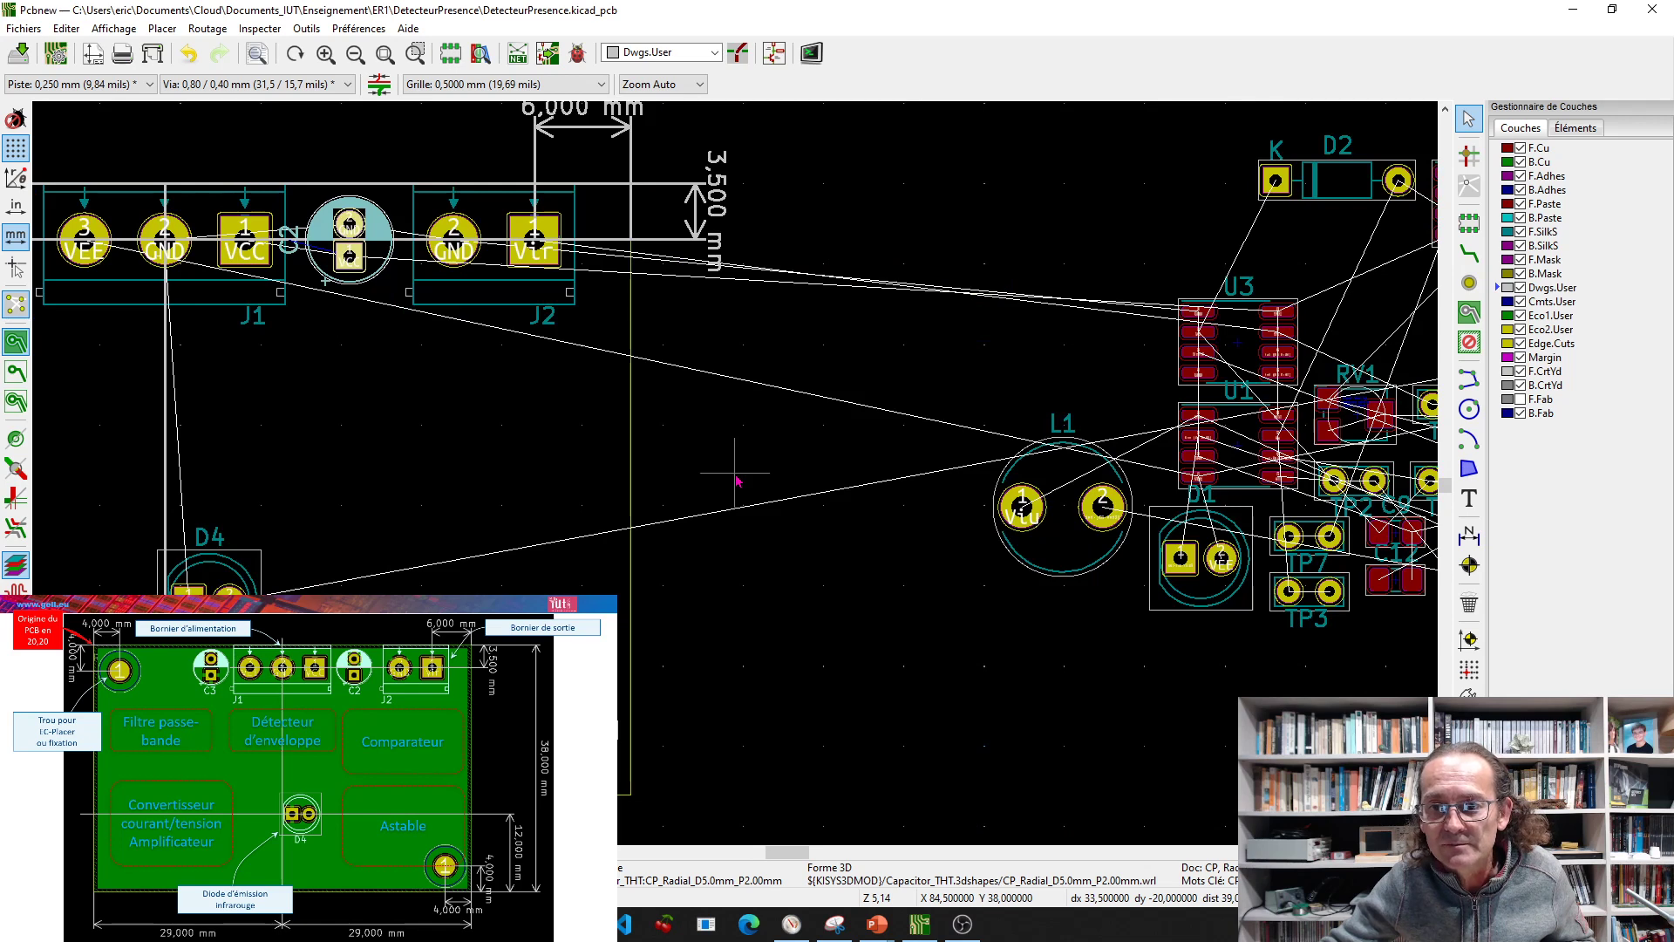
scroll(737, 479, "down", 1)
scroll(1408, 410, "down", 1)
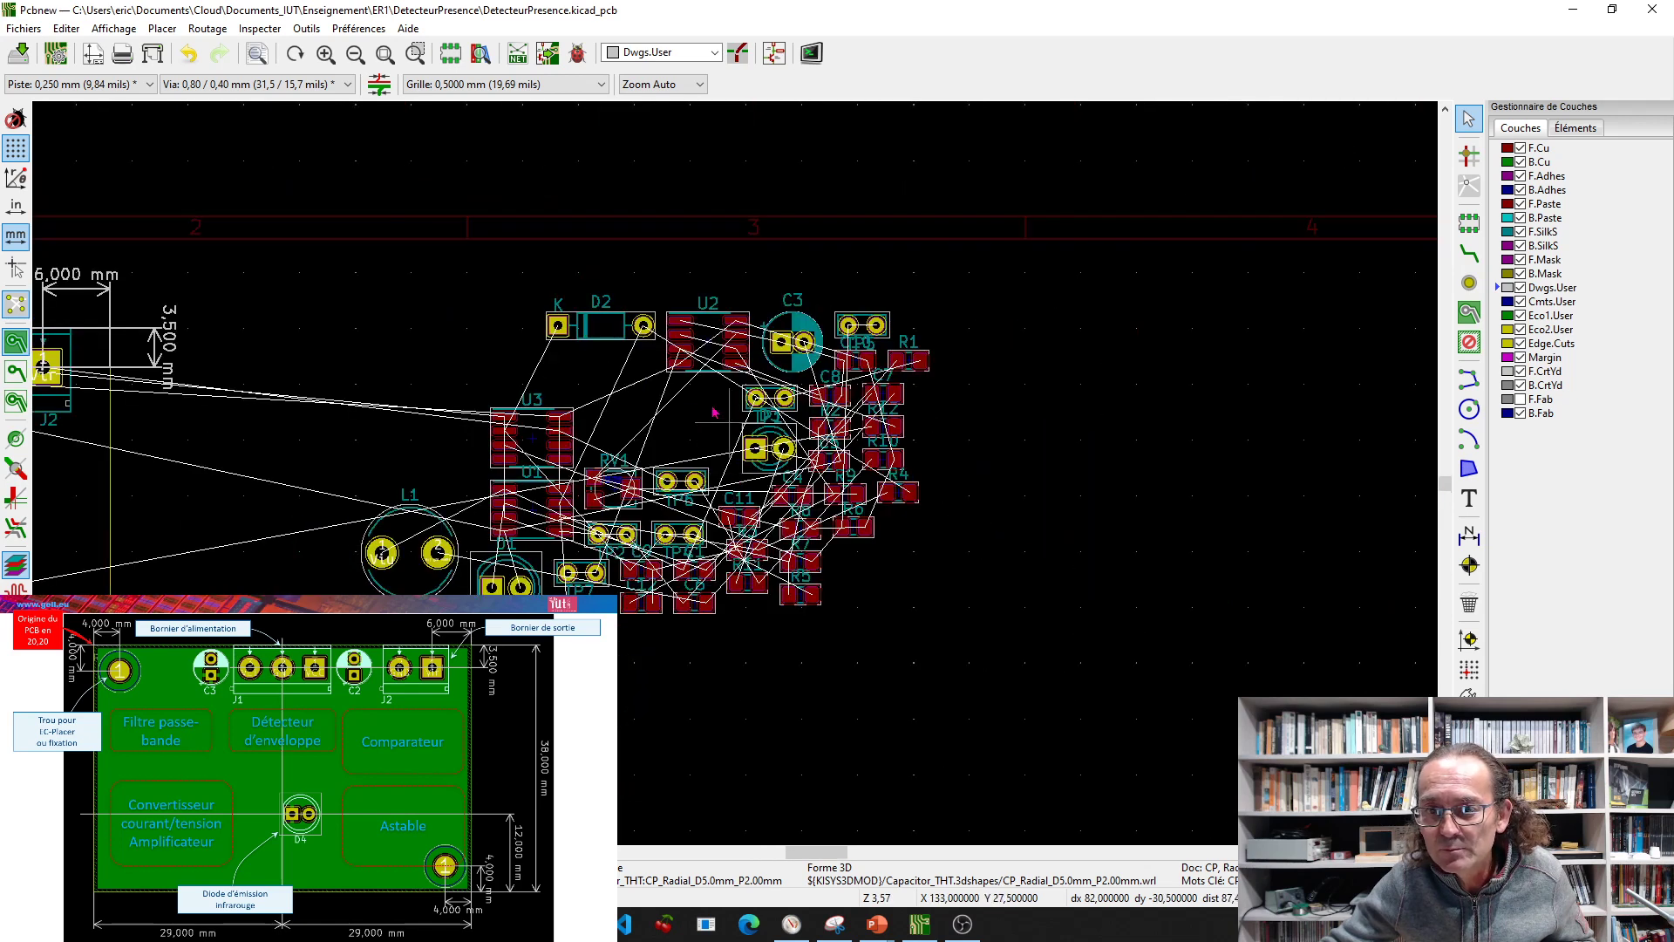
left_click(791, 332)
key("m")
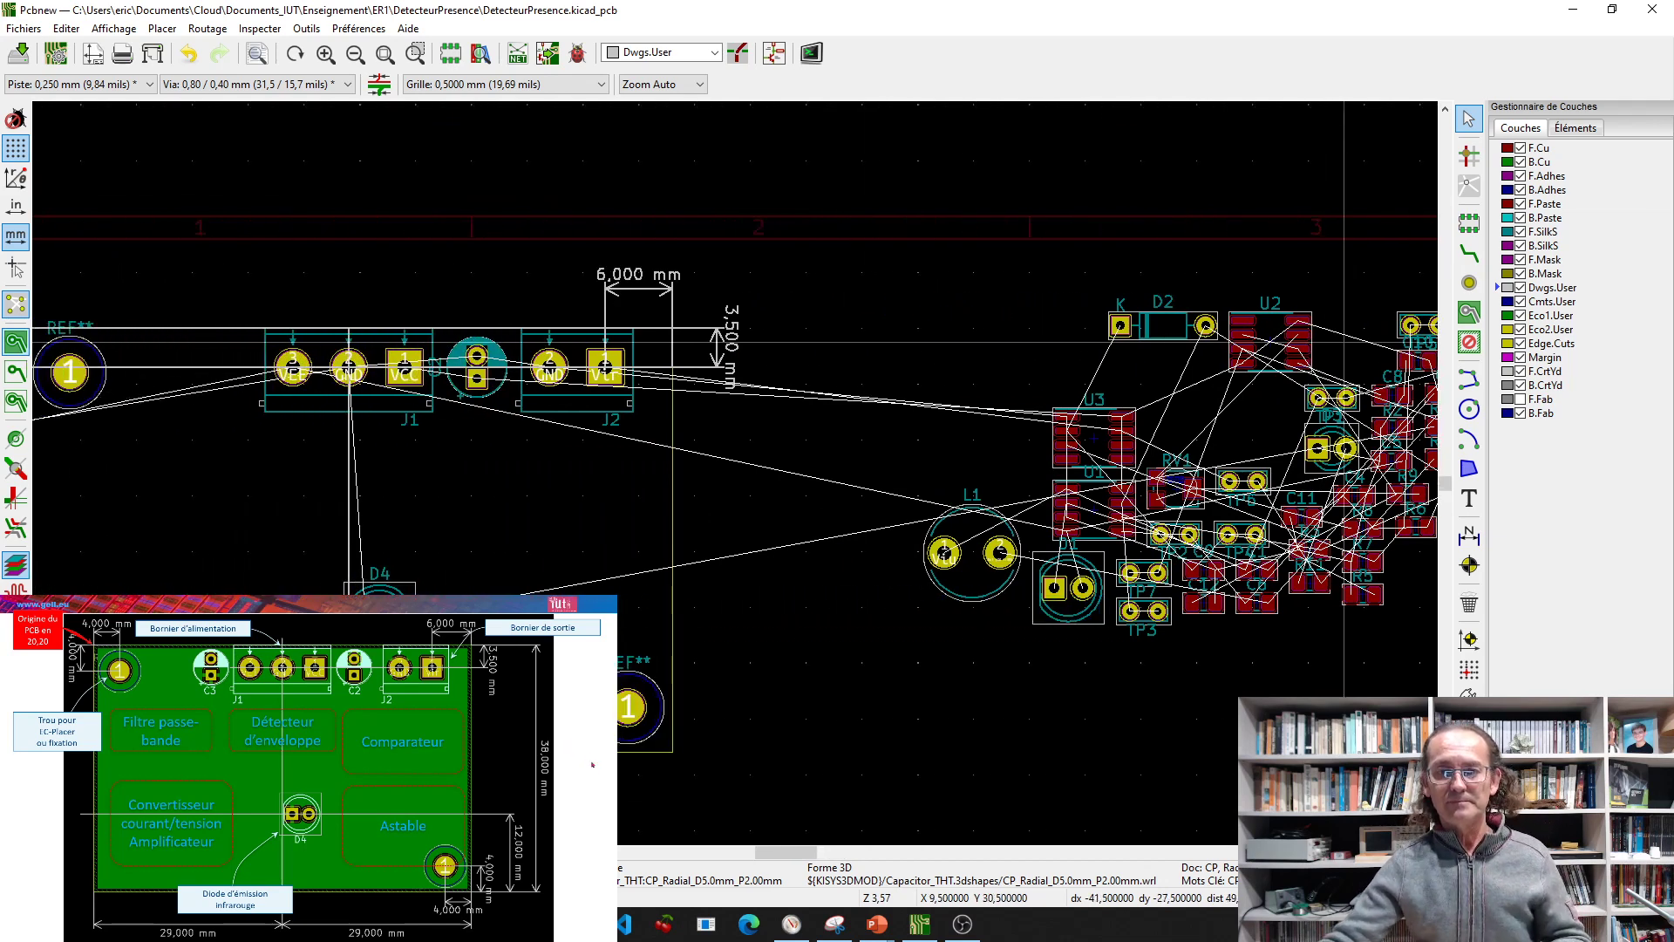
key("r")
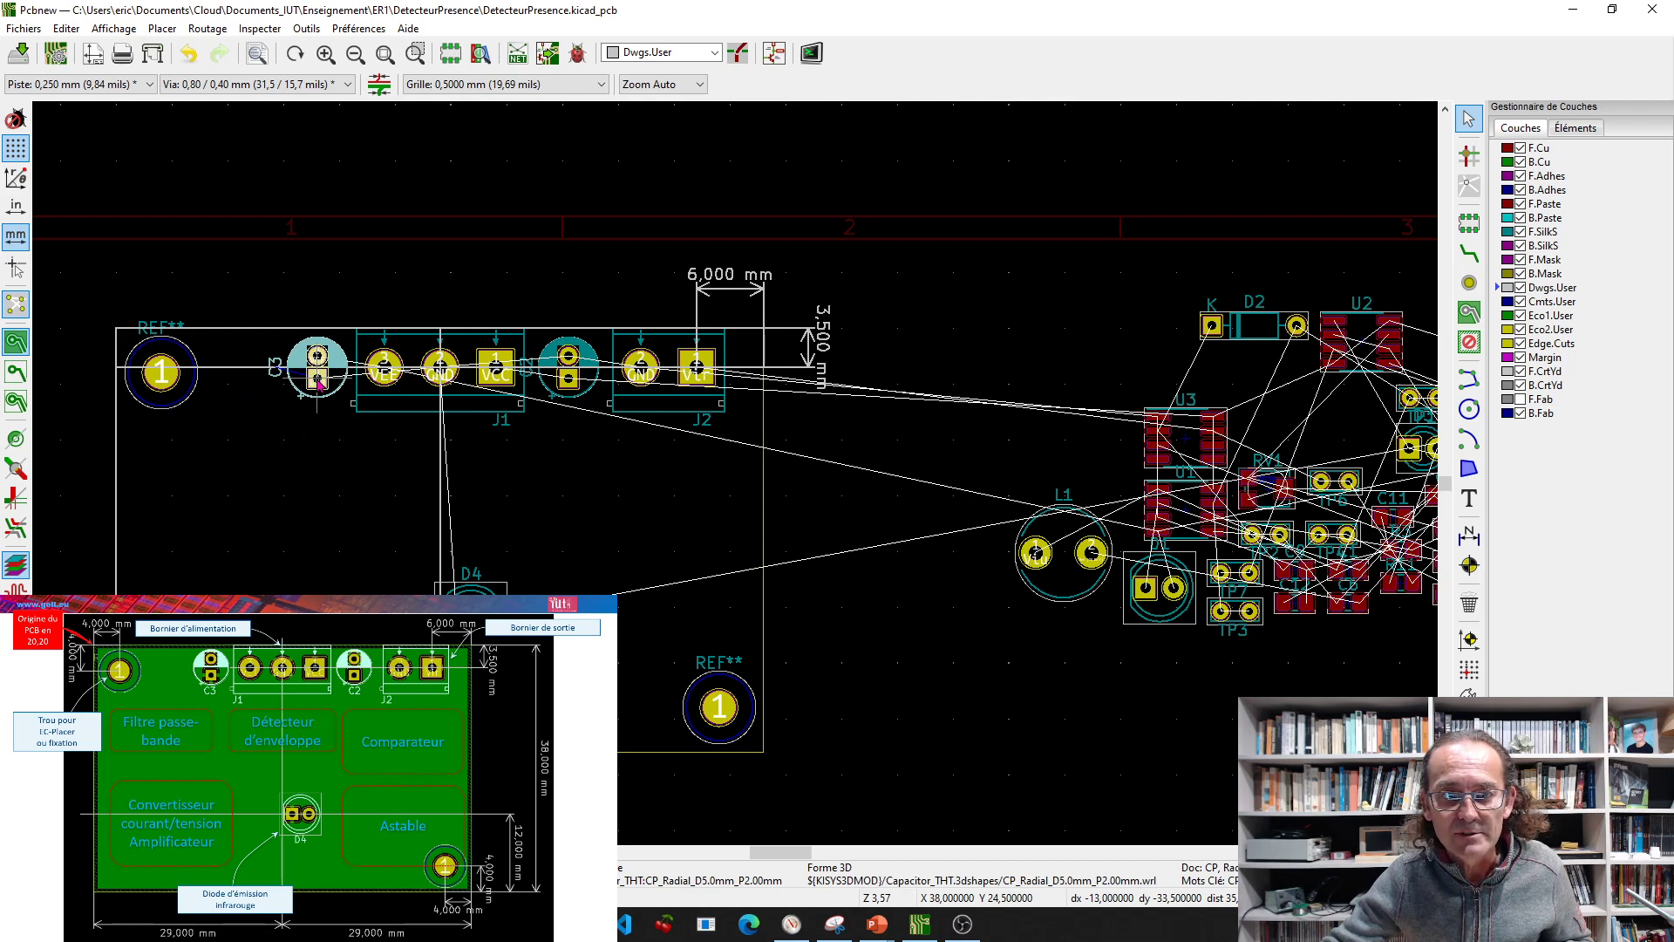
Shift C3 0.5 mm to the left, away from J1, keeping its pads vertically aligned
scroll(319, 382, "up", 3)
scroll(319, 382, "down", 4)
scroll(319, 381, "up", 2)
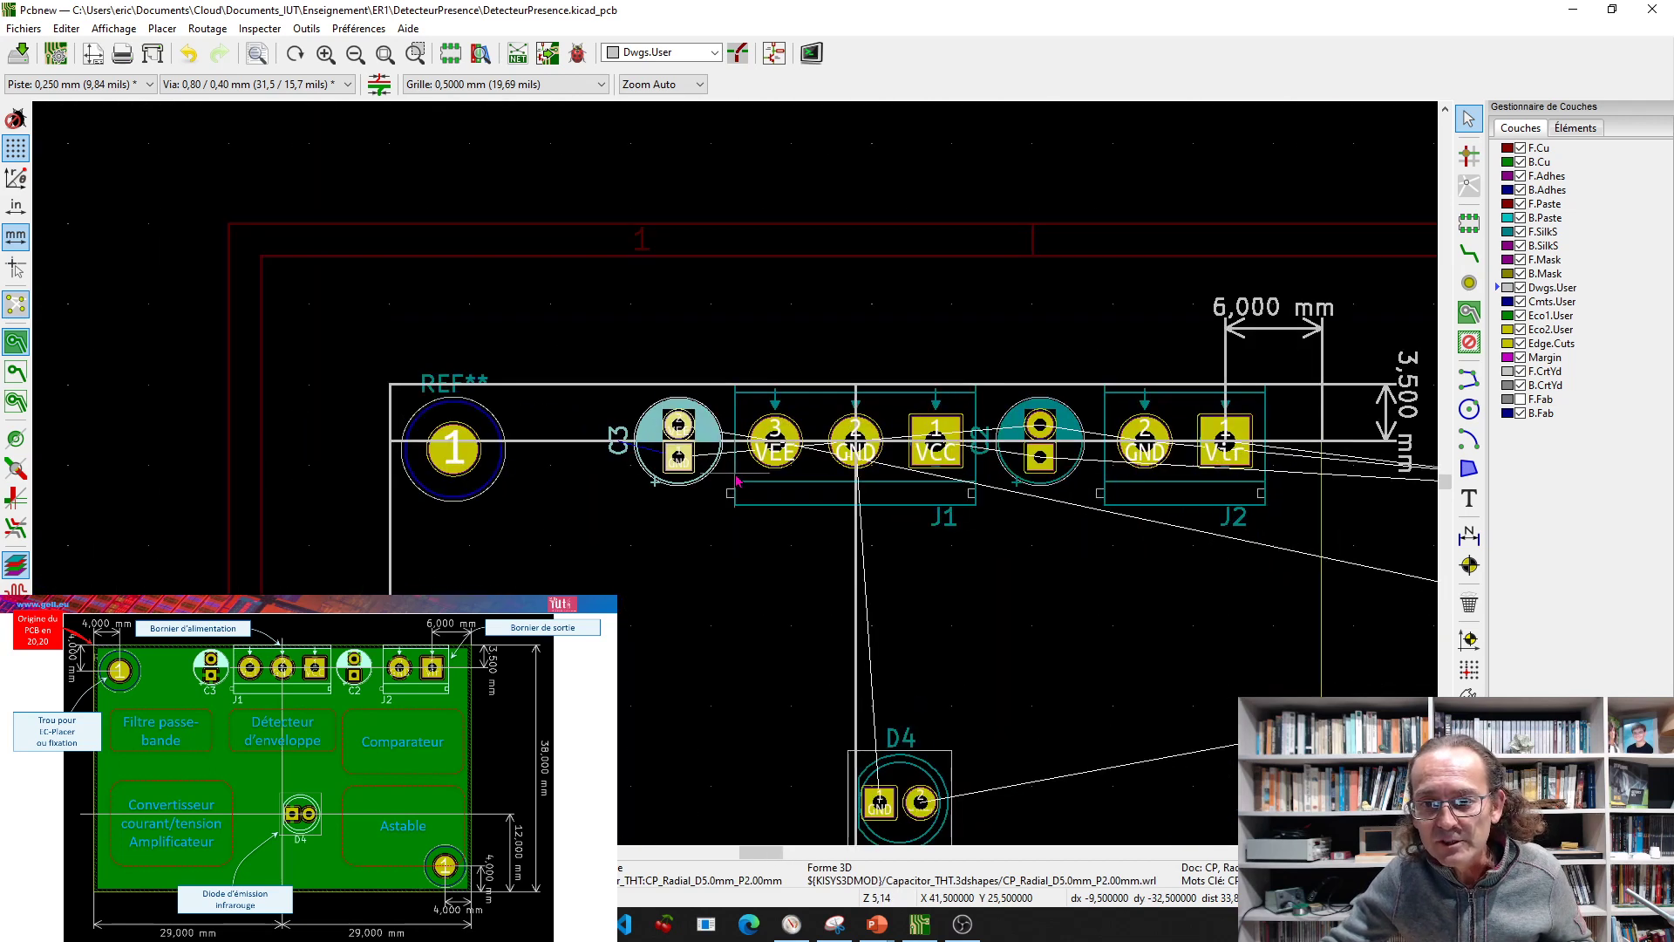
scroll(739, 480, "up", 2)
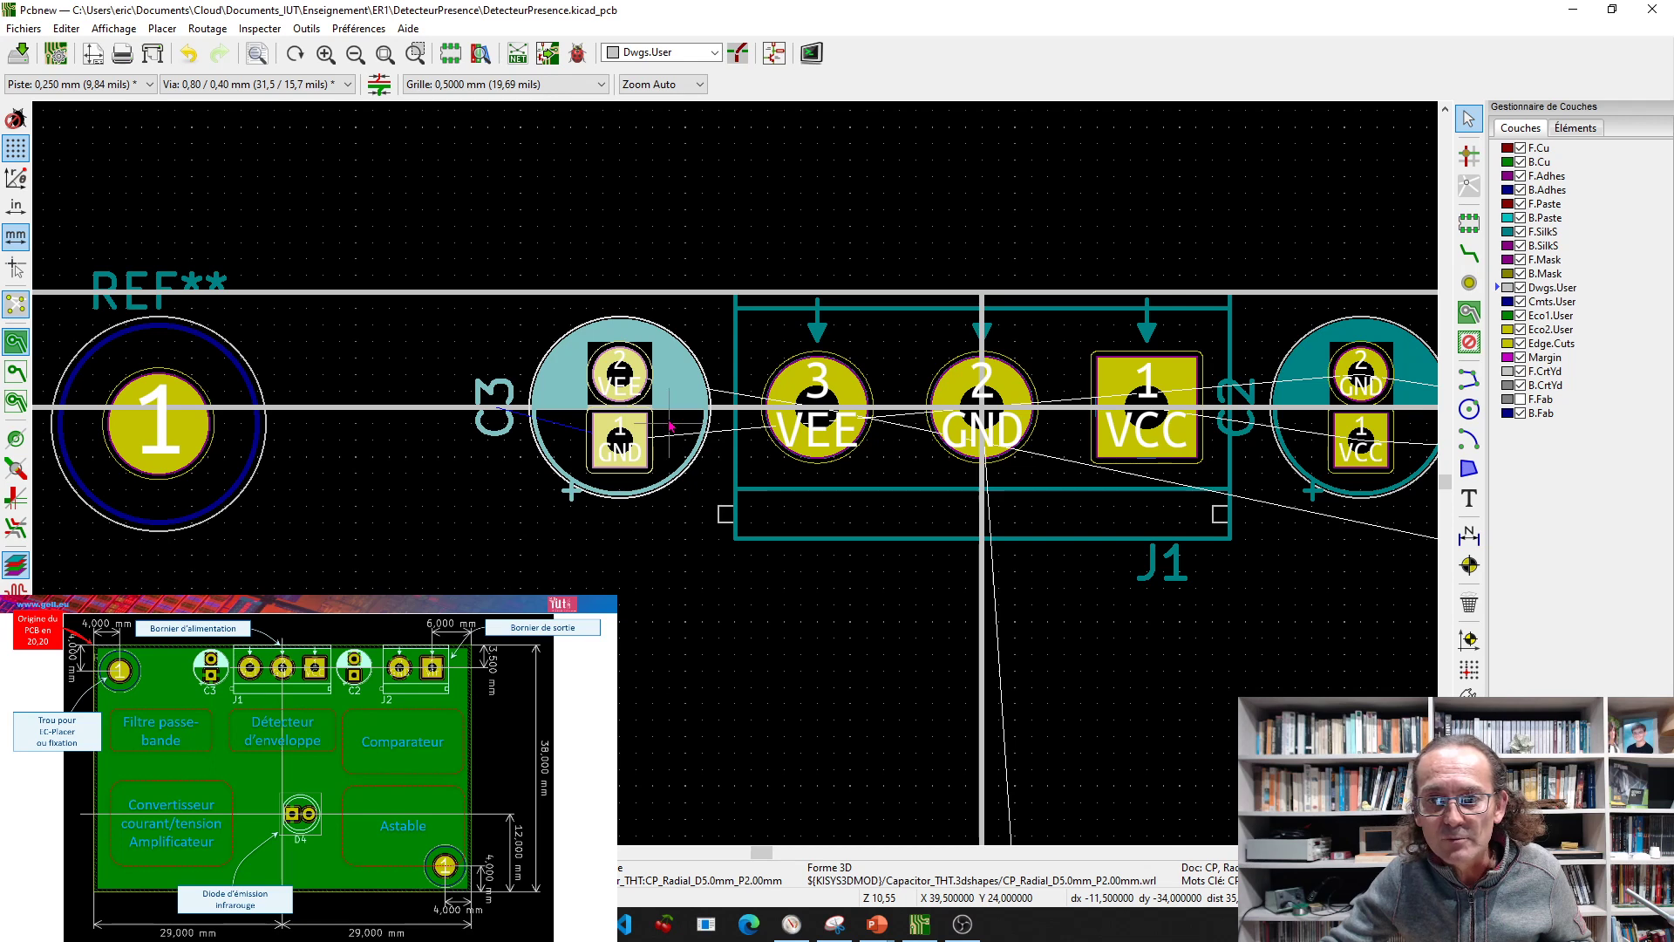
left_click(611, 448)
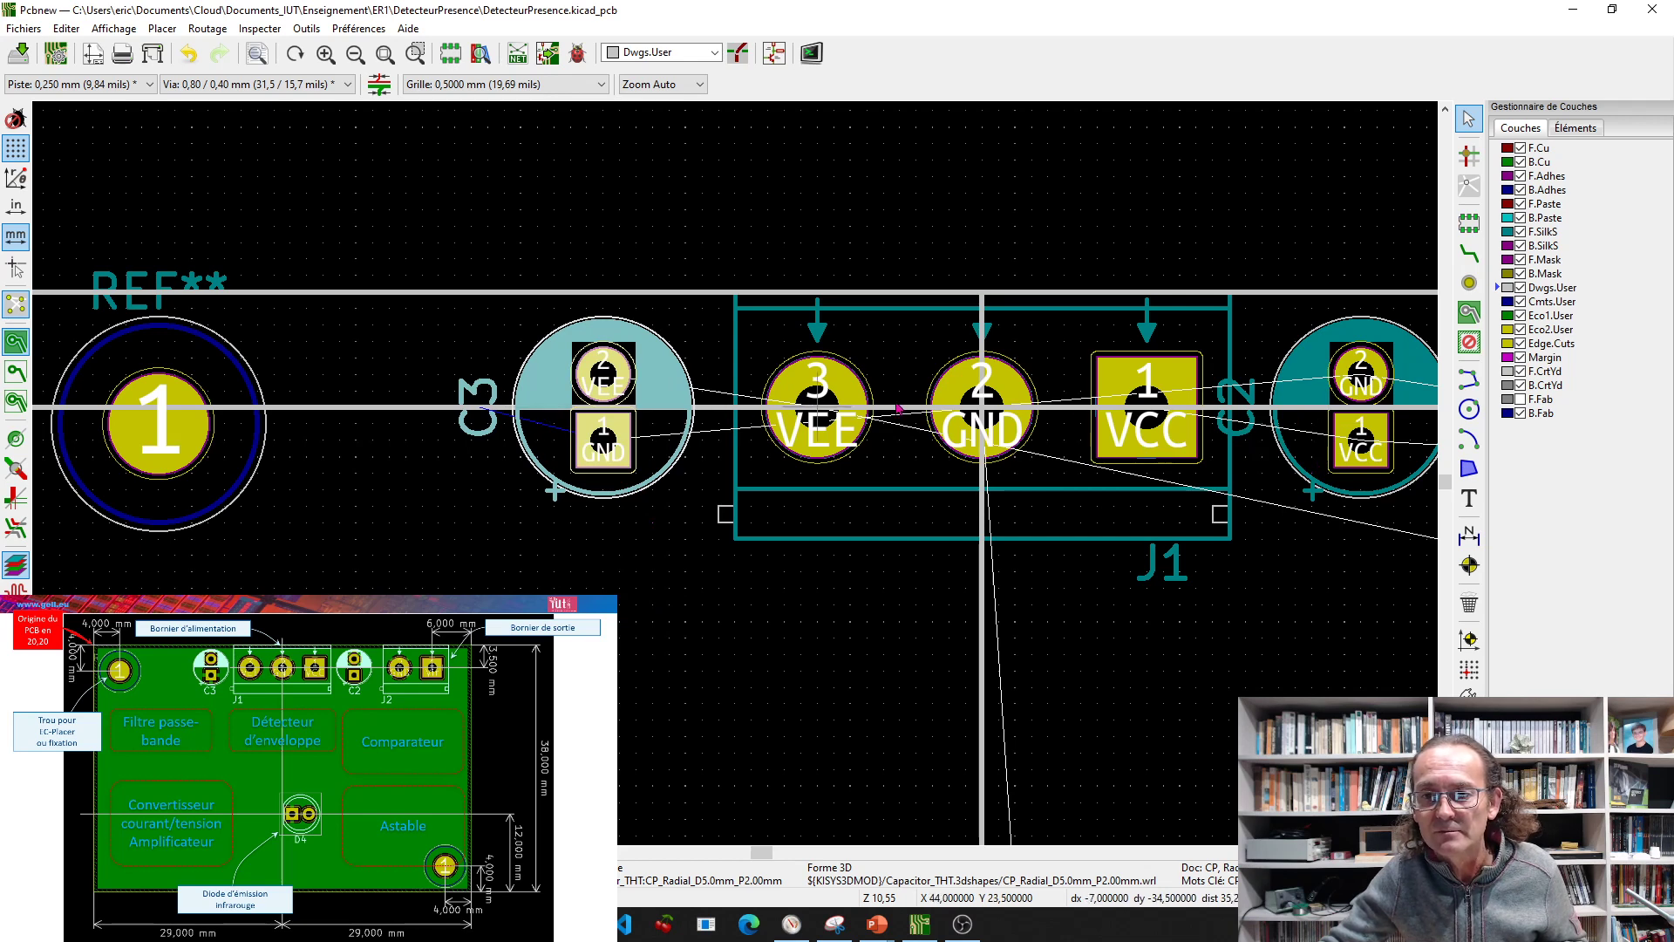
scroll(861, 558, "down", 3)
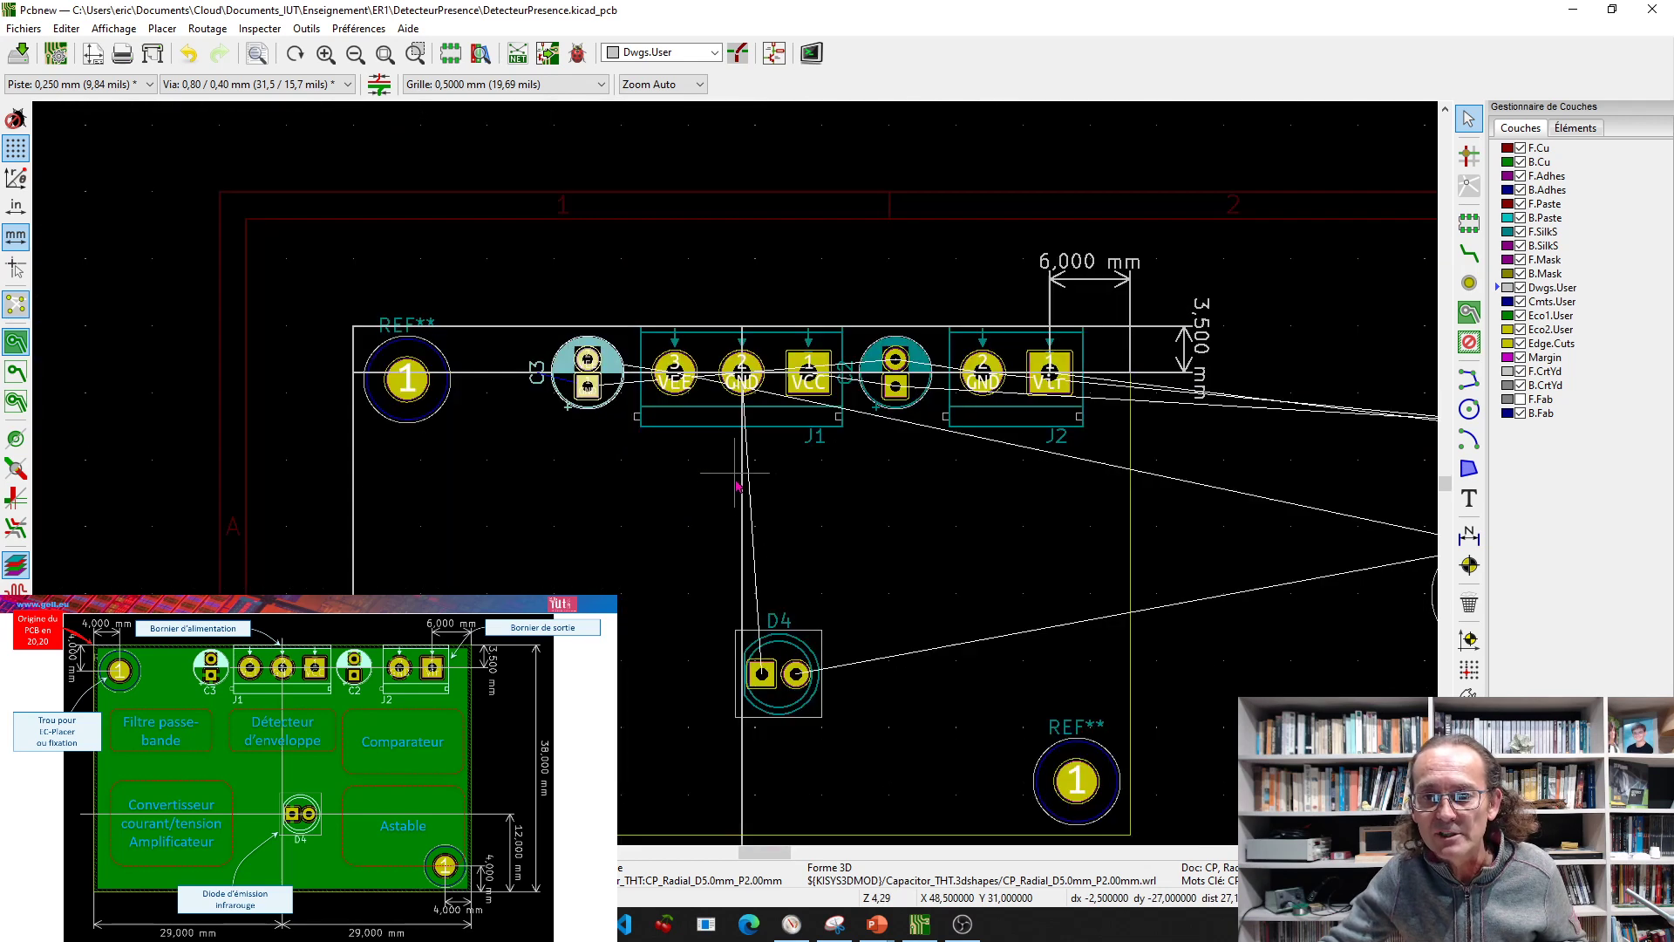